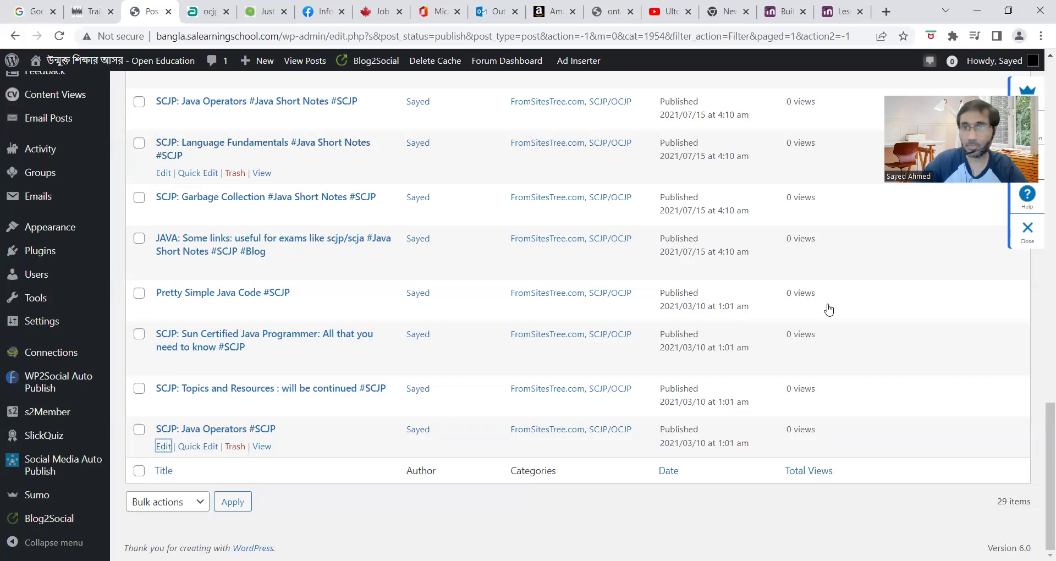
Review the descriptions and jumps of Content 1 to 3 on the Lesson 4: Concurrency page in Moodle, then save the page
key("ctrl+Tab")
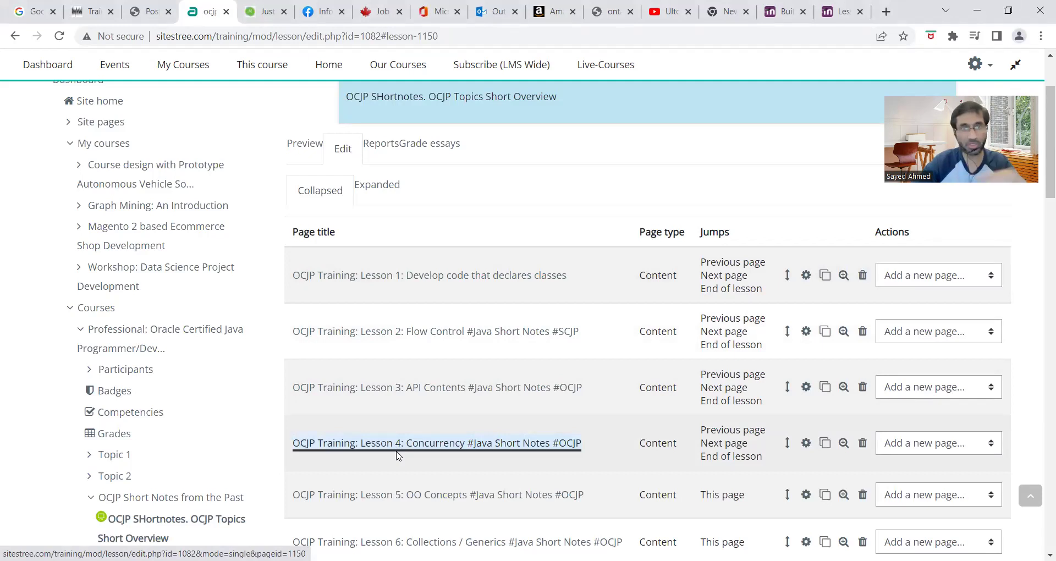
scroll(467, 369, "down", 2)
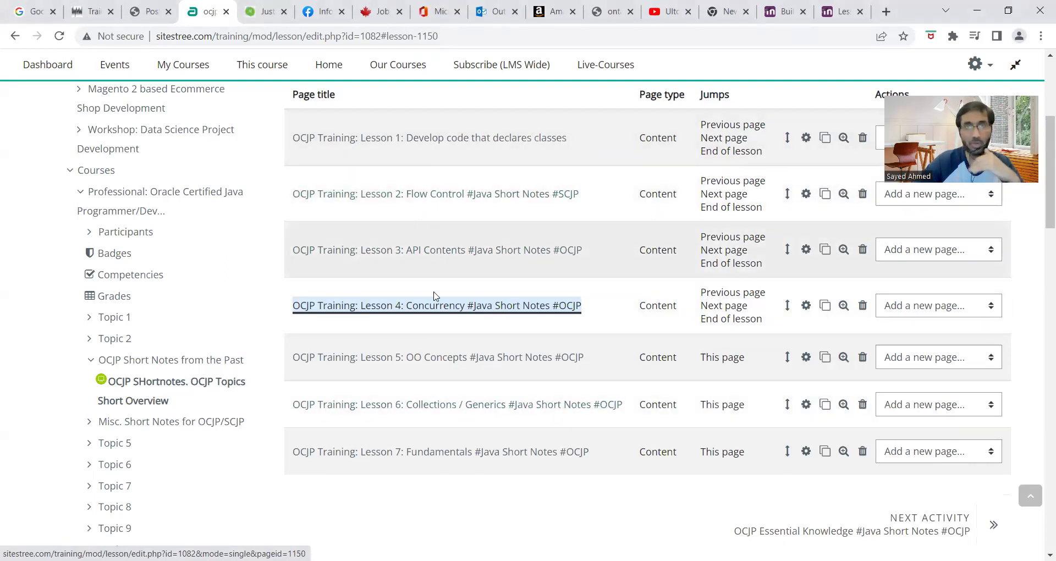
left_click(806, 307)
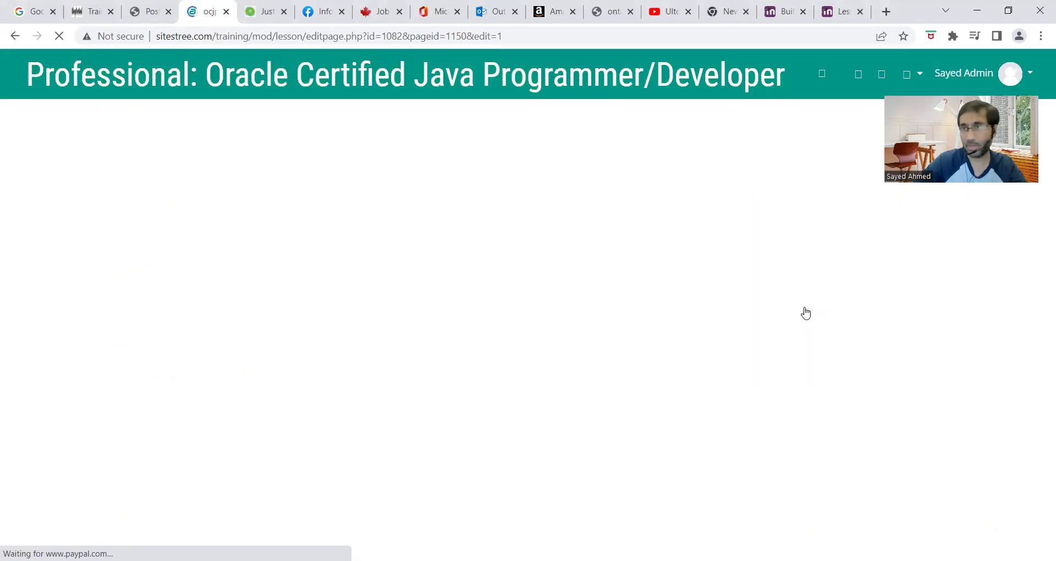
scroll(417, 312, "down", 8)
scroll(413, 310, "down", 3)
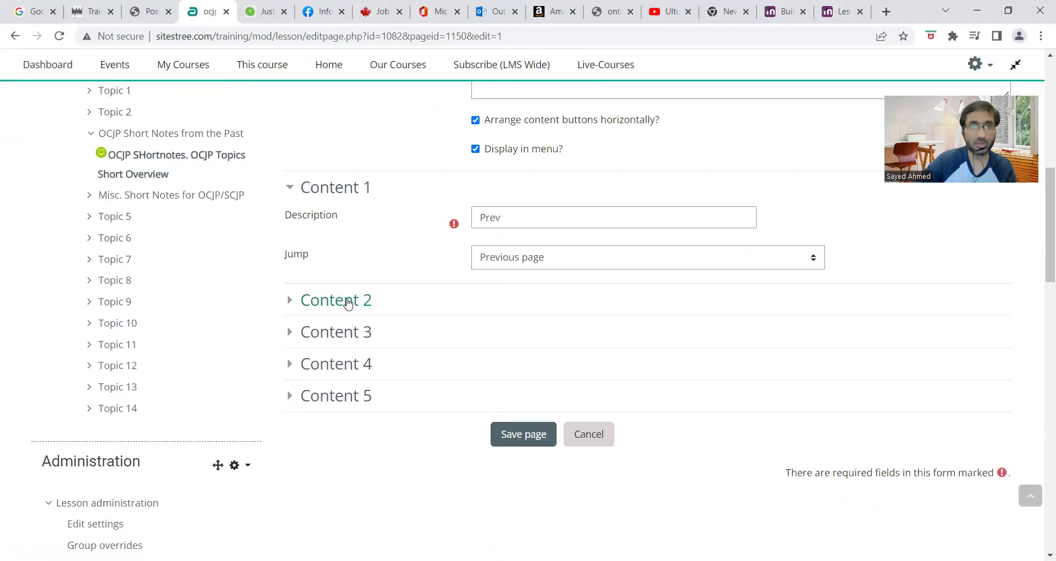
left_click(344, 301)
scroll(352, 379, "down", 1)
left_click(340, 350)
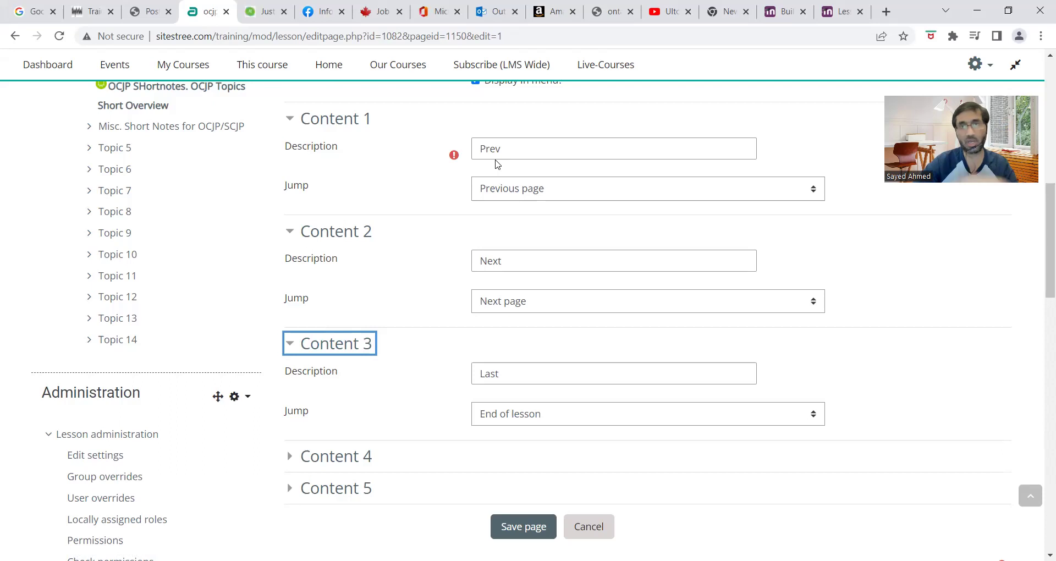
scroll(498, 165, "up", 2)
scroll(502, 186, "down", 5)
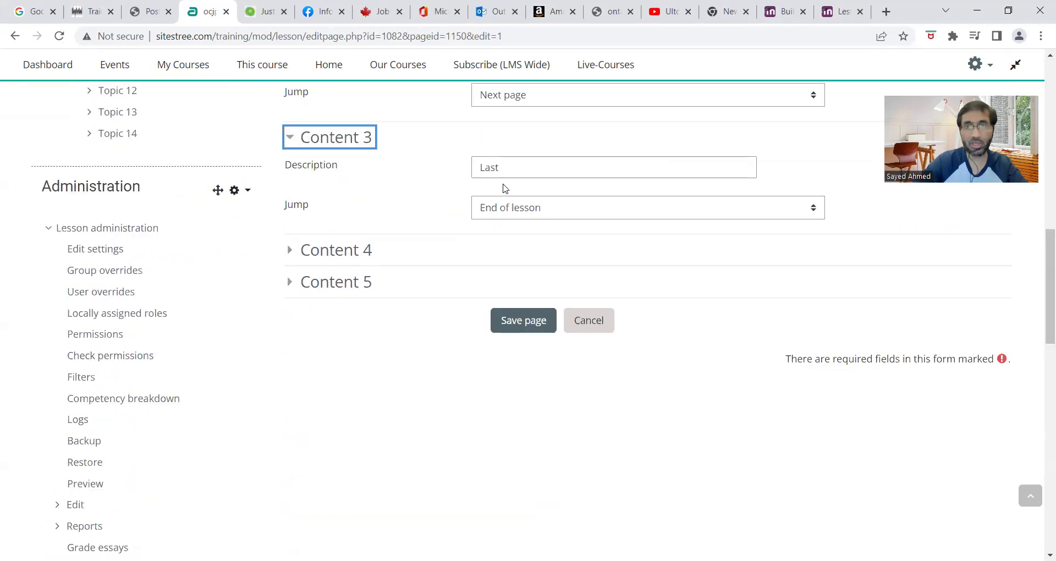
left_click(518, 324)
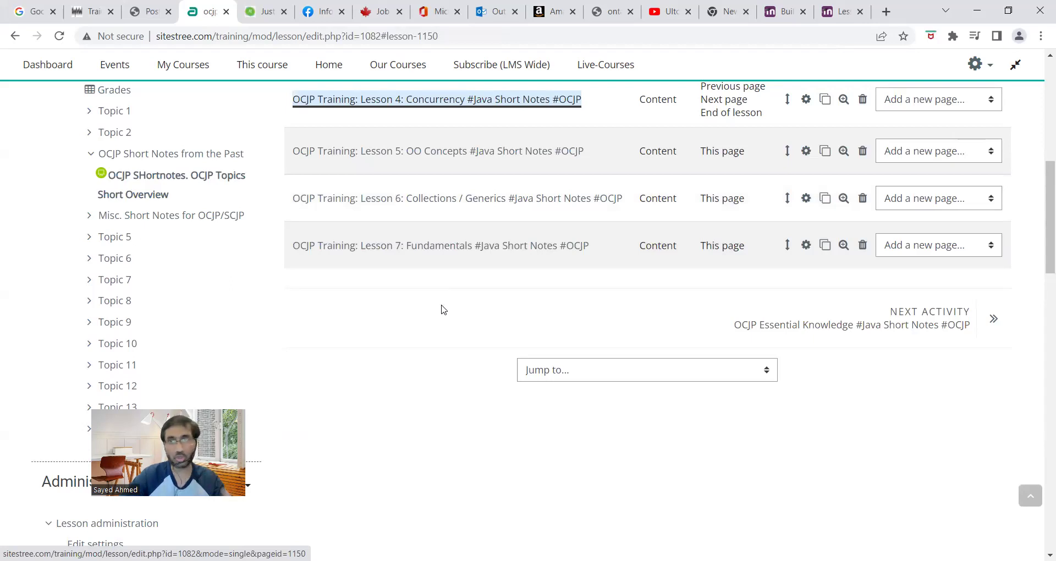
Edit the Lesson 5: OO Concepts page, setting Content 1's description to Prev and its jump to Previous page
left_click(805, 150)
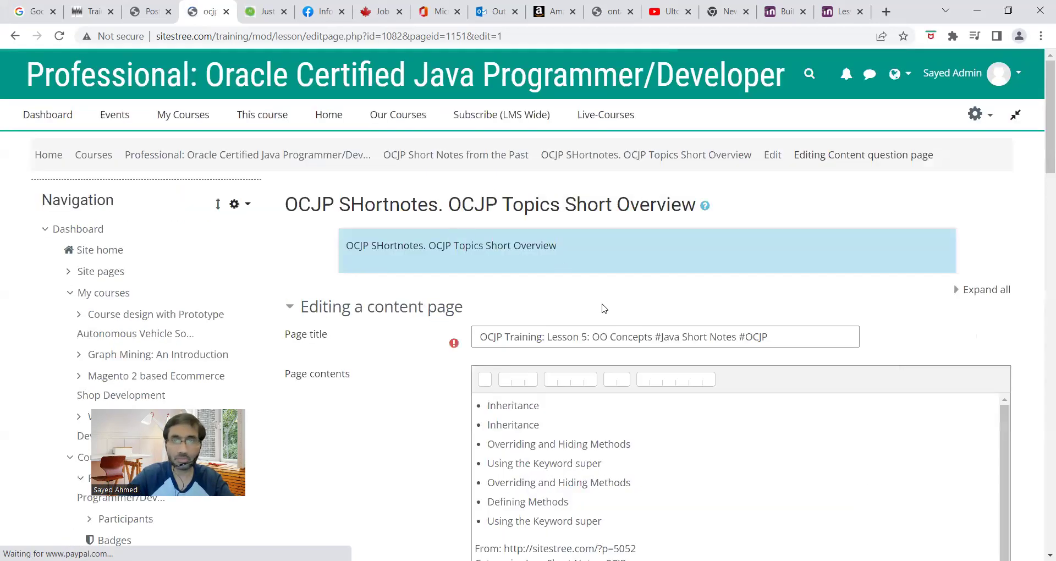
scroll(604, 309, "down", 15)
left_click(516, 141)
key("ctrl+a")
type("P")
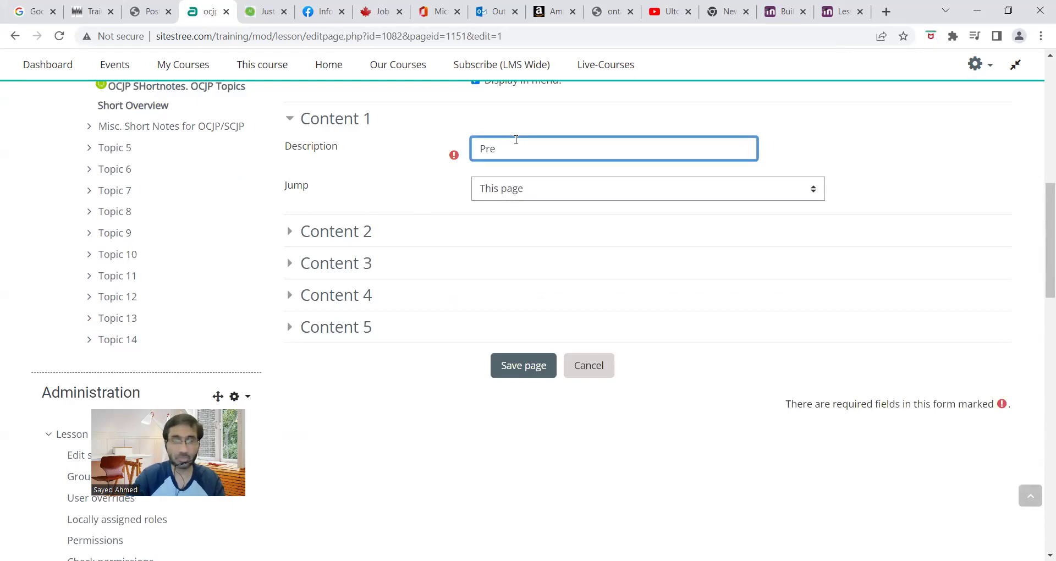
key("Tab")
key("p")
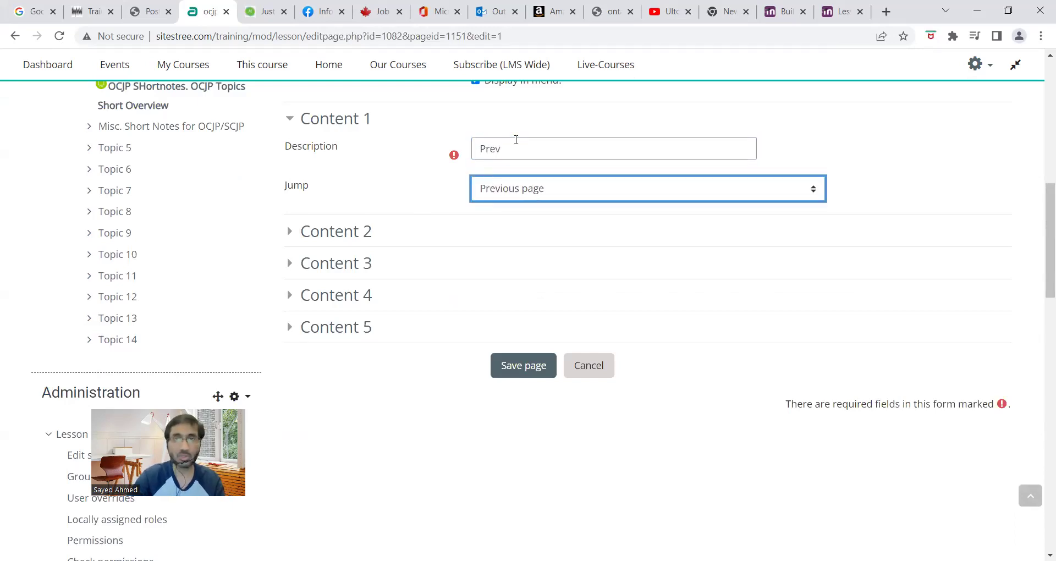
Set the description of Content 2 on the Lesson 5 page to Next
left_click(376, 230)
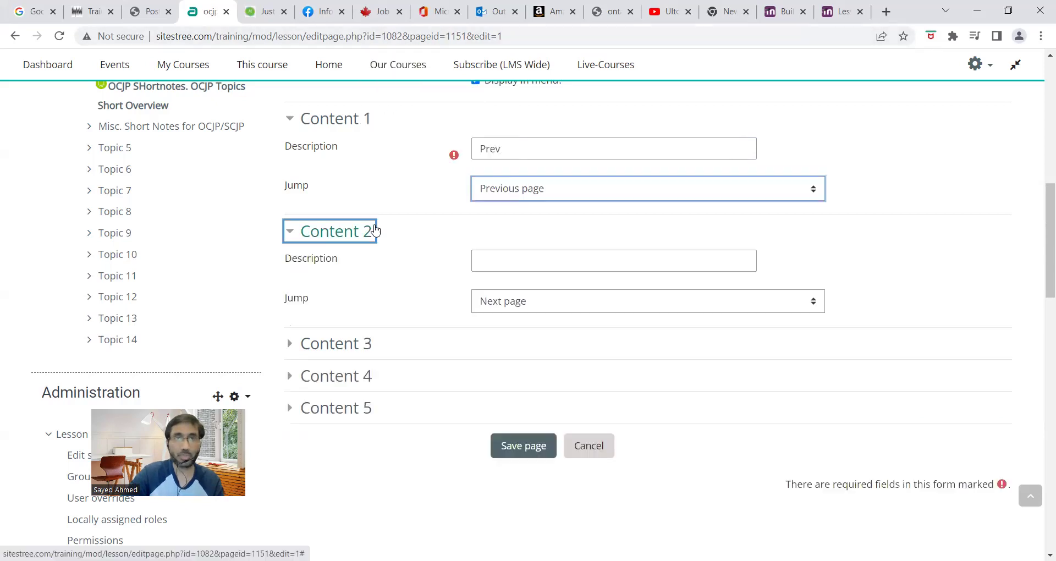
left_click(519, 268)
key("Tab")
key("Tab")
Give Content 3 of the Lesson 5 page the description Last with an End of lesson jump, and save the page
left_click(347, 343)
left_click(507, 373)
type("Last")
key("Tab")
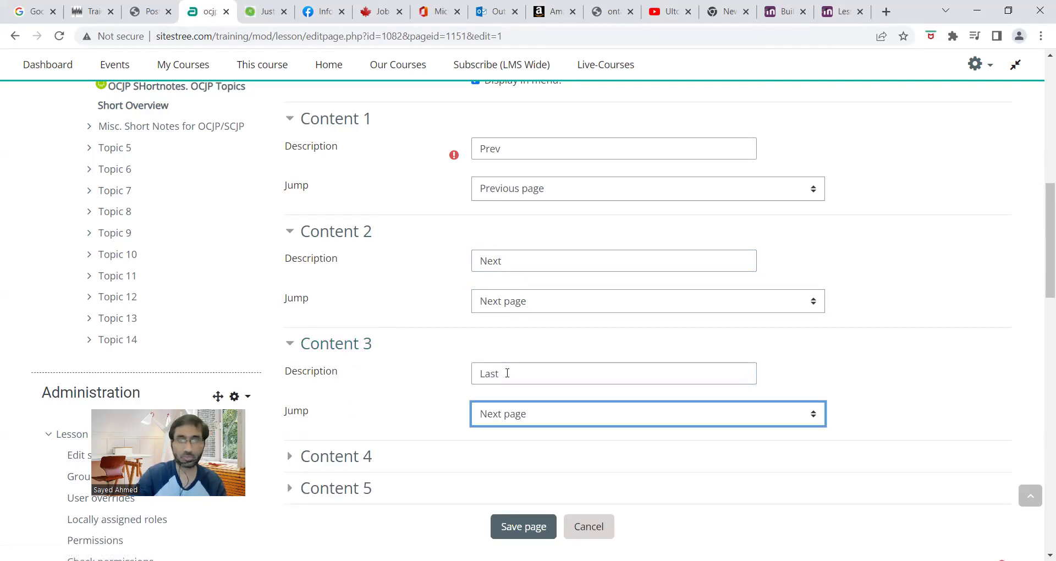
key("e")
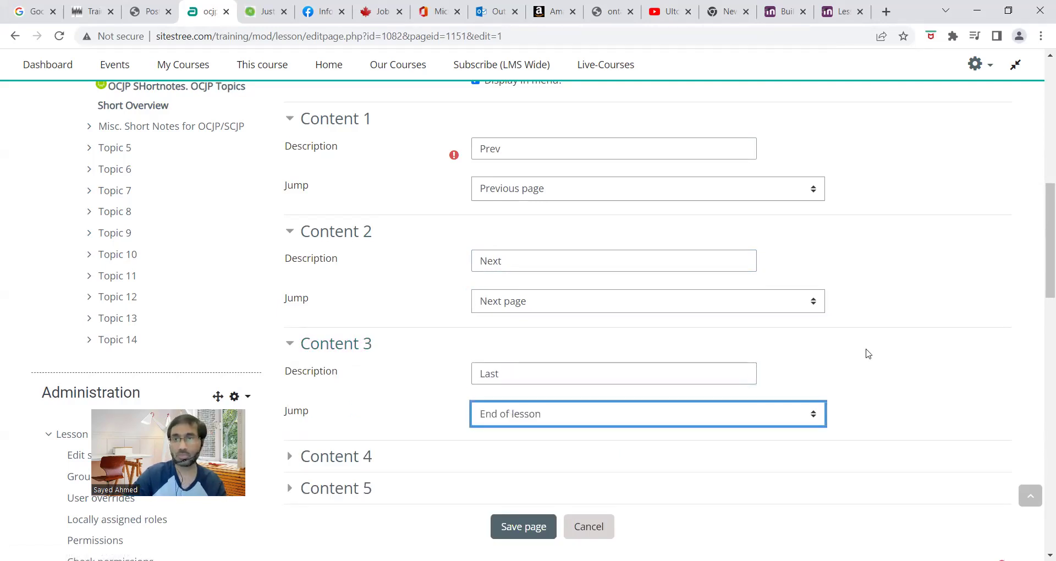
scroll(549, 370, "down", 5)
left_click(525, 255)
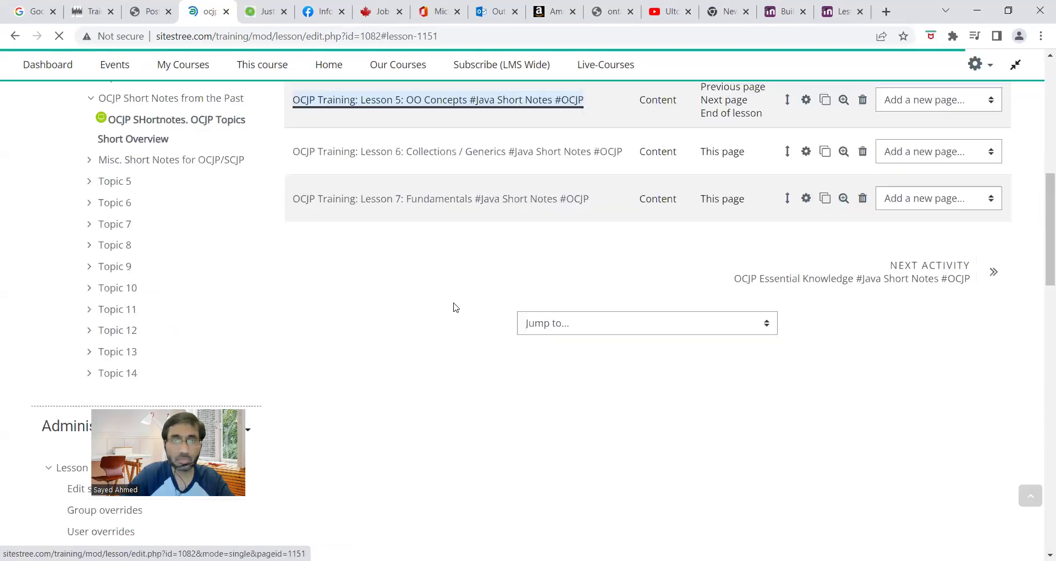
Edit the Lesson 6: Collections / Generics page, setting Content 1's description to Prev and its jump to Previous page
scroll(765, 317, "up", 1)
left_click(806, 358)
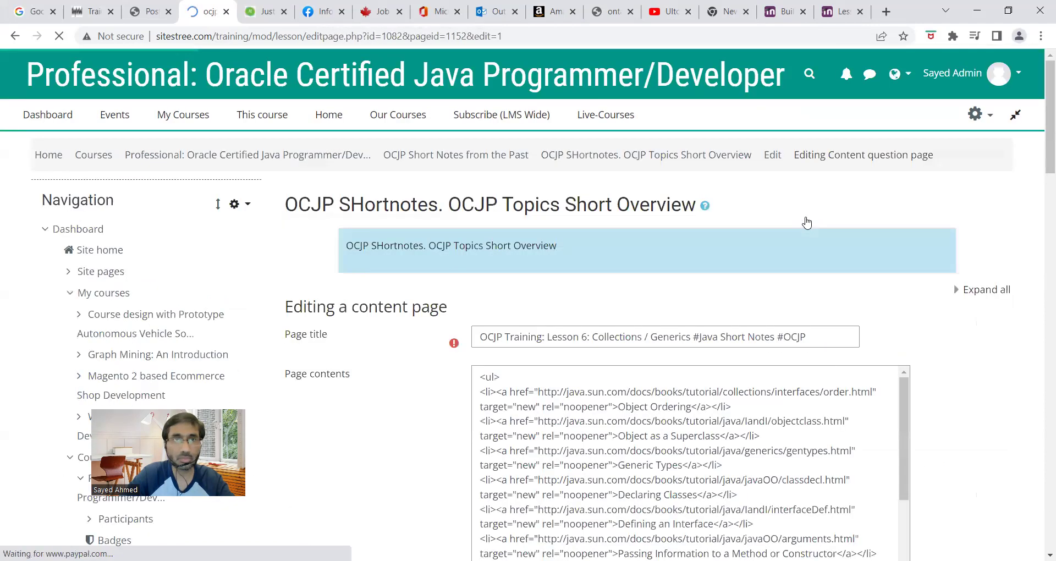
scroll(456, 308, "down", 10)
left_click(557, 219)
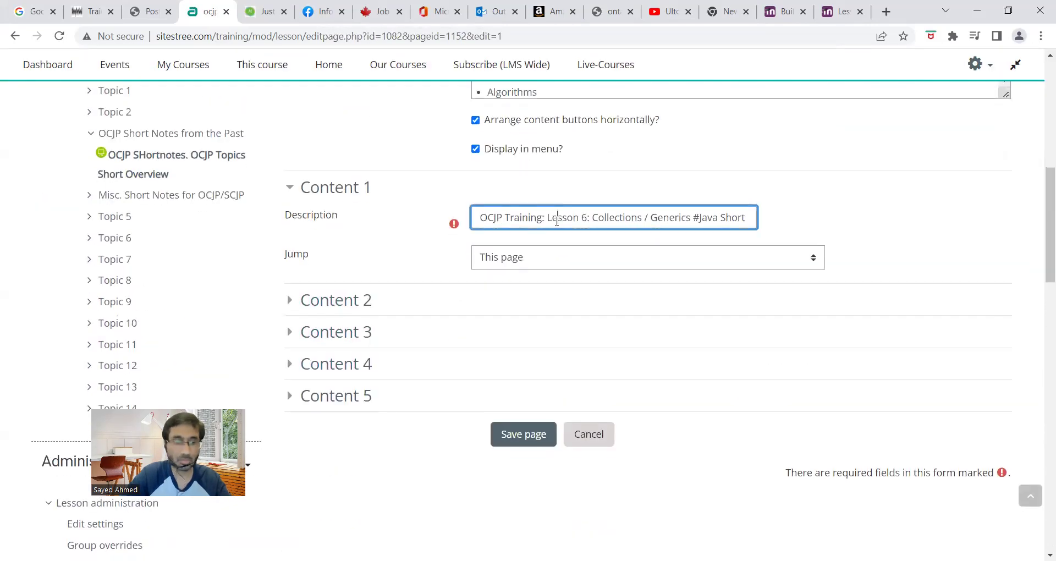
key("ctrl+a")
type("P")
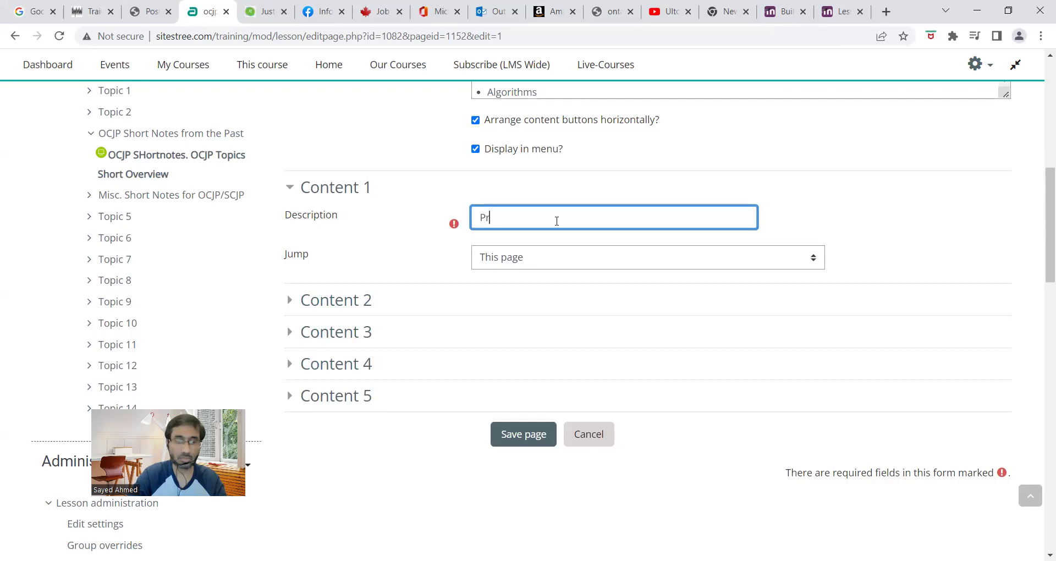
key("Tab")
key("p")
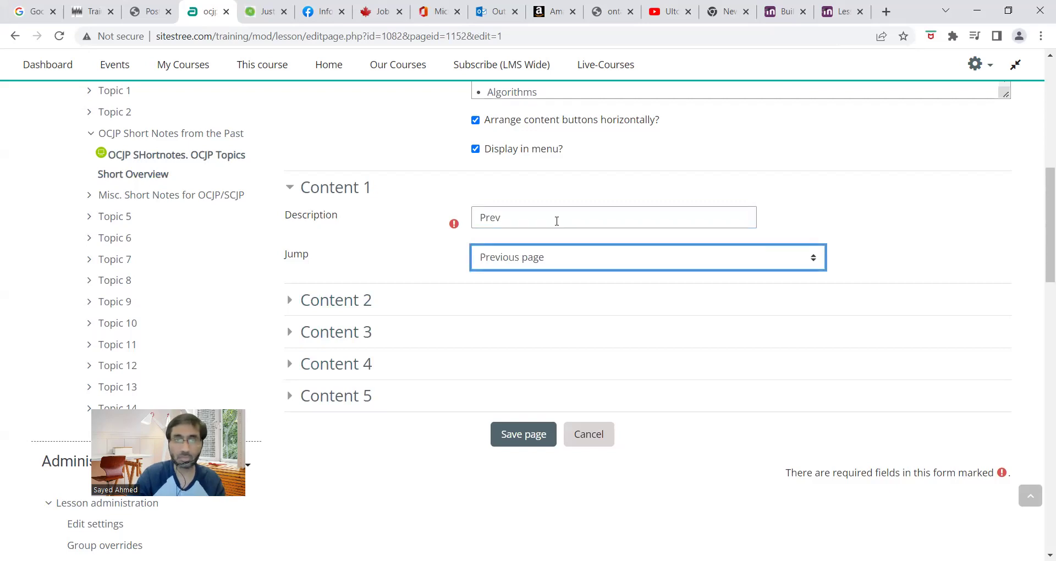
Set the description of Content 2 on the Lesson 6 page to Next
key("Tab")
left_click(333, 299)
left_click(512, 335)
key("Tab")
Give Content 3 of the Lesson 6 page the description Last with an End of lesson jump, and save the page
left_click(335, 412)
scroll(506, 314, "down", 3)
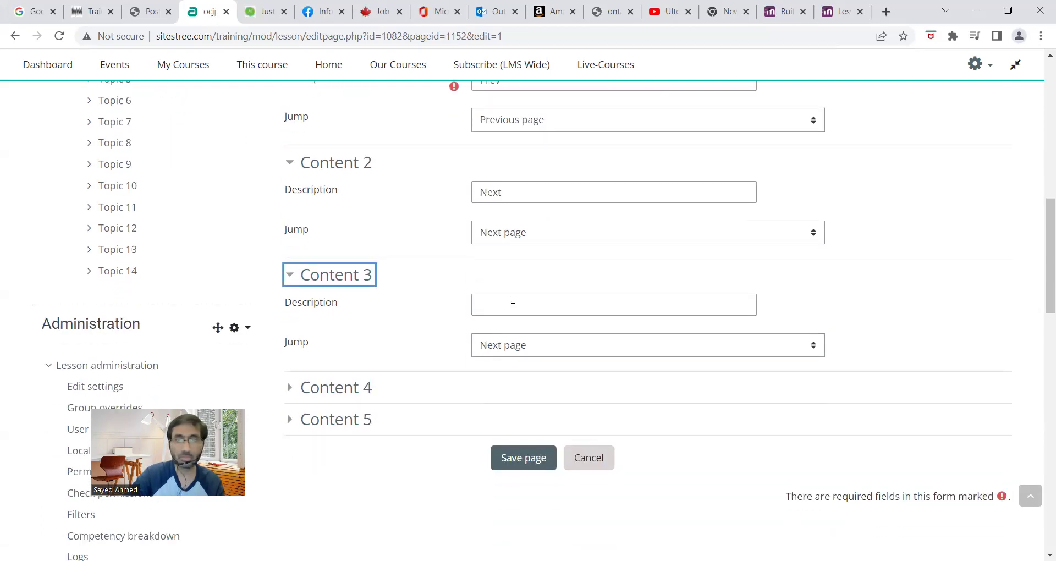
left_click(511, 299)
type("Last")
key("Tab")
key("e")
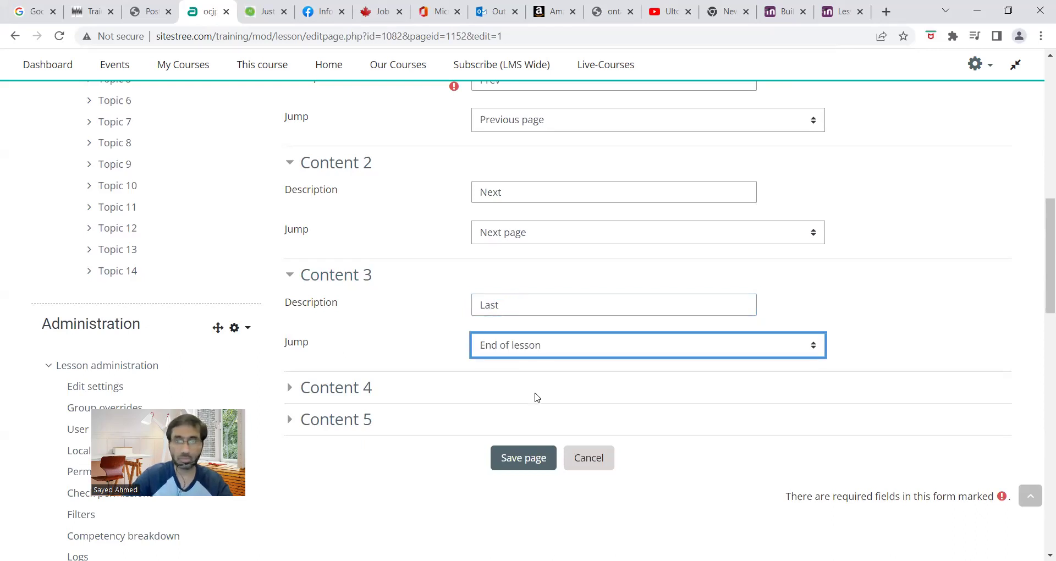
left_click(518, 457)
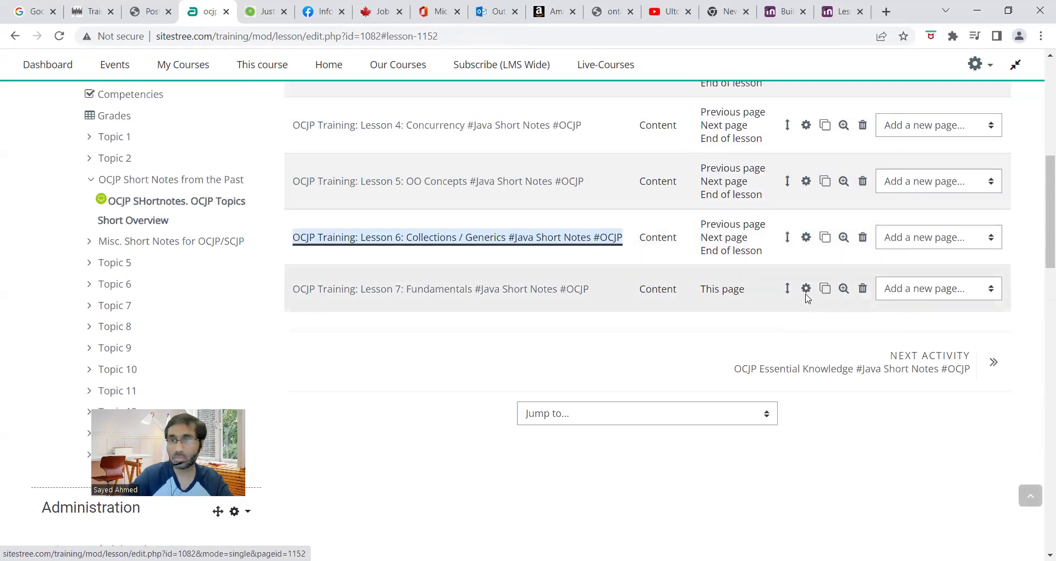
Edit the Lesson 7: Fundamentals page, setting Content 1's description to Prev and its jump to Previous page
left_click(806, 289)
scroll(451, 308, "down", 4)
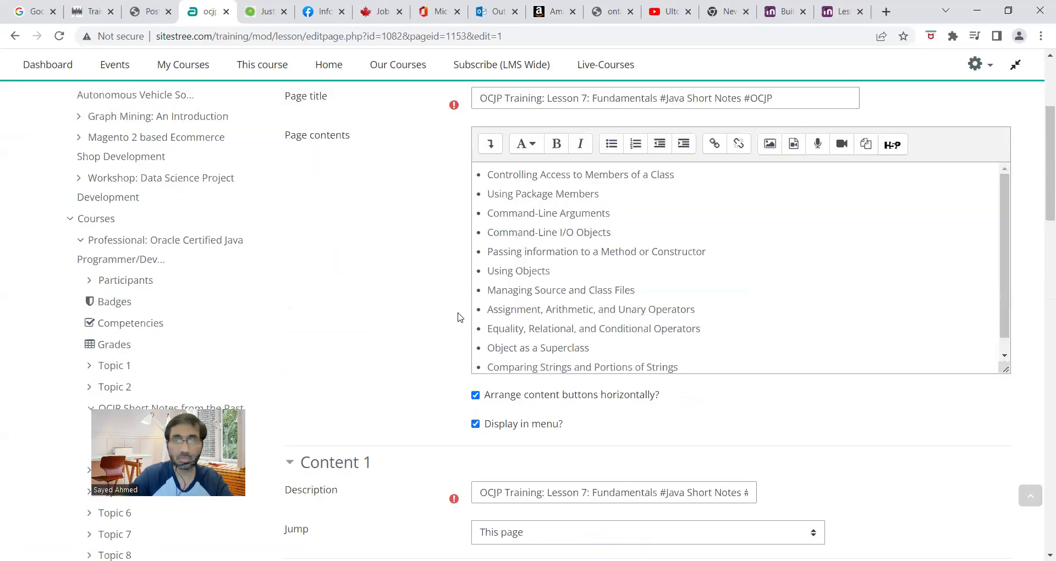
scroll(450, 313, "down", 5)
left_click(583, 221)
key("ctrl+a")
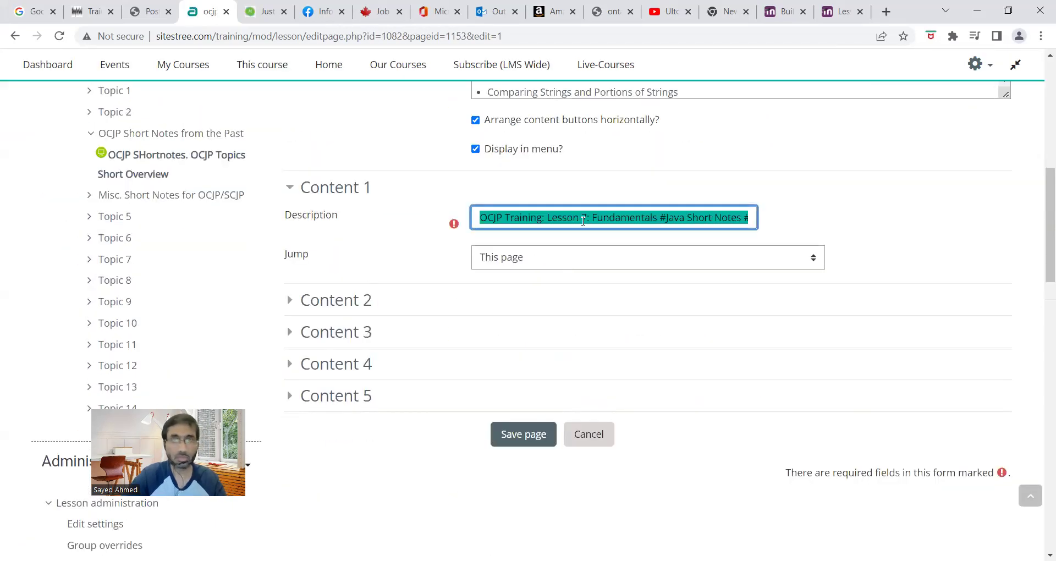
key("BackSpace")
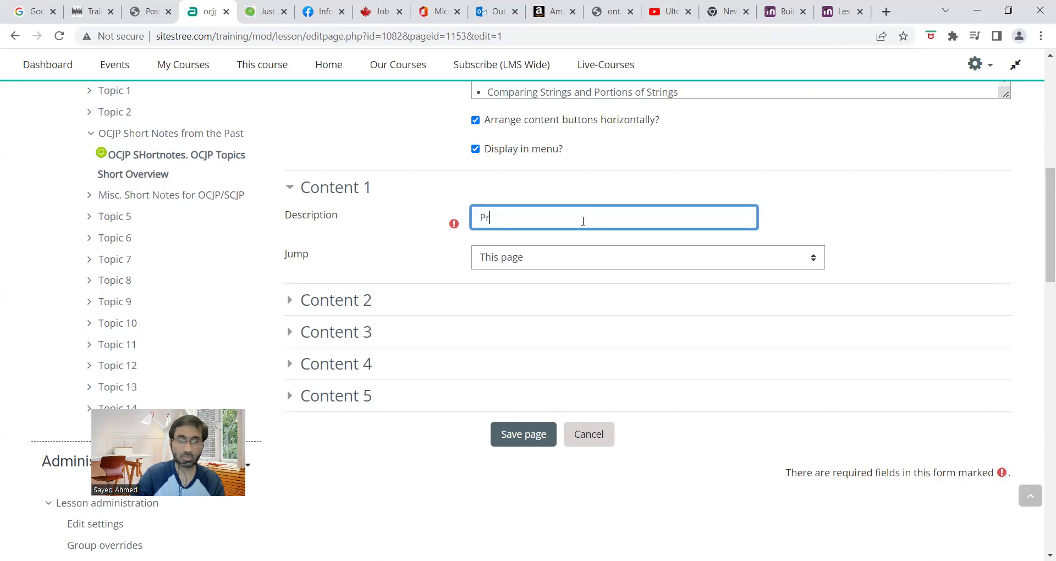
key("Tab")
key("p")
Set the description of Content 2 on the Lesson 7 page to Next
key("Tab")
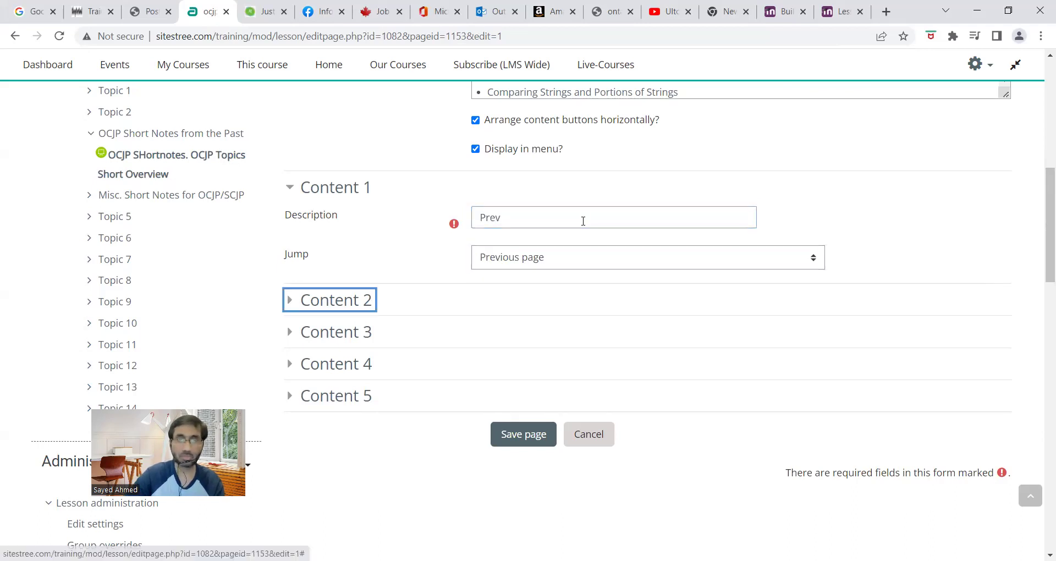
left_click(329, 302)
left_click(536, 330)
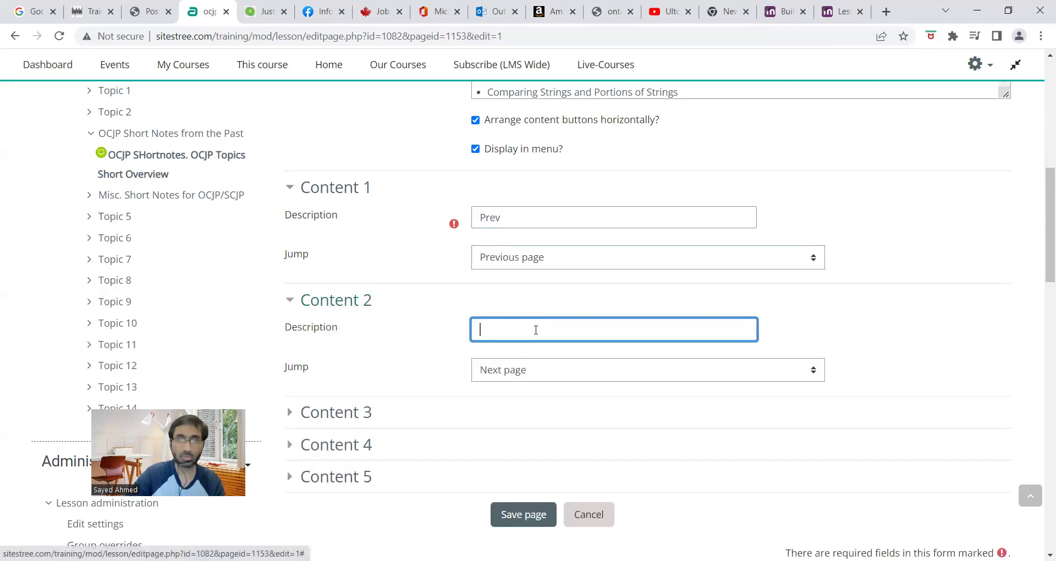
type("Next")
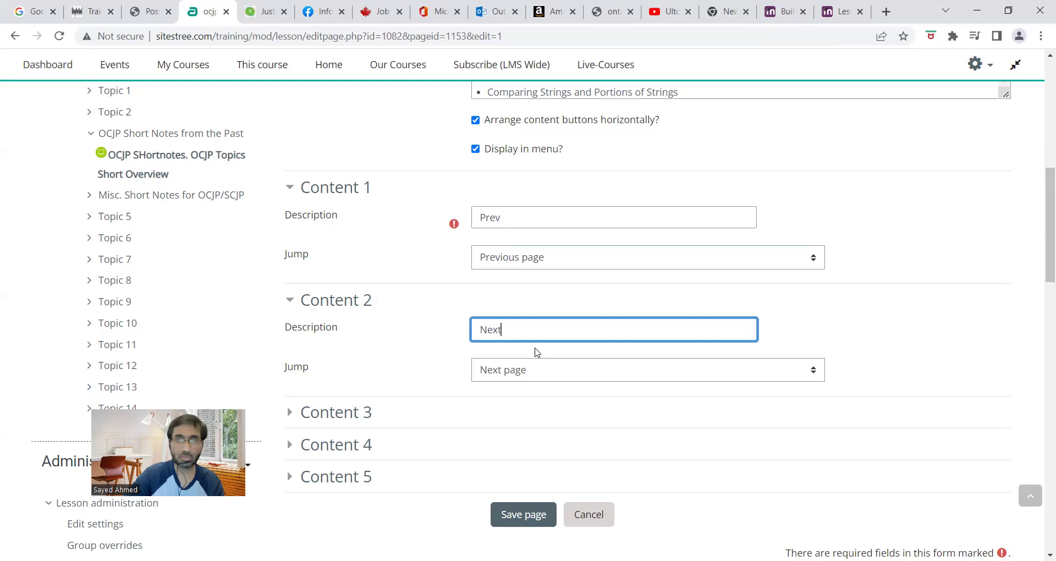
Give Content 3 of the Lesson 7 page the description Last with an End of lesson jump, and save the page
scroll(355, 373, "down", 1)
scroll(357, 375, "down", 2)
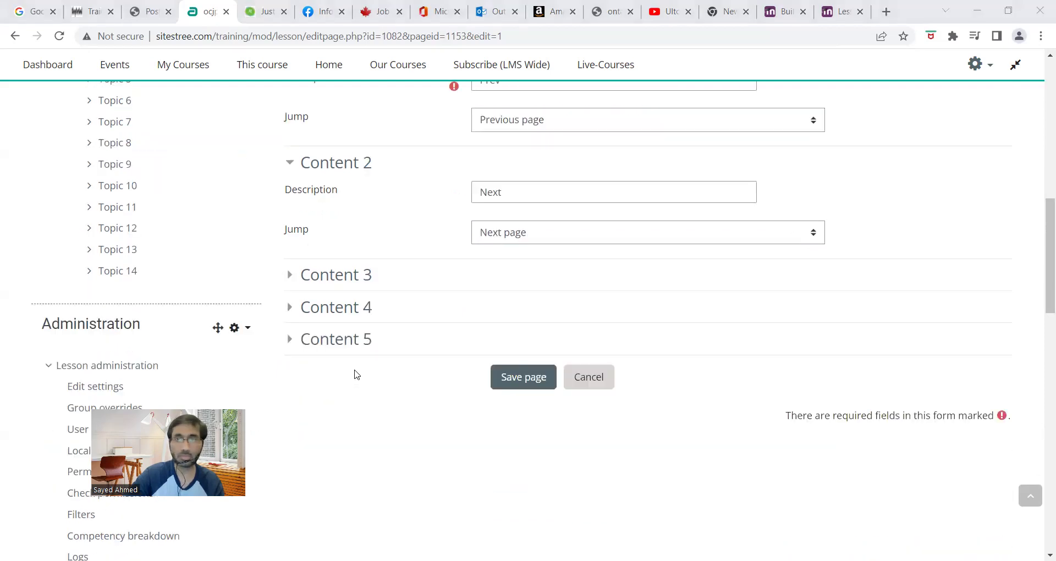
left_click(352, 281)
left_click(488, 305)
type("Last")
key("Tab")
key("e")
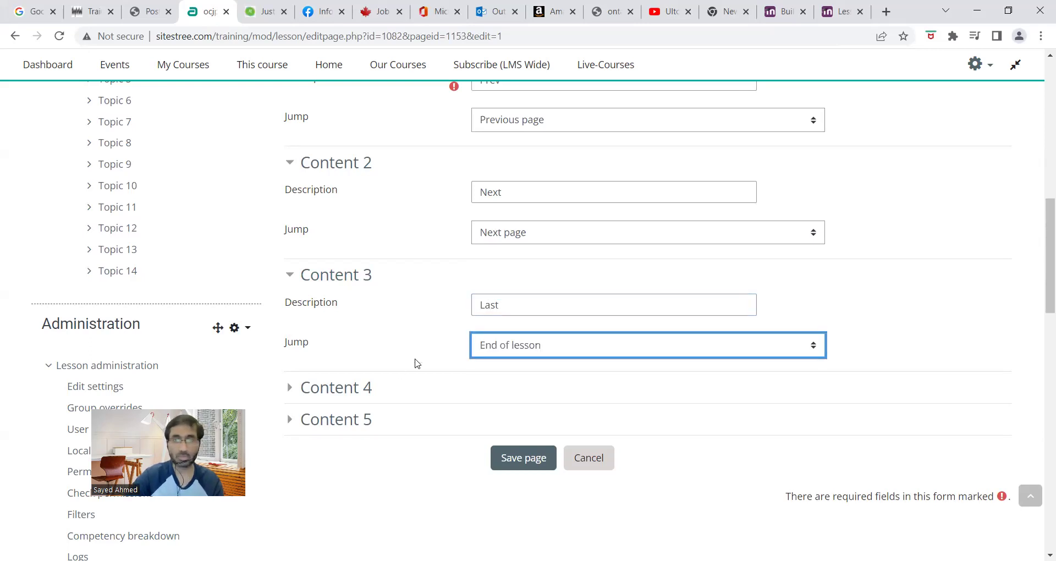
scroll(388, 411, "down", 2)
left_click(539, 325)
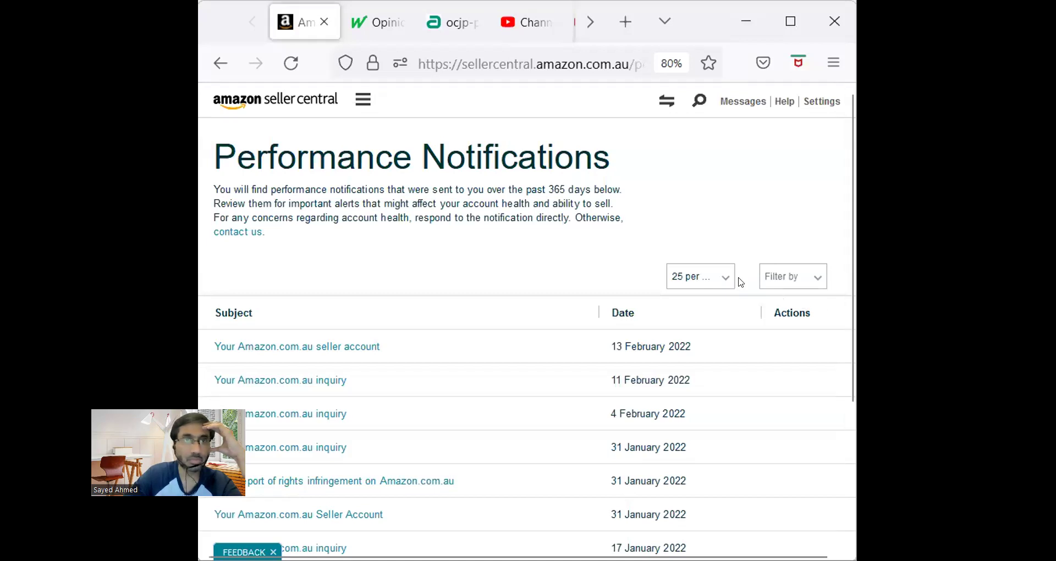
Switch to the learner session in Firefox, open the Professional: Oracle Certified Java course and resume the OCJP SHortnotes lesson at the last page seen
left_click(421, 32)
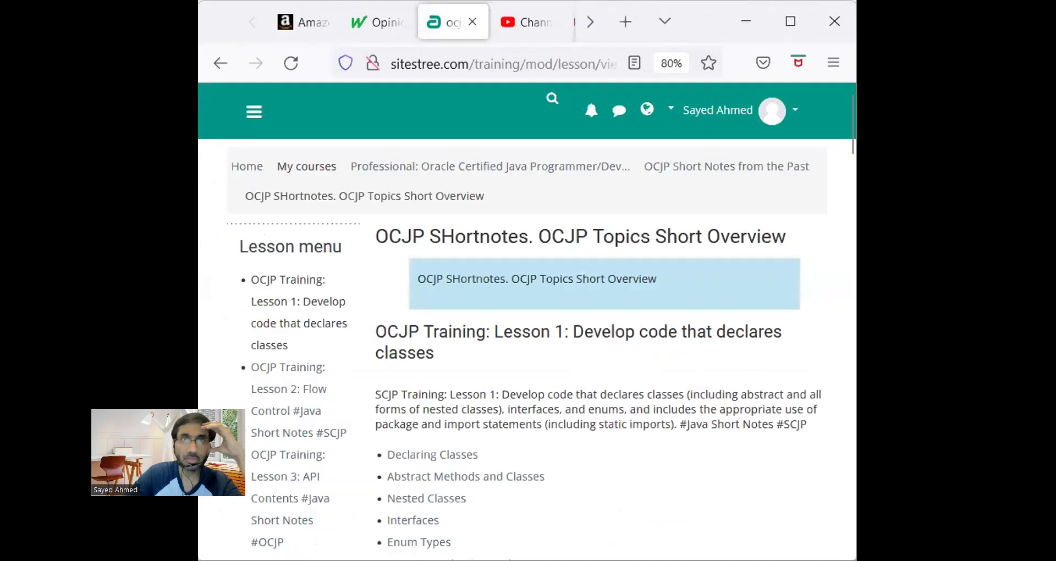
left_click(790, 22)
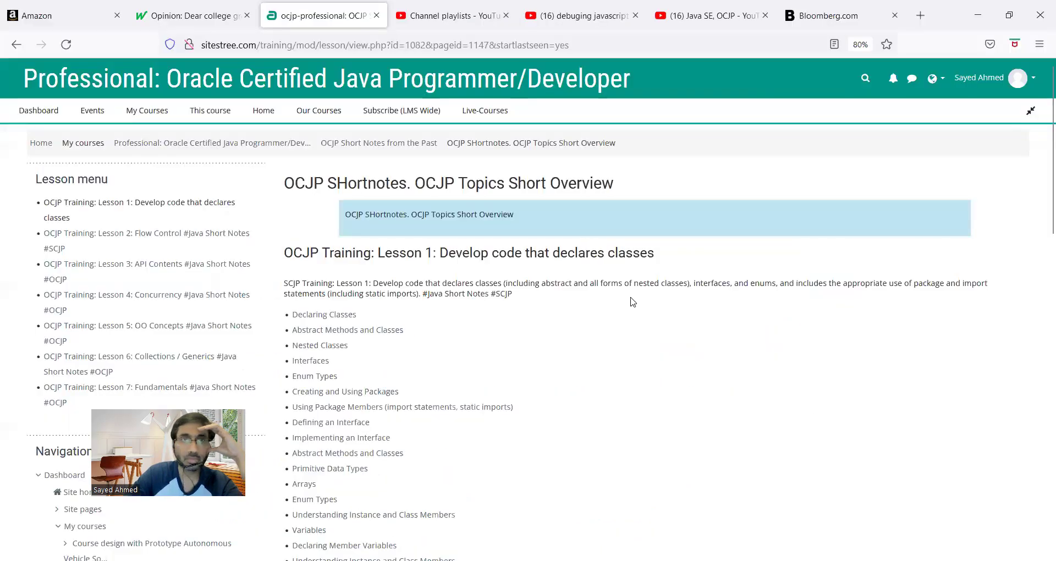
left_click(181, 143)
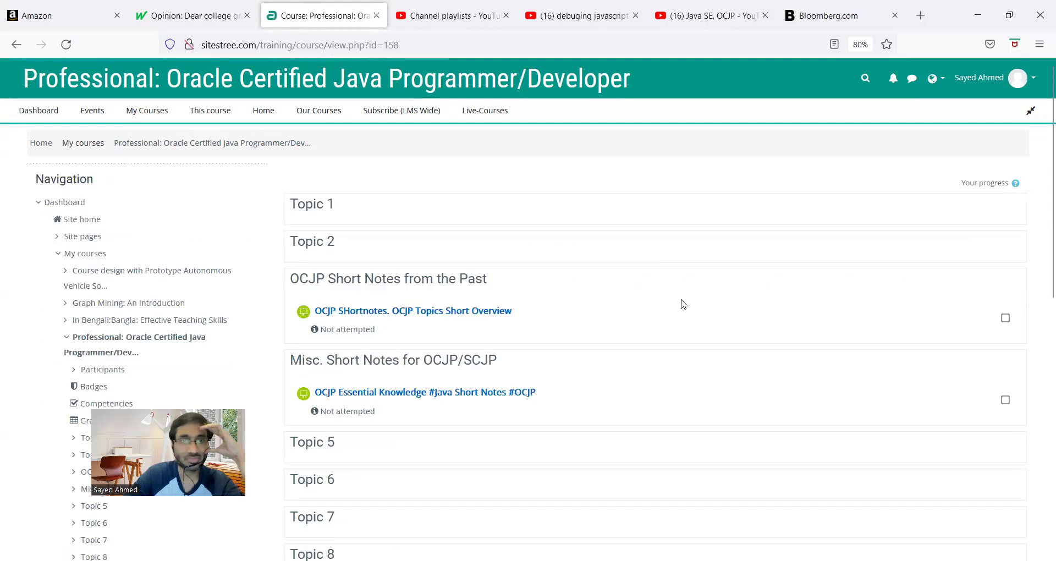
scroll(664, 287, "down", 3)
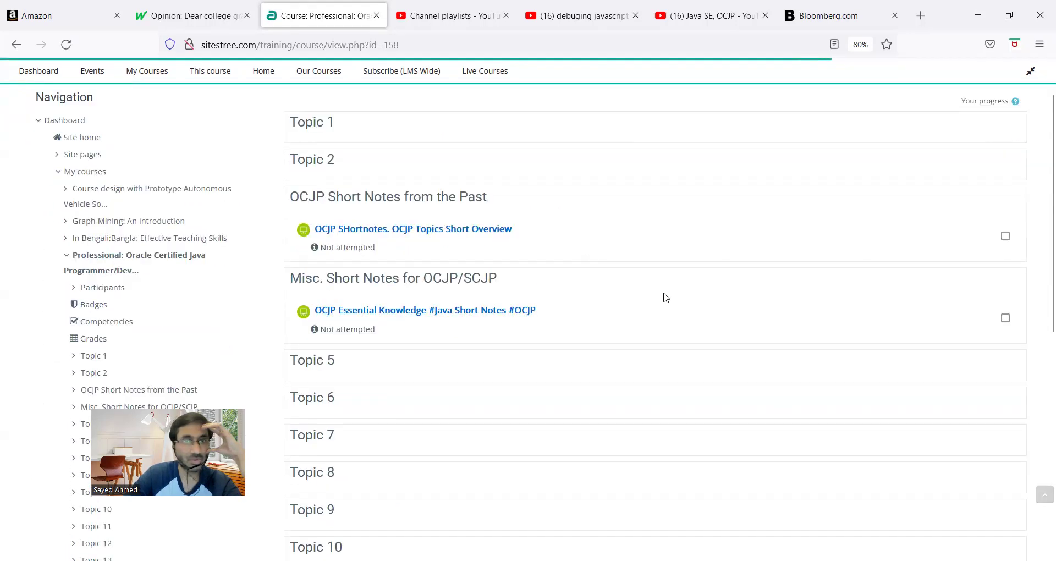
left_click(354, 230)
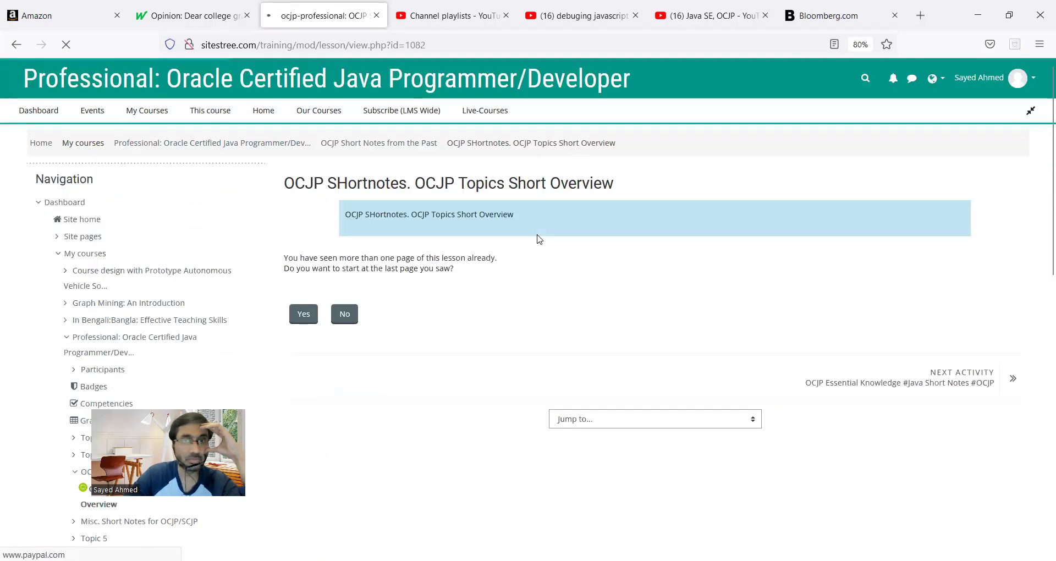
key("Return")
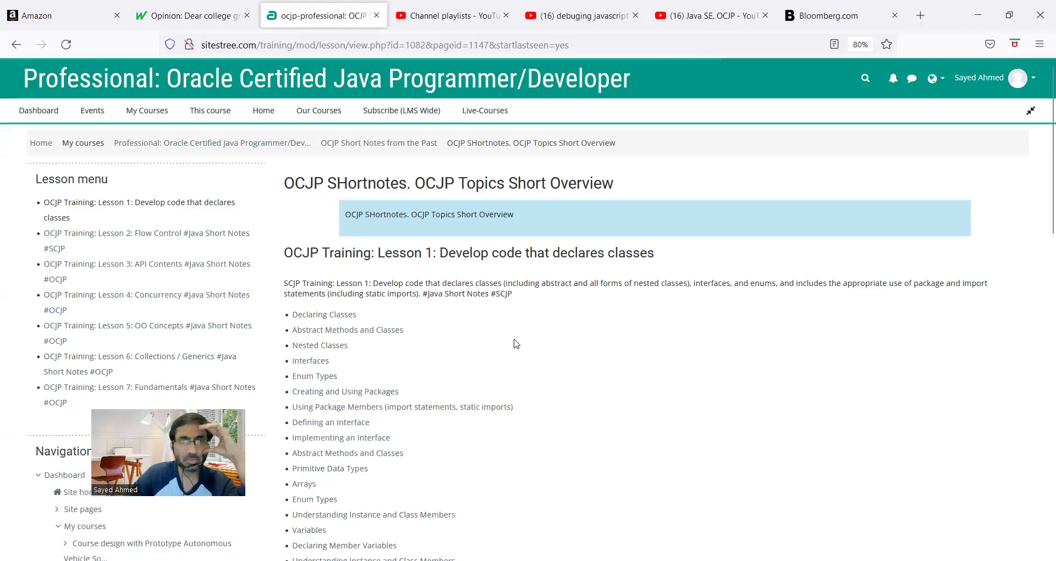
Test the lesson's Next navigation from the Lesson 1 page through Lesson 2: Flow Control to the Lesson 3 page
scroll(403, 271, "down", 7)
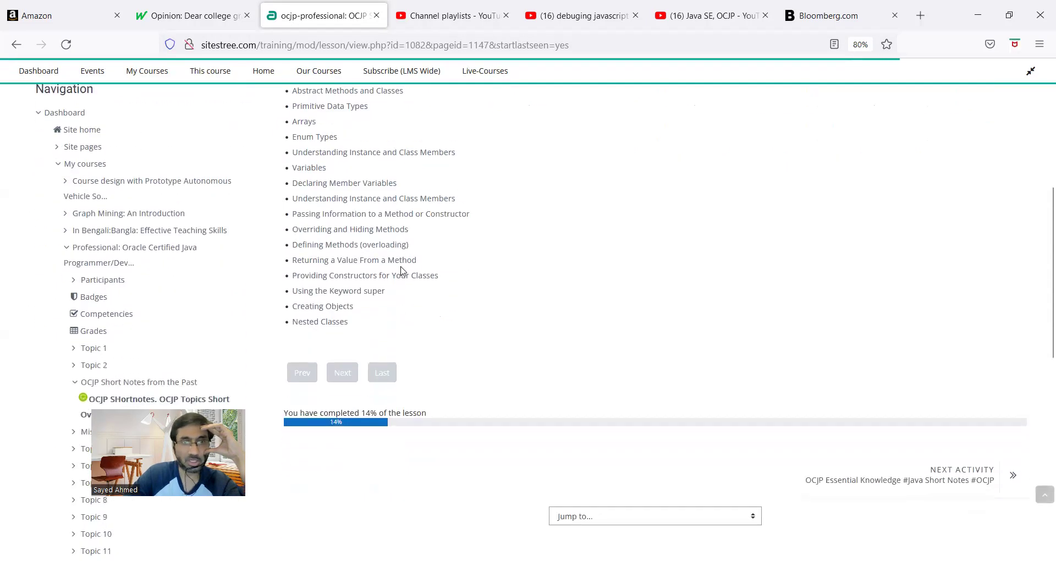
left_click(338, 374)
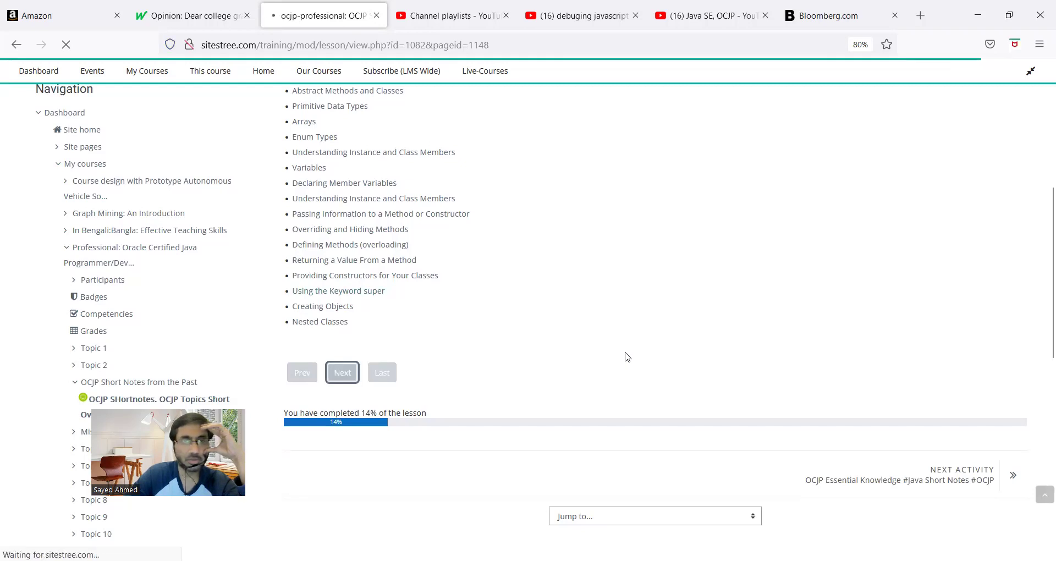
scroll(607, 358, "down", 2)
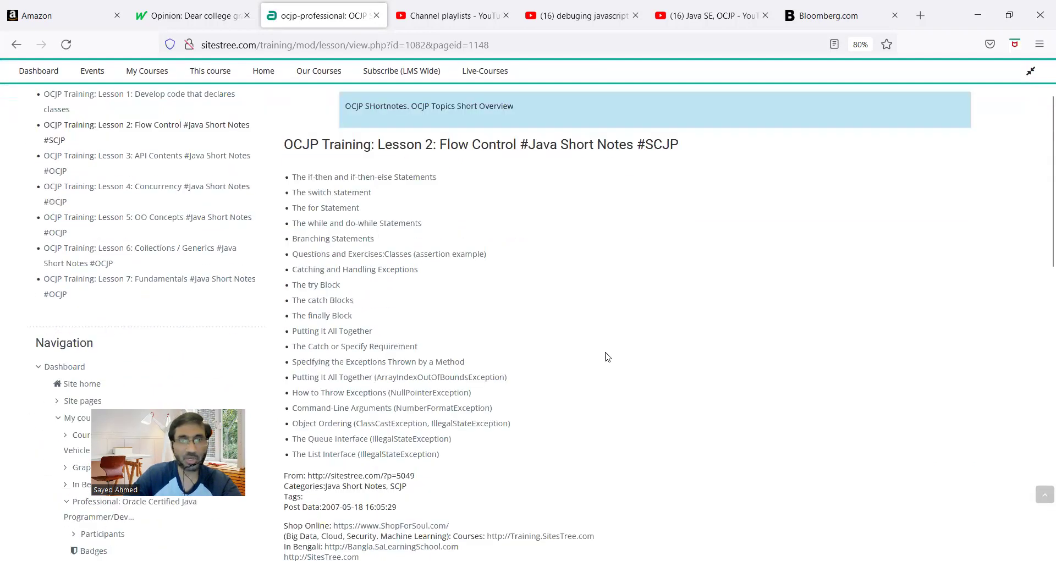
scroll(607, 358, "down", 6)
left_click(342, 326)
scroll(497, 250, "up", 4)
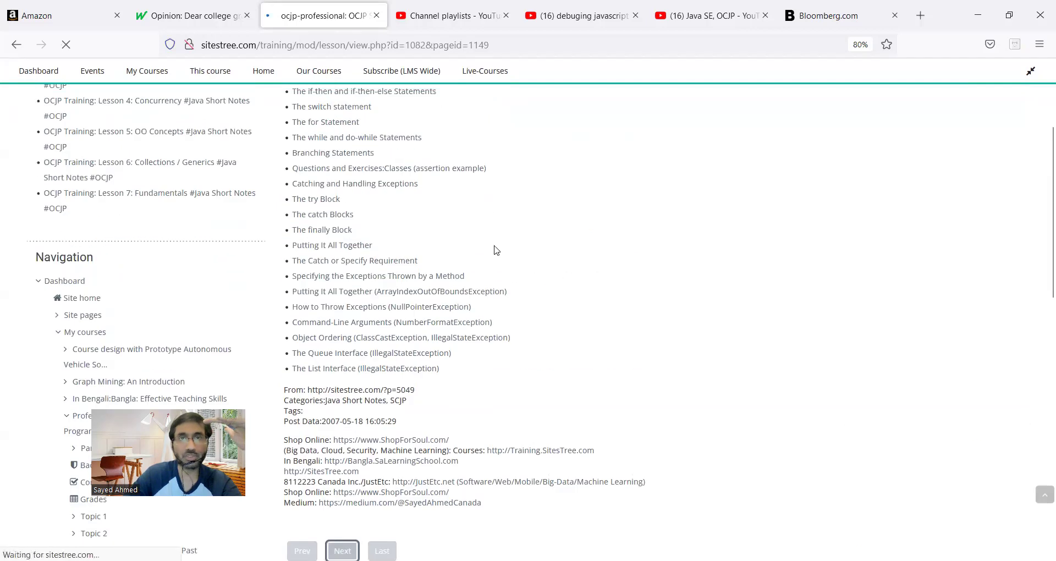
scroll(487, 250, "up", 3)
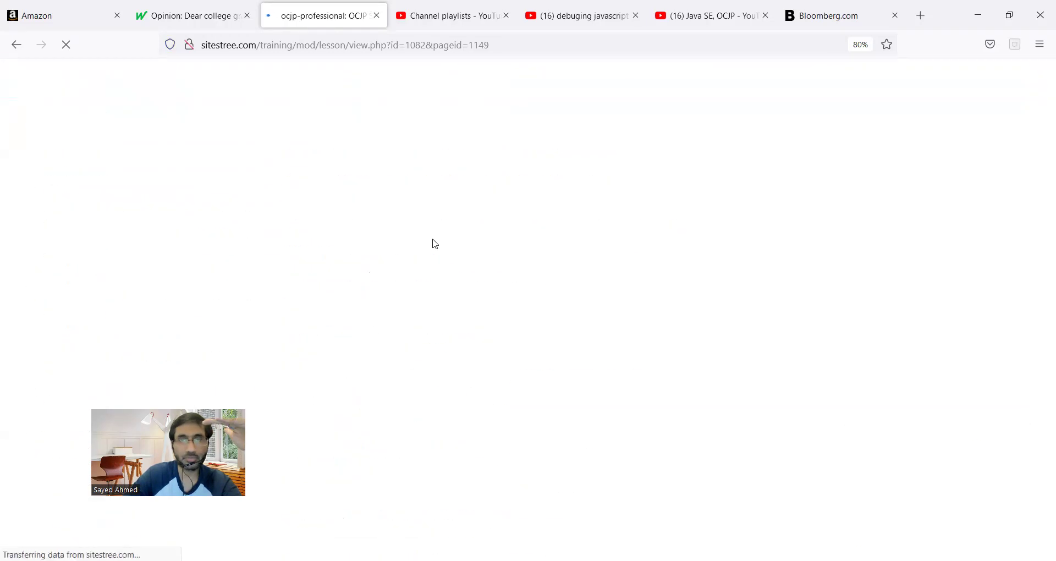
Continue with Next from the Lesson 3 page to Lesson 5: OO Concepts, and test the Last jump to the end of the lesson
scroll(385, 231, "down", 10)
left_click(344, 168)
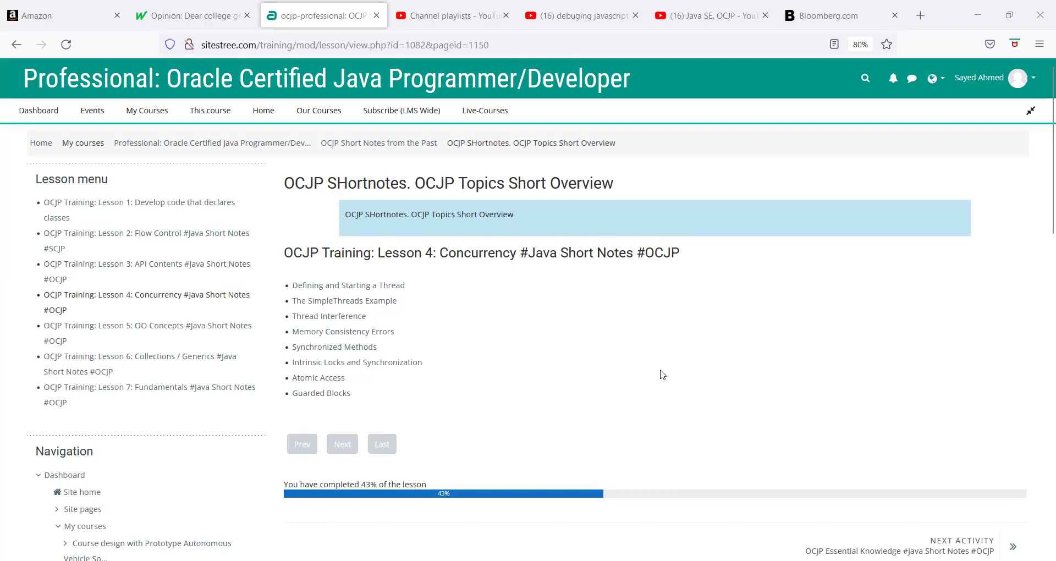
left_click(340, 447)
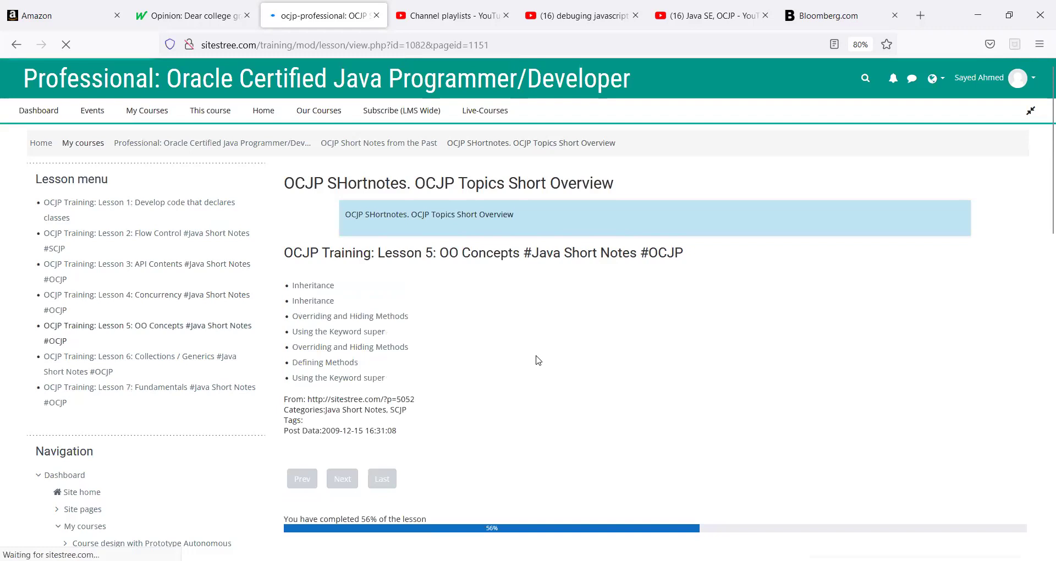
left_click(382, 478)
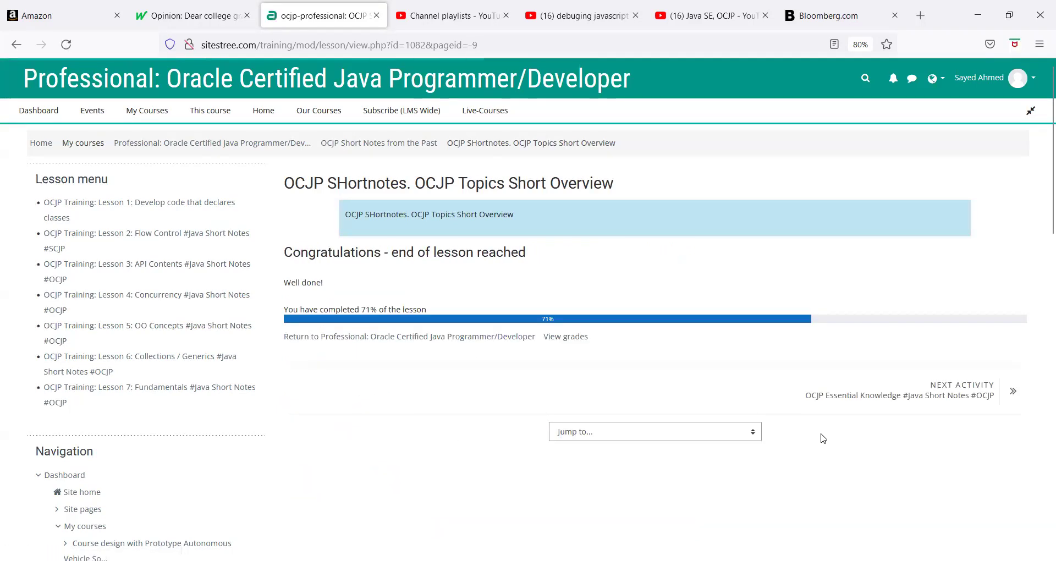
Go to the next activity, OCJP Essential Knowledge, resume at the last page seen and examine the OCJP: Rules page's navigation
left_click(930, 395)
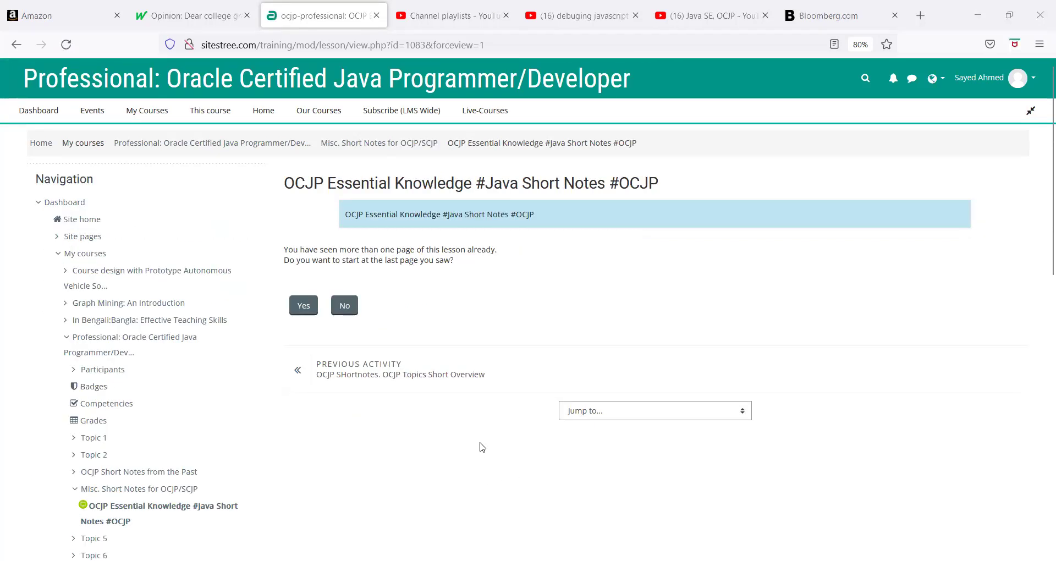
left_click(305, 308)
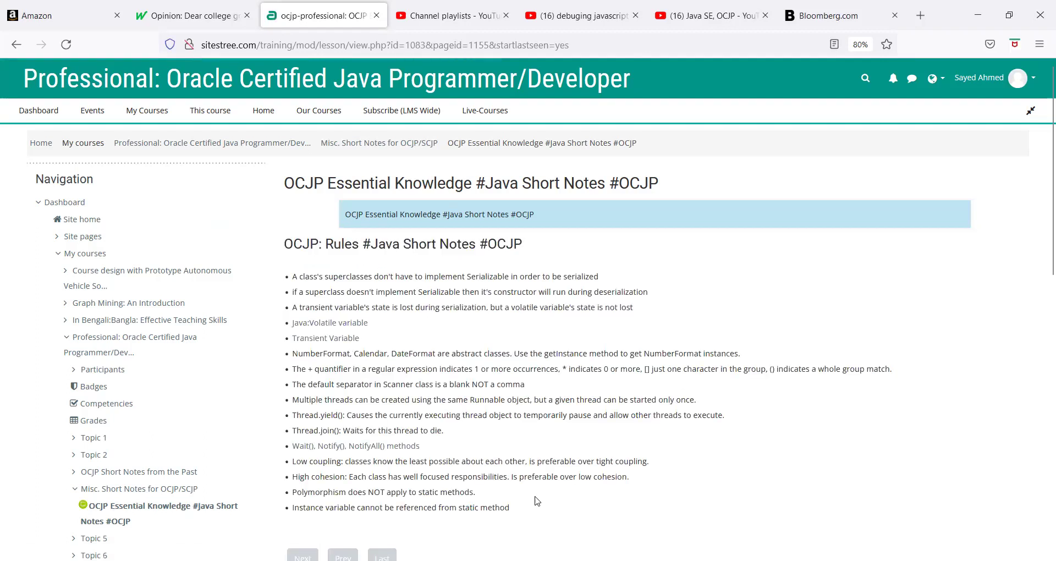
scroll(404, 284, "down", 5)
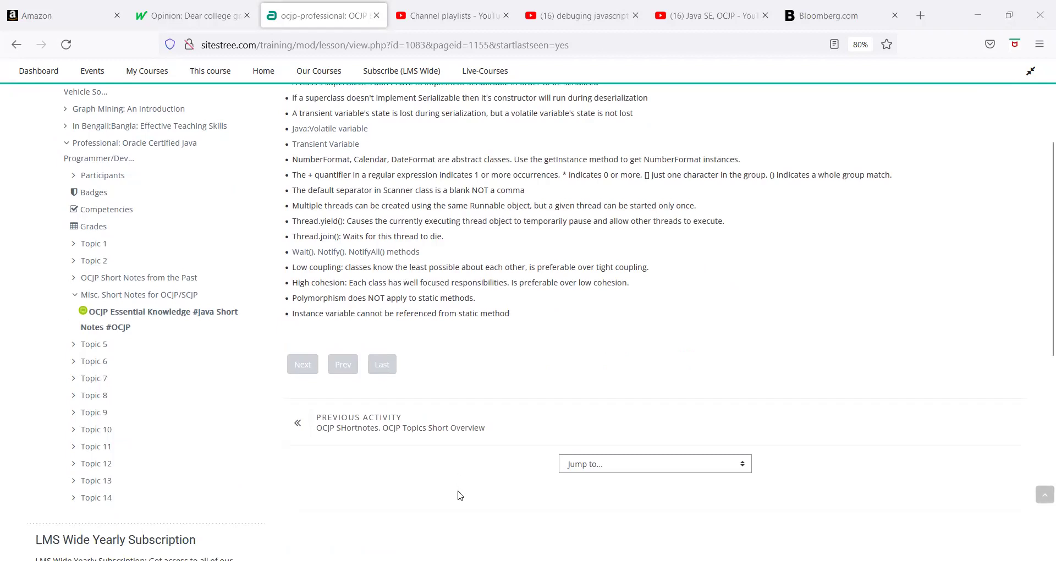
scroll(434, 279, "up", 2)
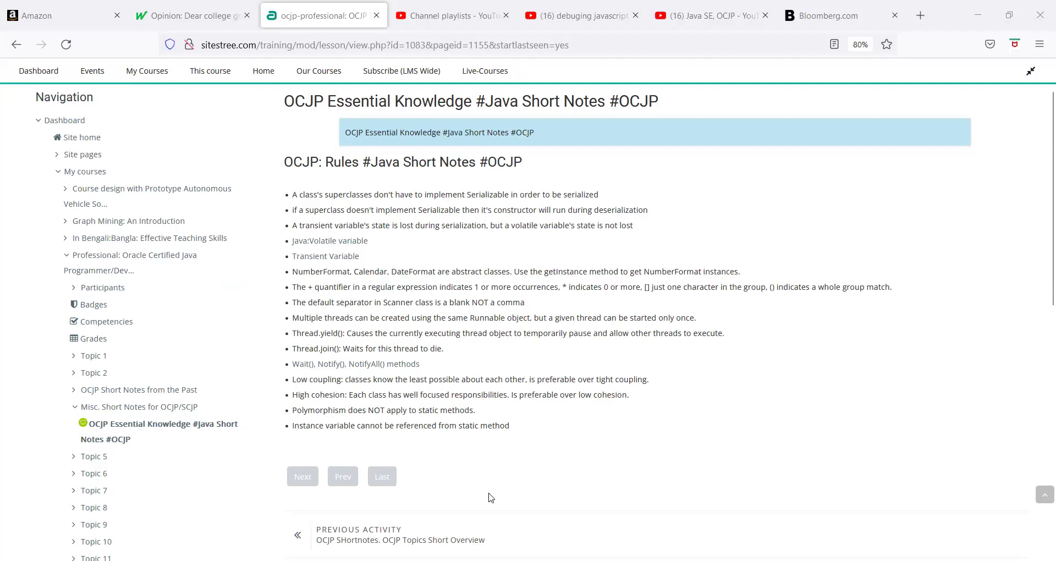
scroll(492, 498, "down", 2)
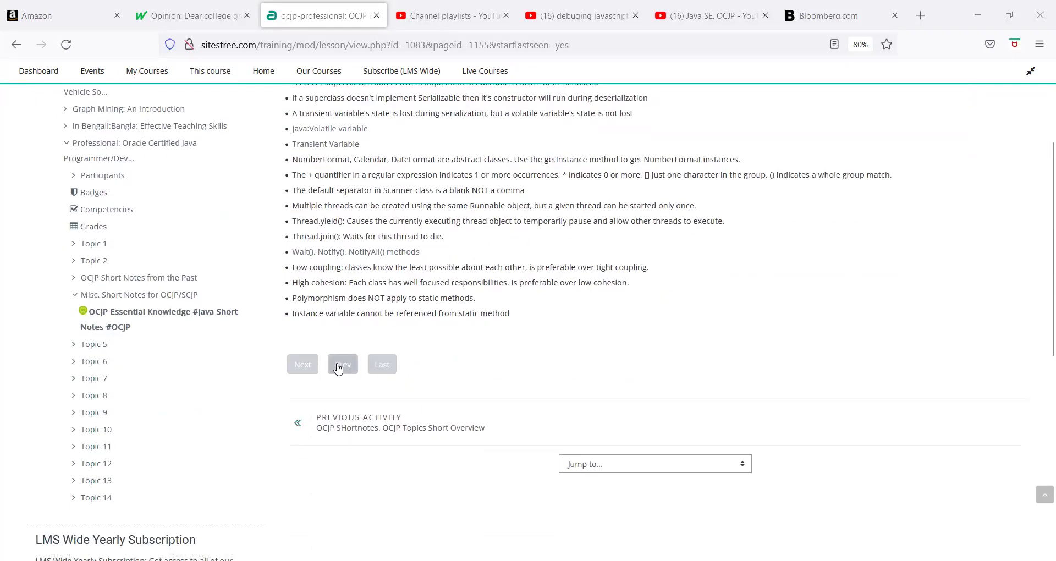
Advance with Next through SCJP: Short Notes to OCJP: More Rules, end the lesson with Last, and check the activities offered for jumping
key("Return")
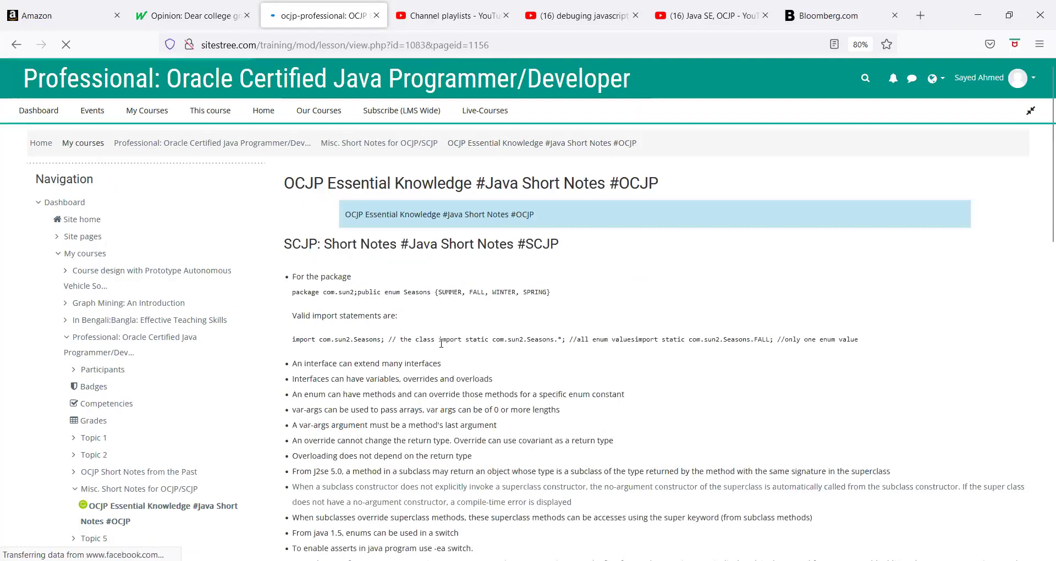
scroll(403, 357, "down", 2)
scroll(409, 352, "down", 15)
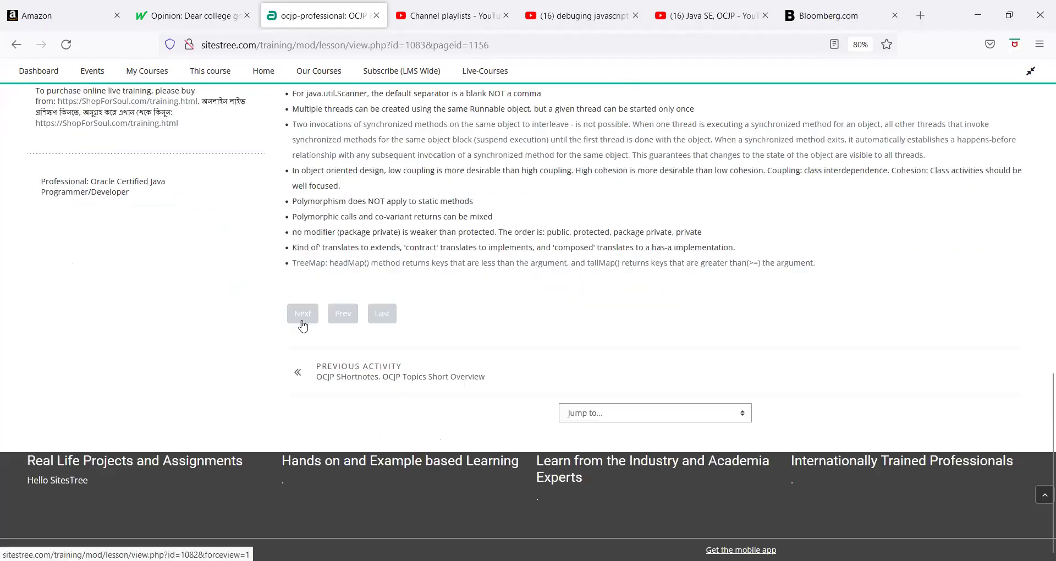
left_click(303, 314)
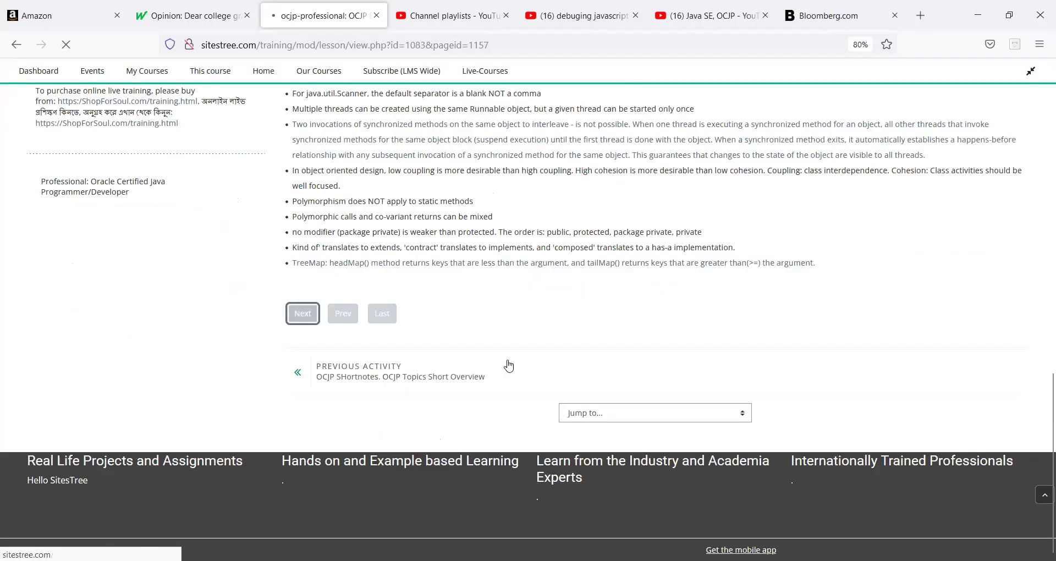
scroll(515, 368, "down", 2)
scroll(514, 367, "down", 3)
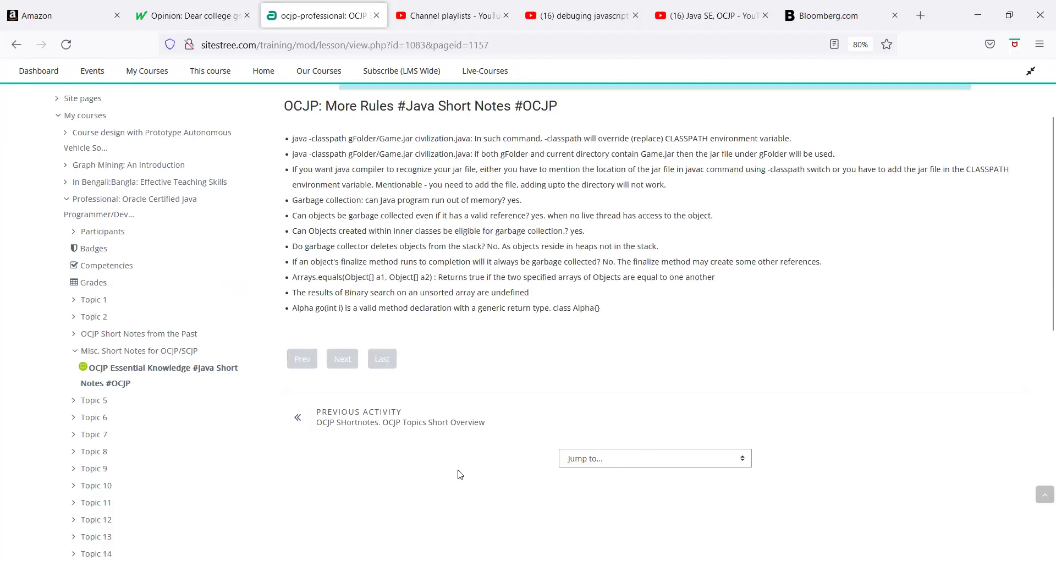
left_click(381, 360)
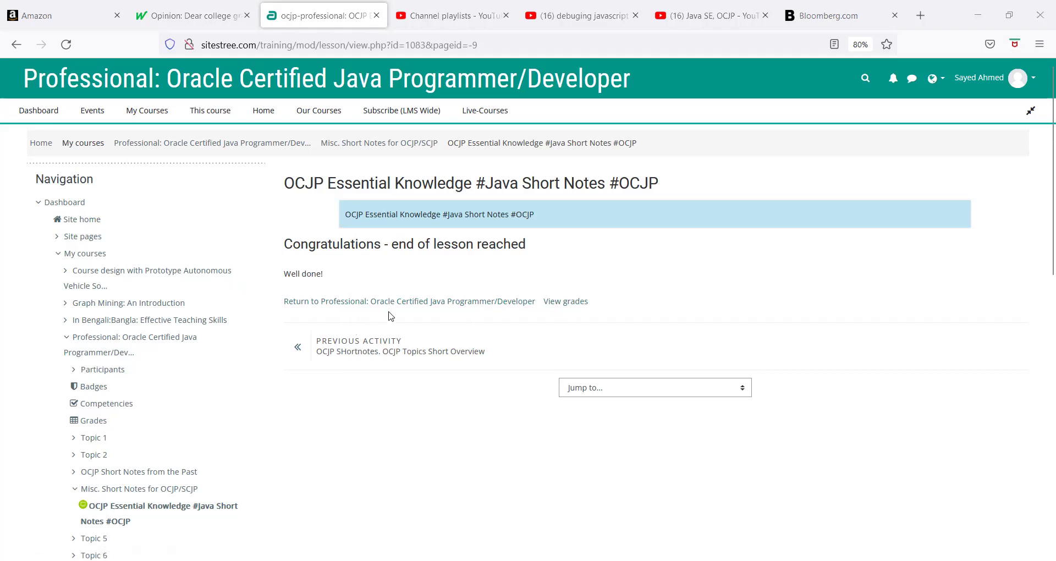
left_click(587, 394)
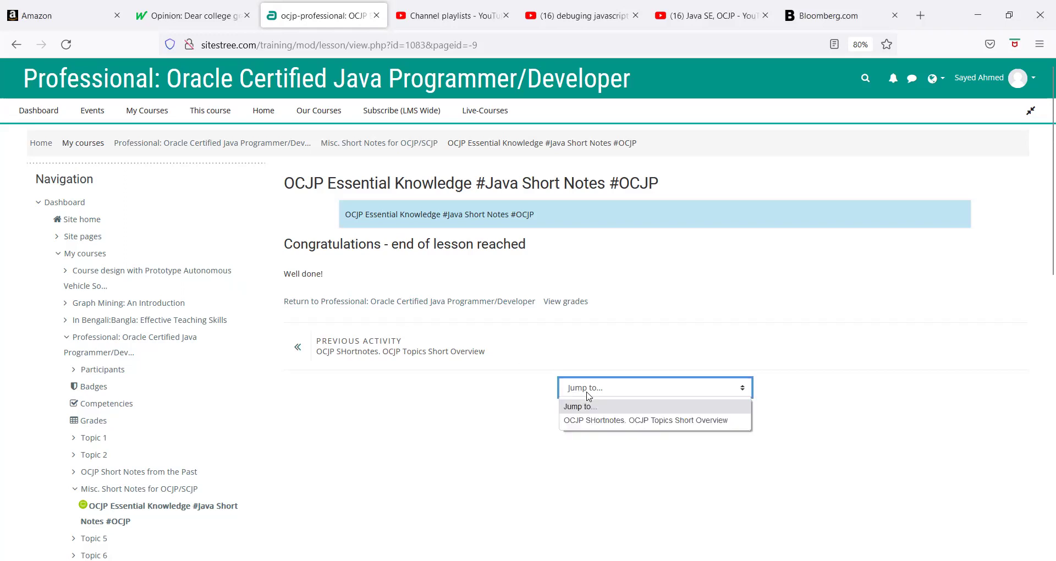
Switch to the admin session in Chrome and open the Professional: Oracle Certified Java Programmer/Developer course page at Topic 5
left_click(443, 425)
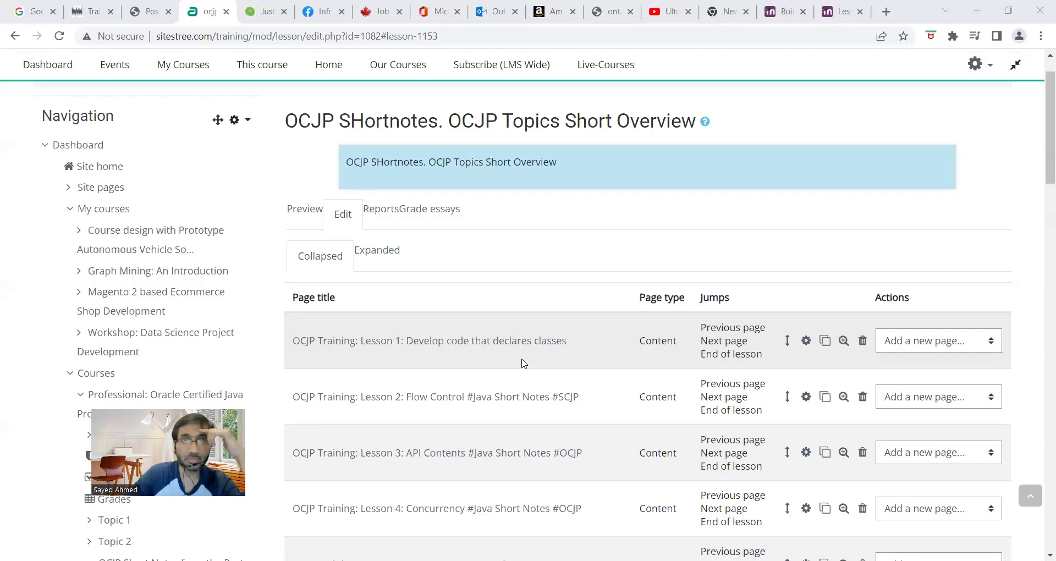
scroll(527, 356, "up", 3)
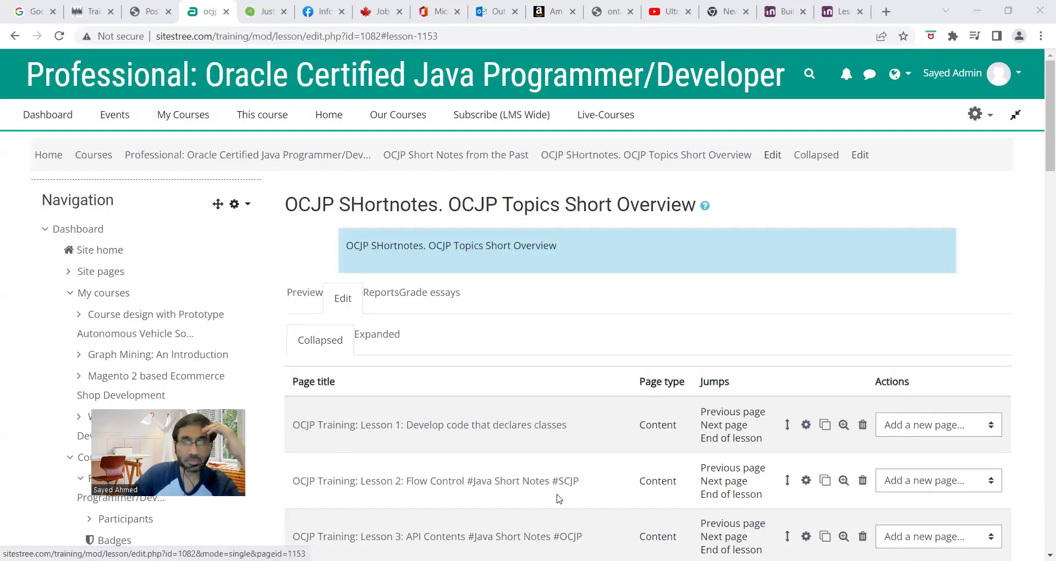
scroll(511, 425, "down", 5)
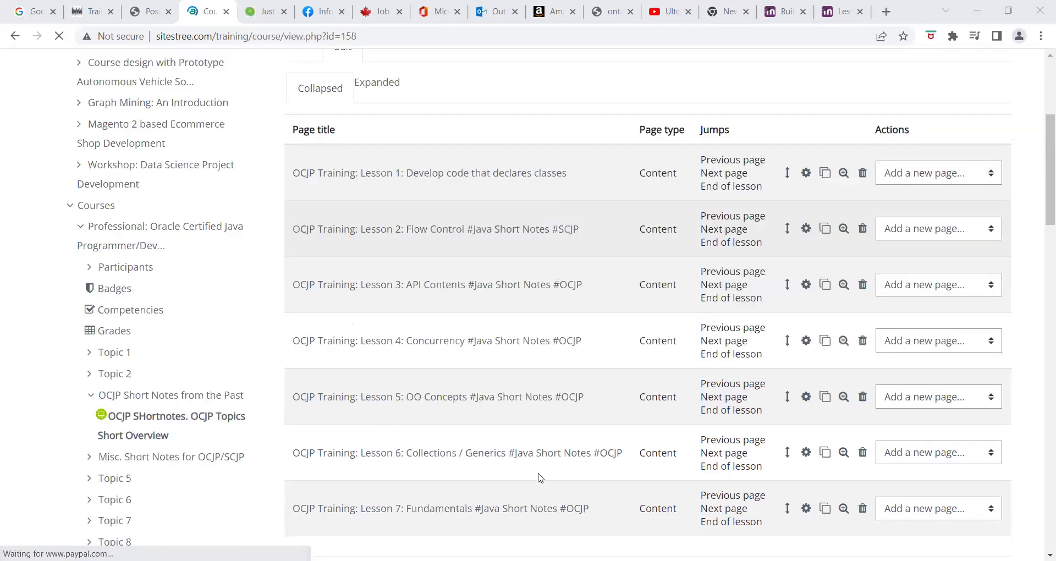
scroll(448, 259, "down", 3)
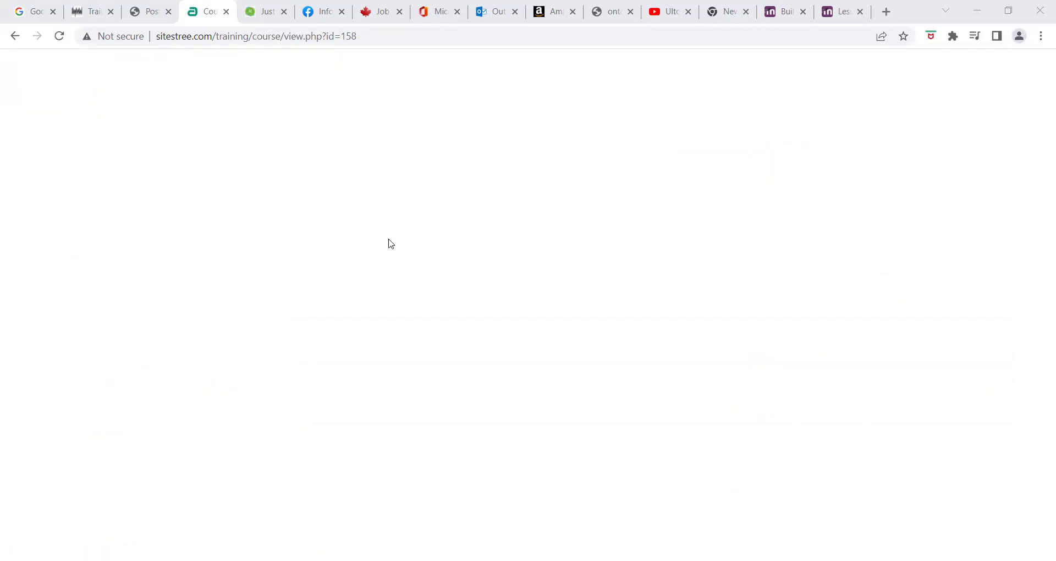
scroll(611, 364, "down", 7)
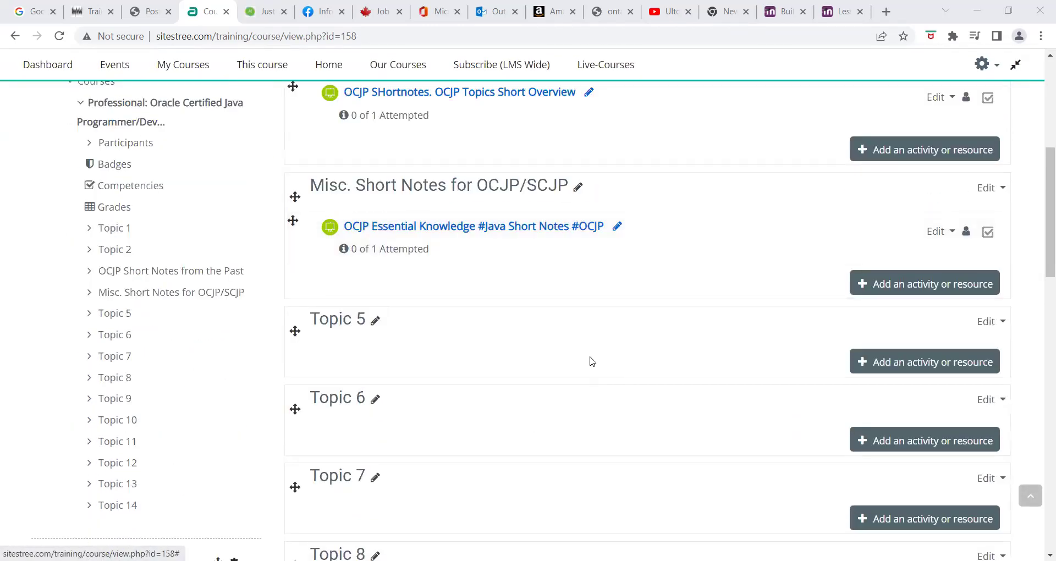
left_click(481, 307)
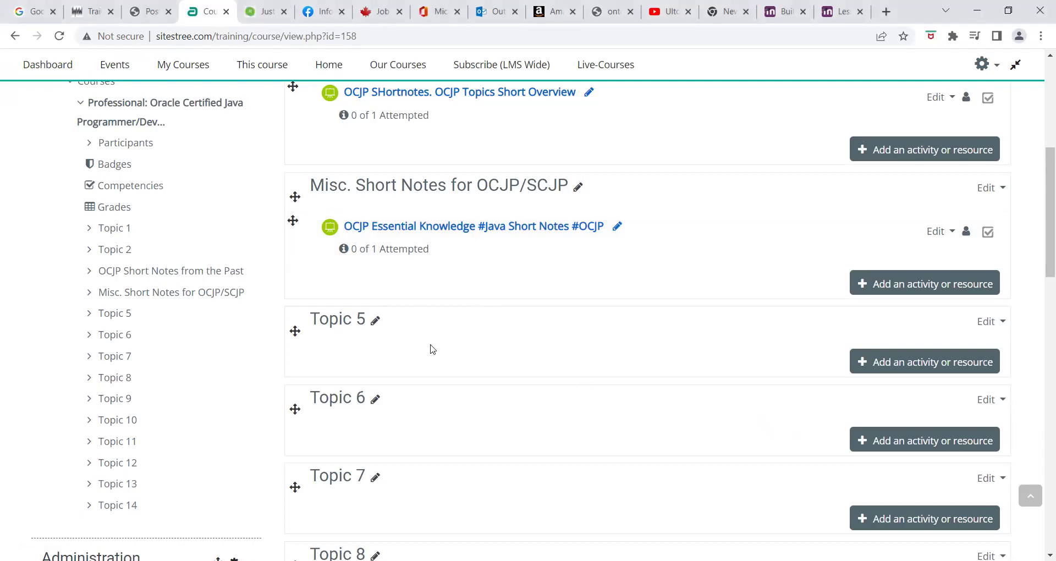
Rename the Topic 5 section as Demo Lesson
left_click(376, 321)
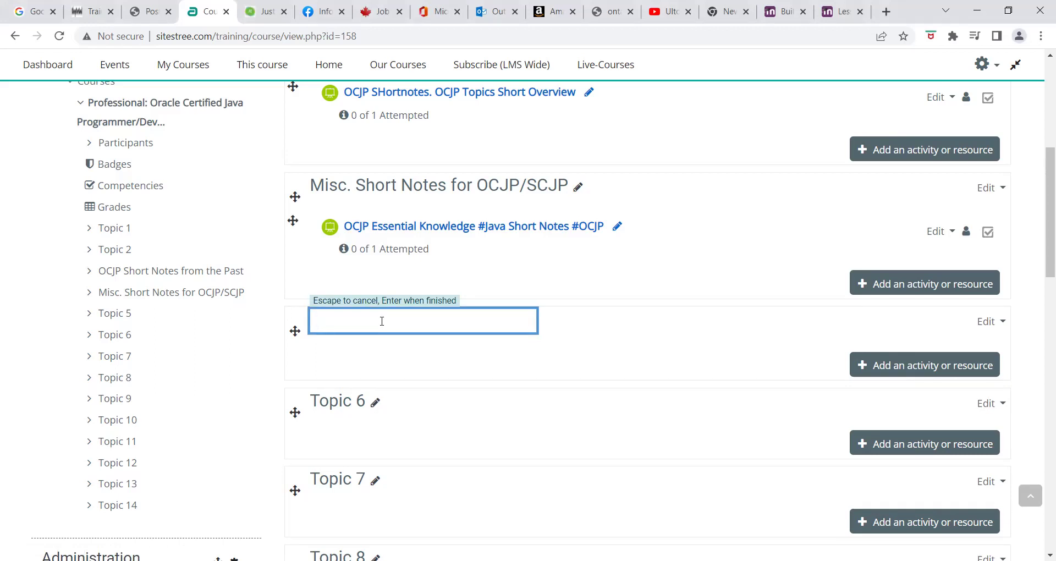
type("Demo Lesson")
key("Return")
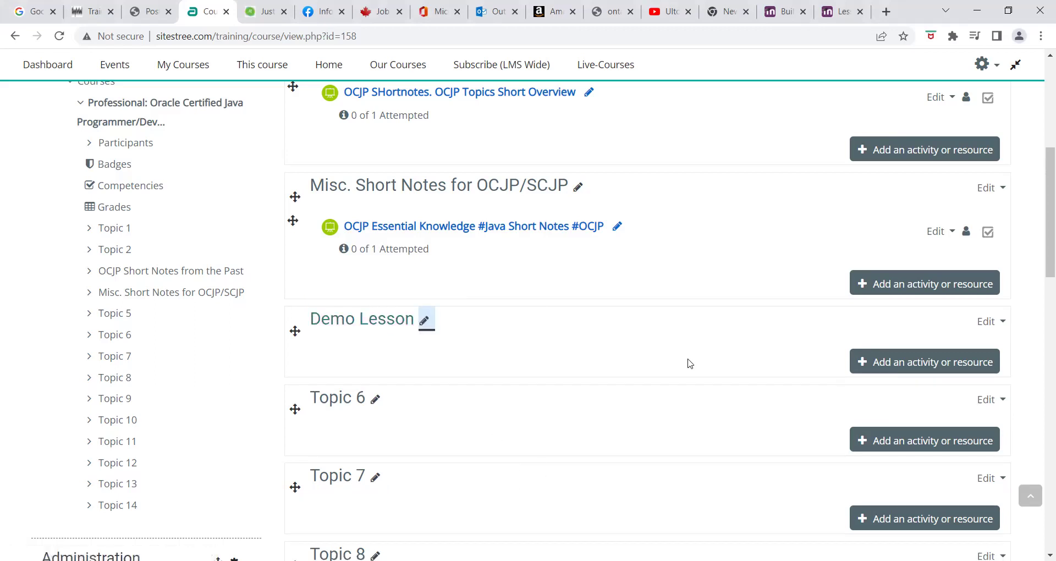
Start adding a Lesson activity to the Demo Lesson section
left_click(903, 372)
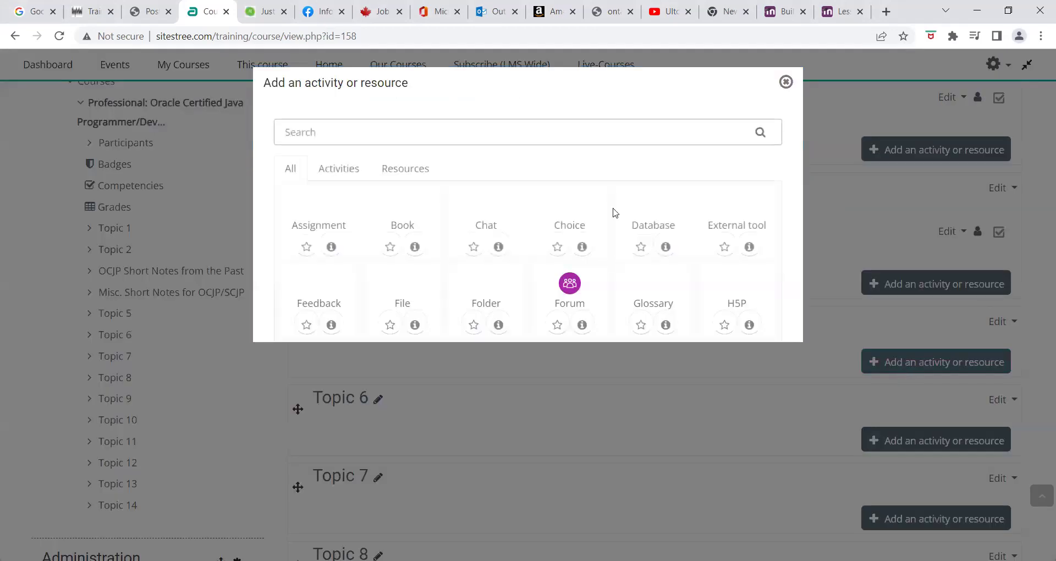
type("lesso")
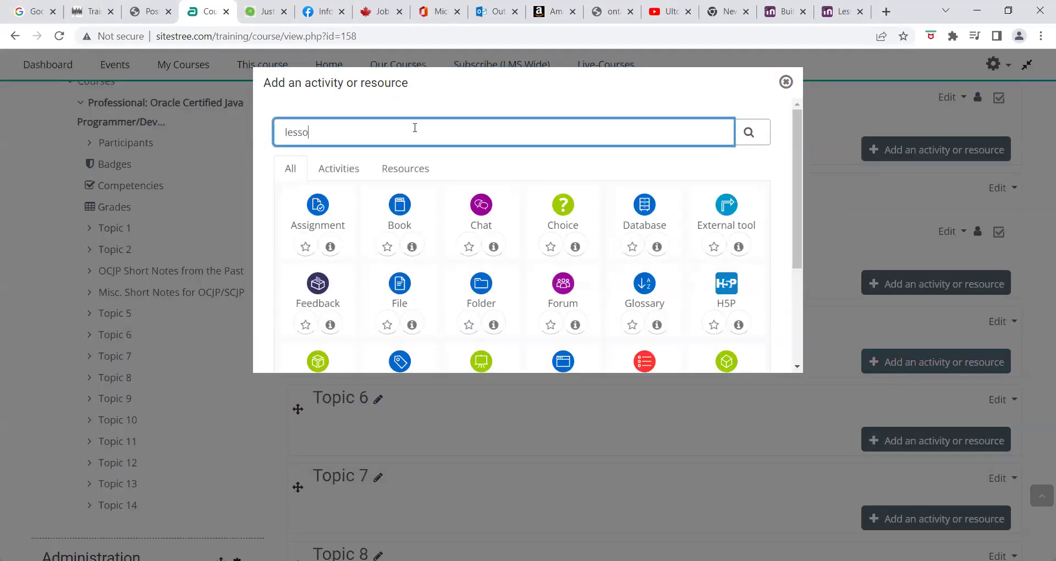
type("n")
left_click(331, 231)
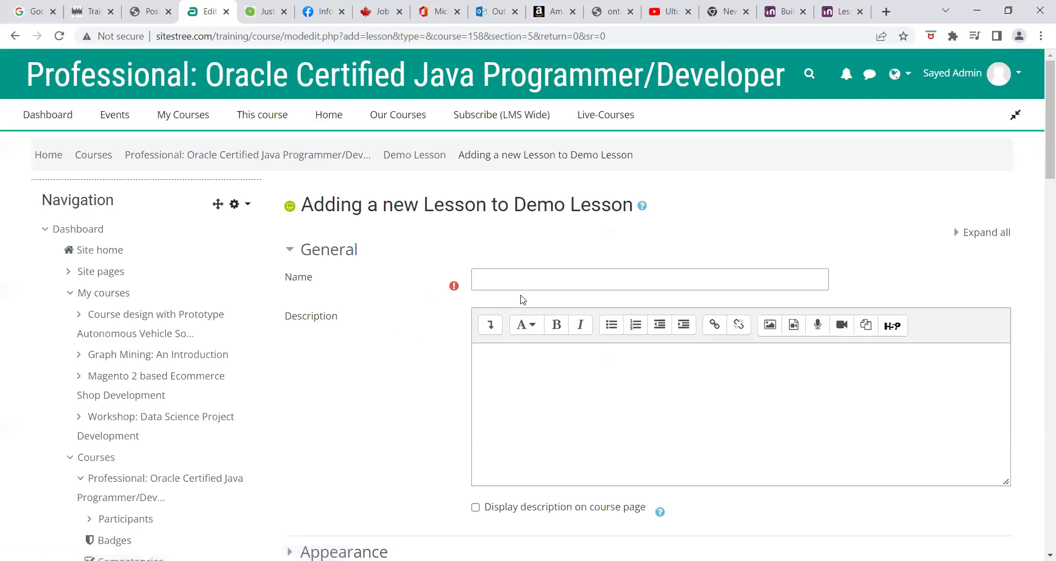
Name the new lesson Demo Lesson and copy the same text into its description
left_click(536, 277)
type("Demo Lesson")
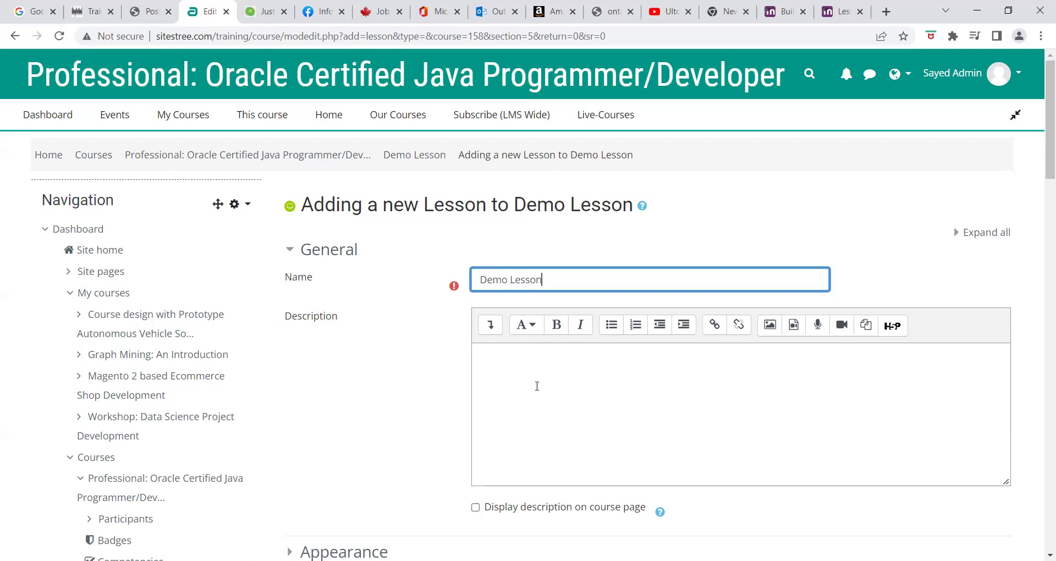
scroll(537, 386, "down", 4)
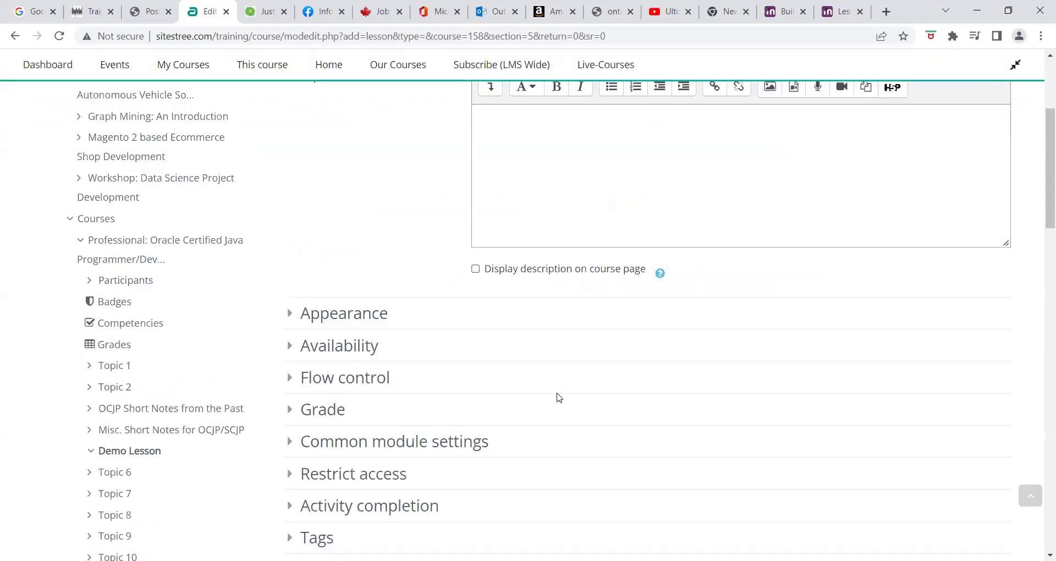
scroll(556, 308, "up", 4)
key("ctrl+a")
key("ctrl+c")
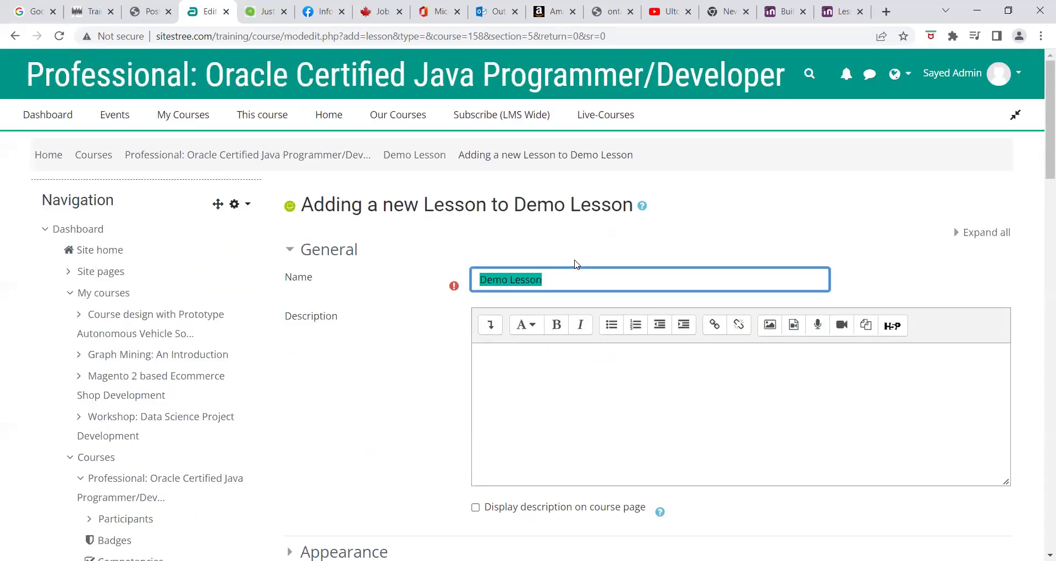
left_click(532, 384)
key("ctrl+v")
Look through the lesson's Appearance, Availability and Flow control settings, then save the lesson and return to the course
scroll(452, 377, "down", 6)
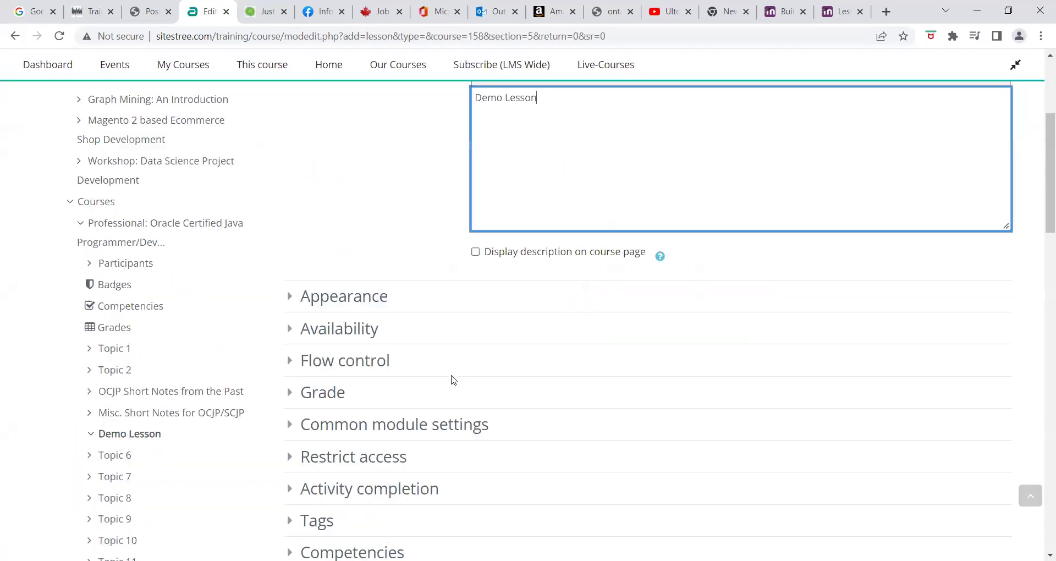
left_click(311, 181)
scroll(407, 248, "down", 5)
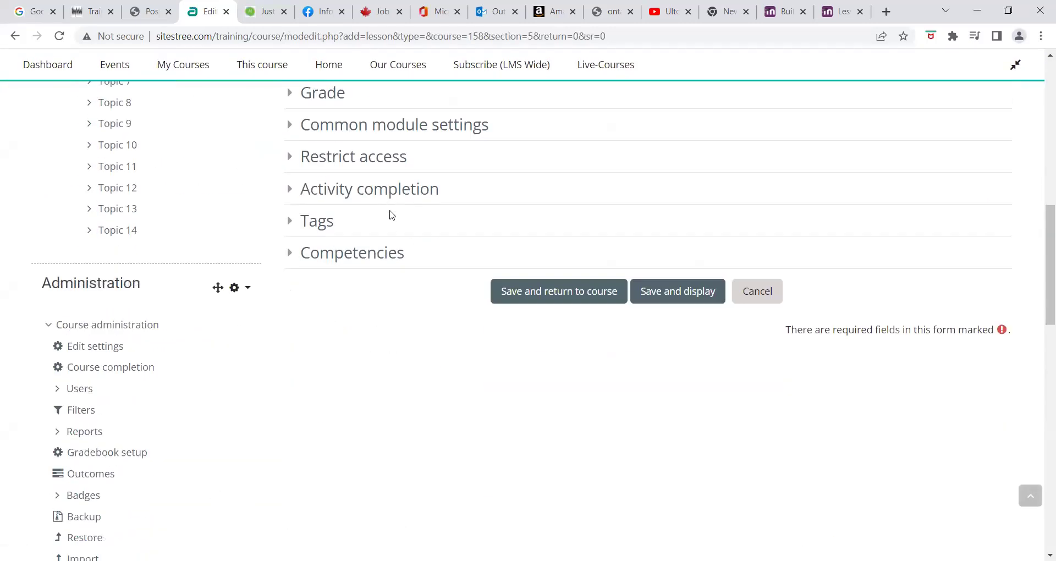
scroll(392, 253, "up", 4)
left_click(358, 236)
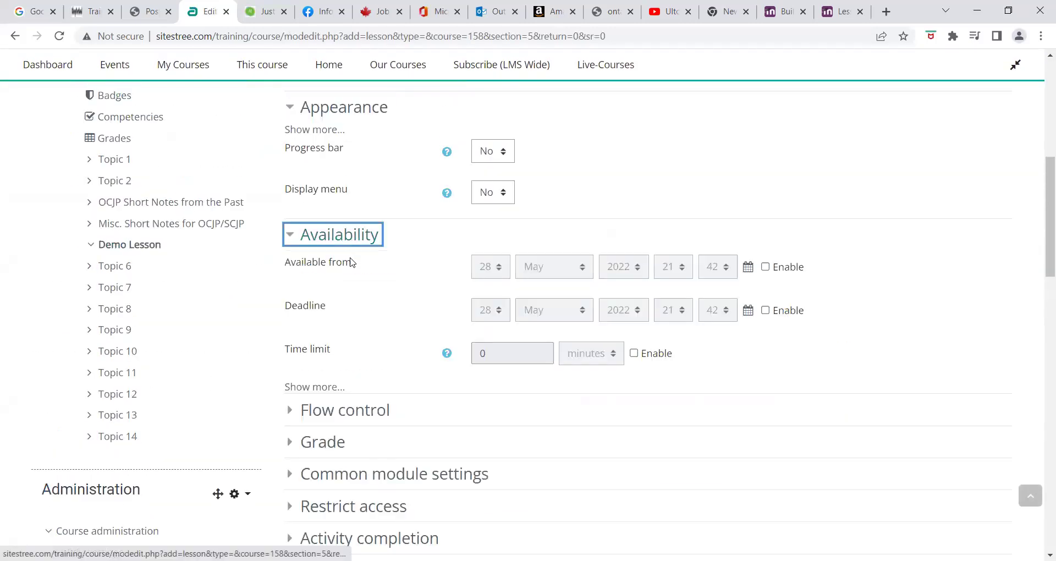
scroll(340, 292, "down", 3)
left_click(338, 288)
scroll(491, 349, "down", 9)
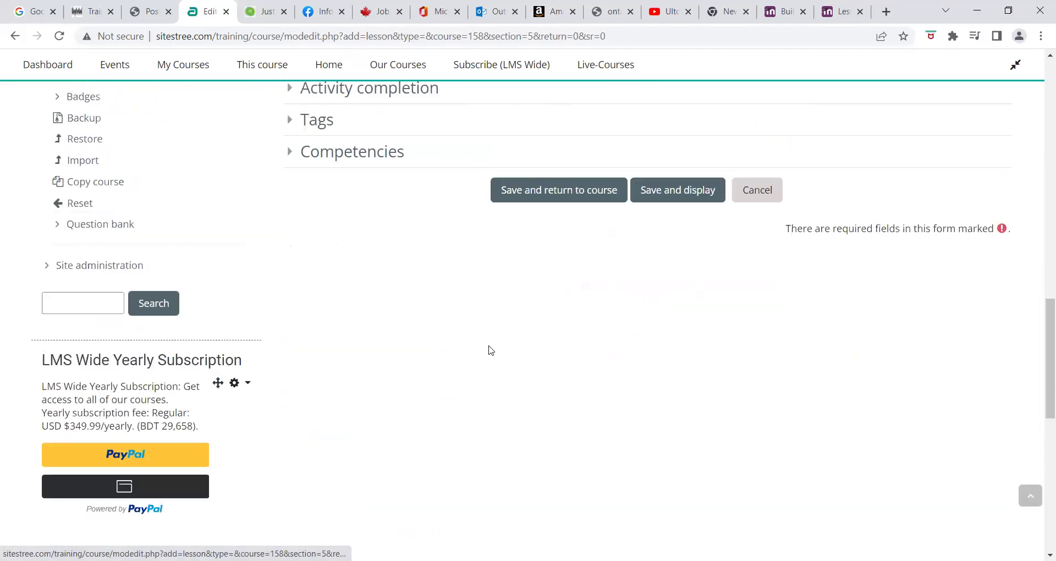
left_click(585, 187)
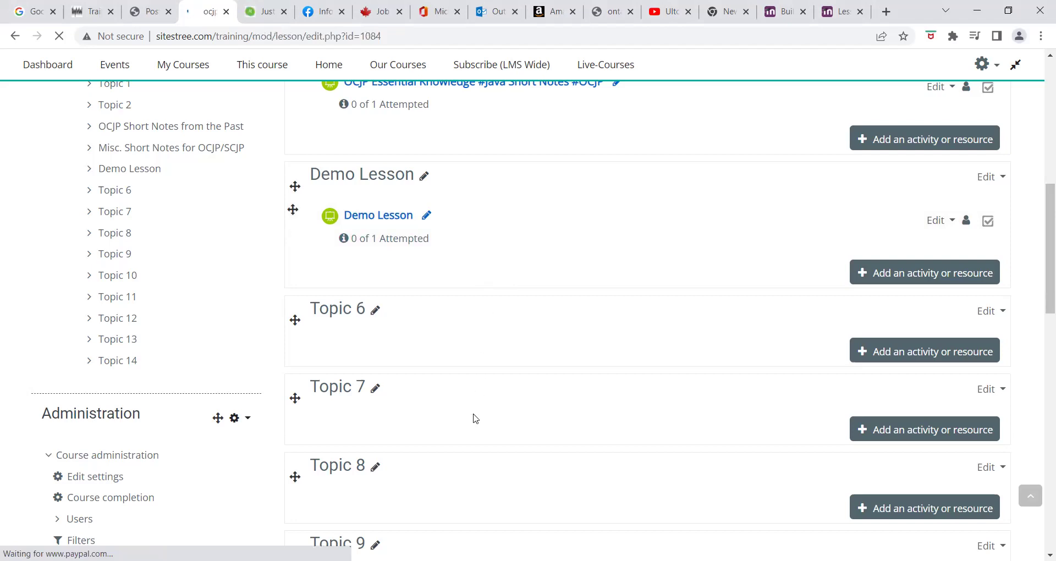
Add a content page to the Demo Lesson with "1st page of the lesson" as both its title and its contents
scroll(479, 470, "down", 4)
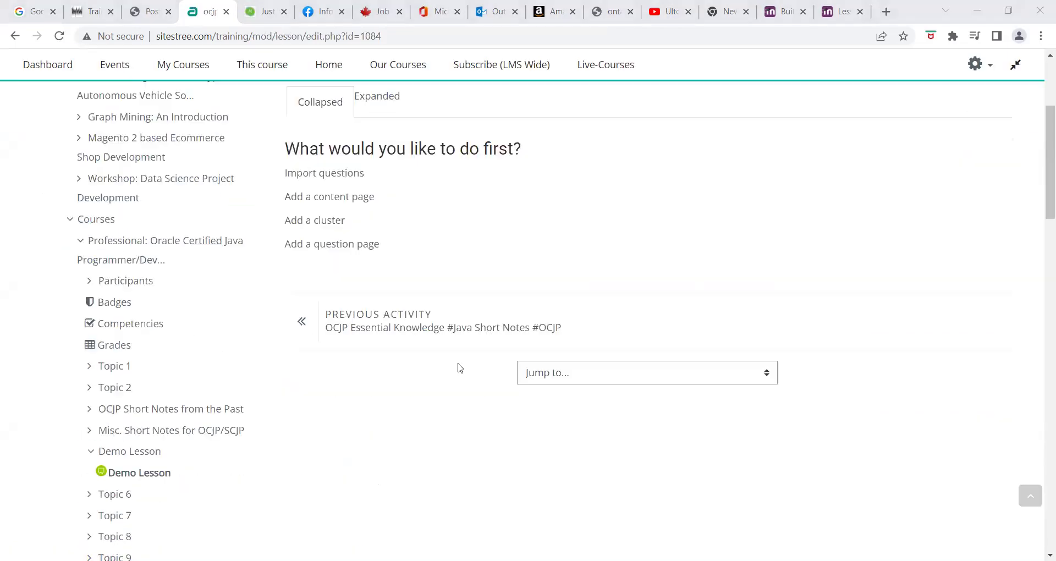
left_click(333, 199)
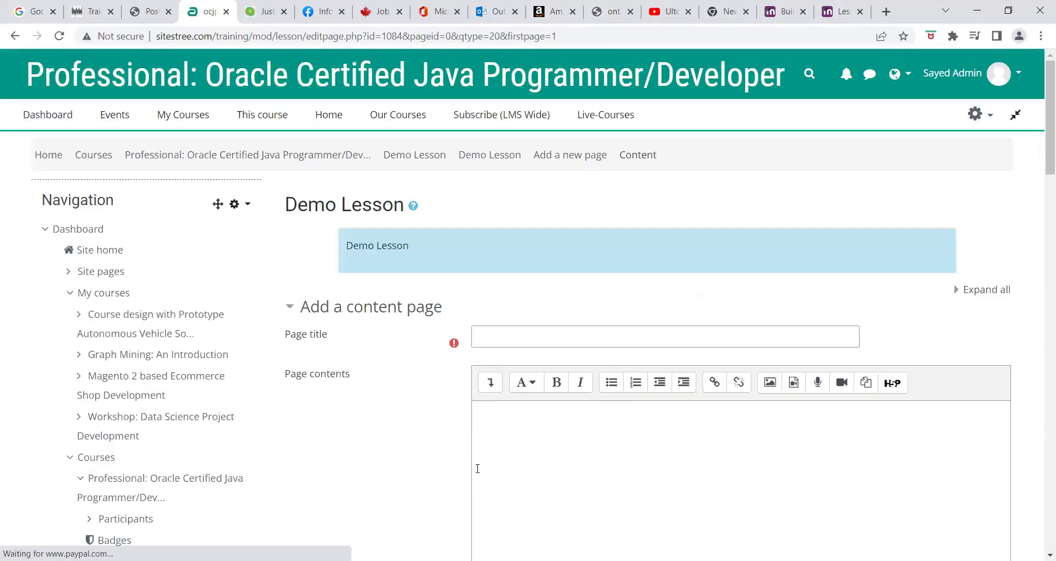
left_click(525, 342)
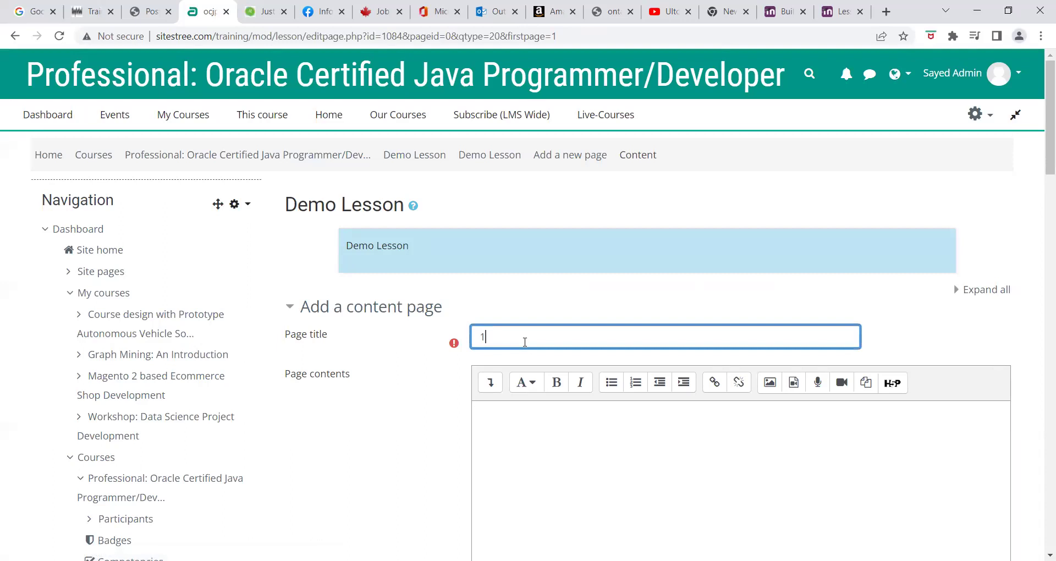
type("1st page of the lesson")
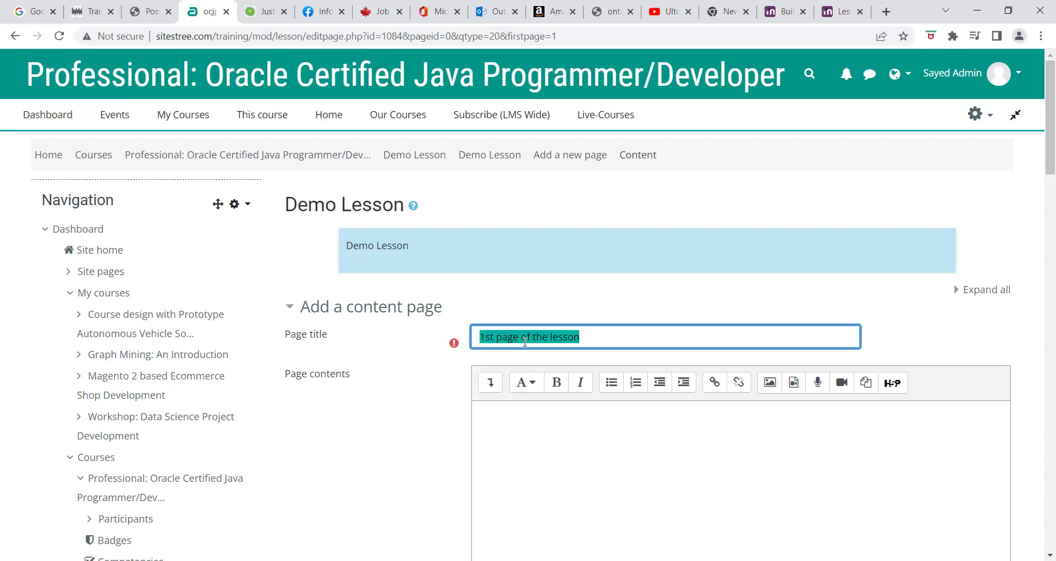
scroll(525, 342, "down", 4)
left_click(555, 262)
type("1st page of the lesson")
Describe Content 1 as Prev with a jump to Previous page, and describe Content 2 as Next
scroll(432, 259, "down", 5)
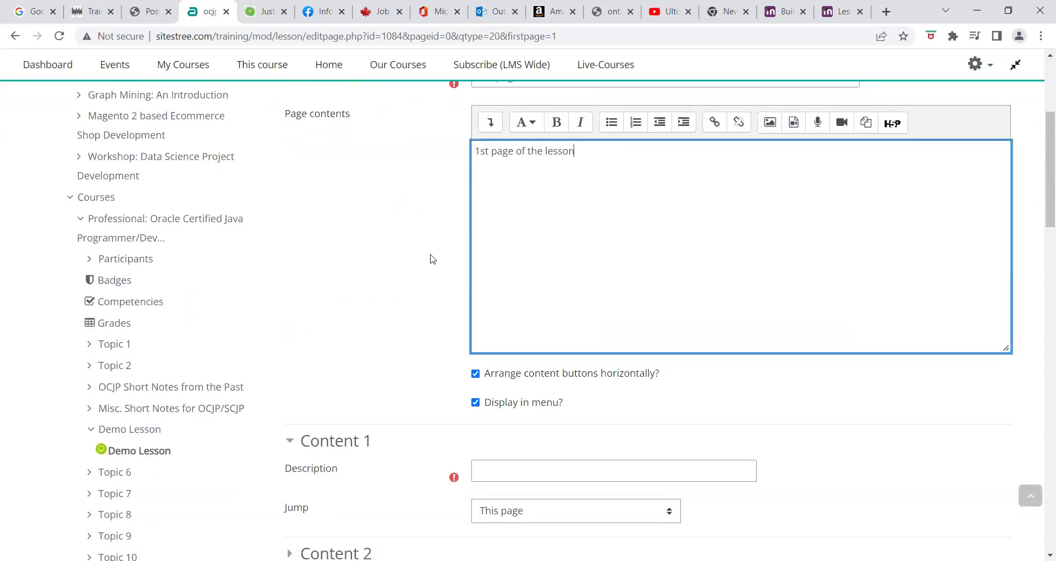
left_click(496, 212)
type("Prev")
key("Tab")
key("p")
key("Tab")
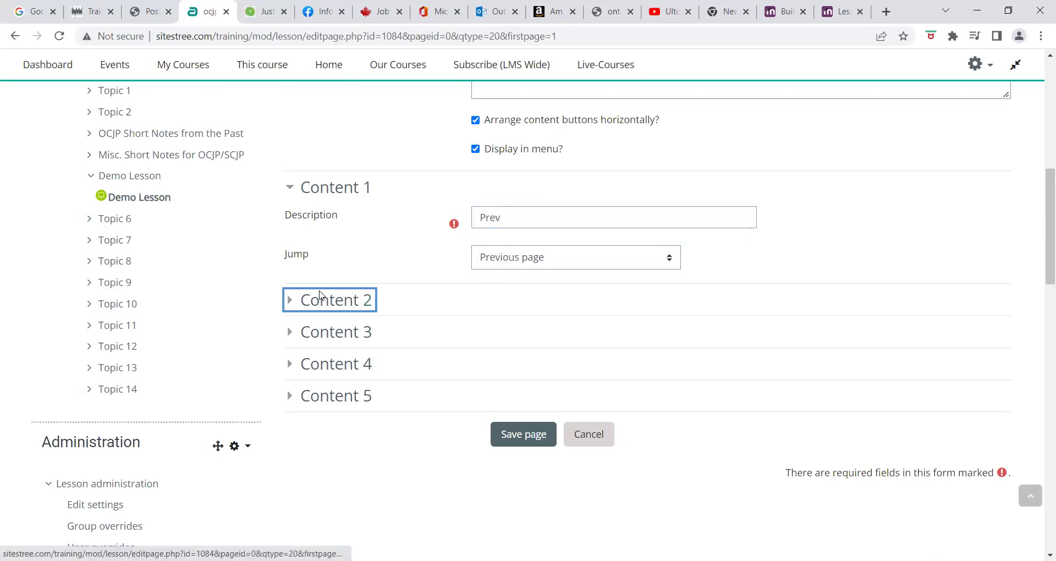
left_click(322, 300)
left_click(595, 334)
type("Next")
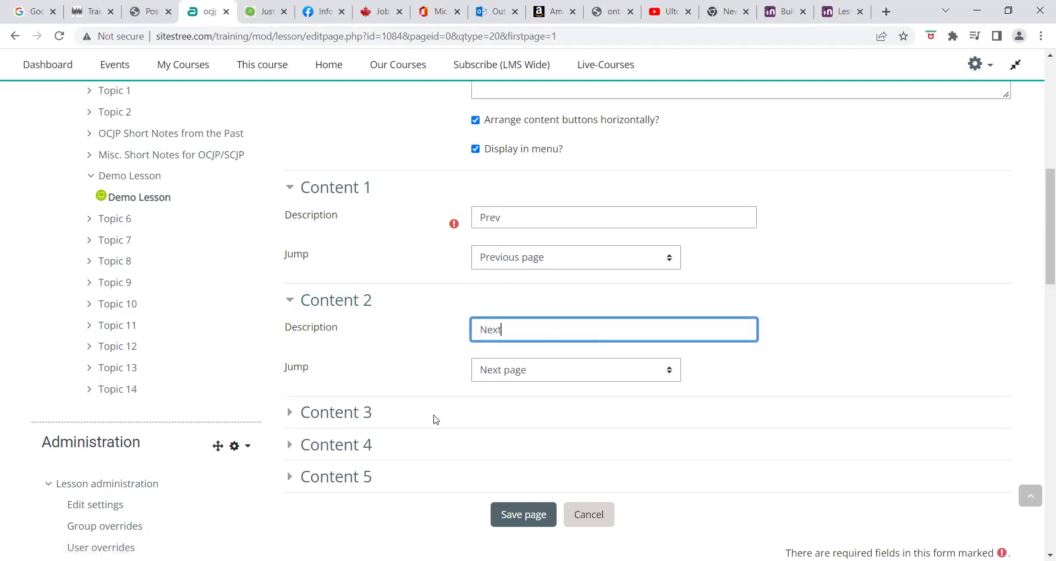
Describe Content 3 as Last and set its jump to End of lesson
left_click(361, 412)
left_click(497, 442)
type("L")
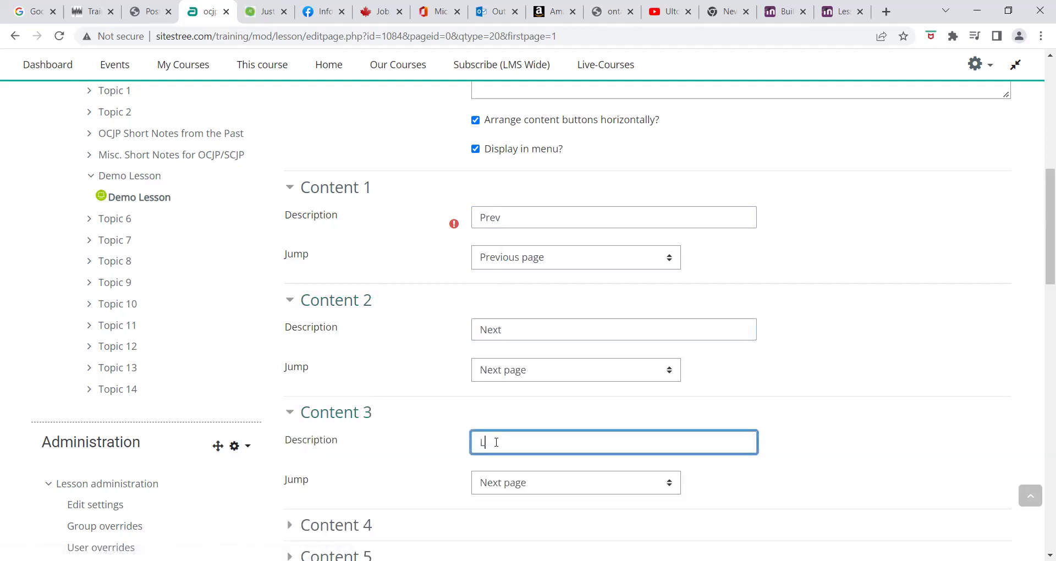
type("ast")
scroll(497, 442, "down", 3)
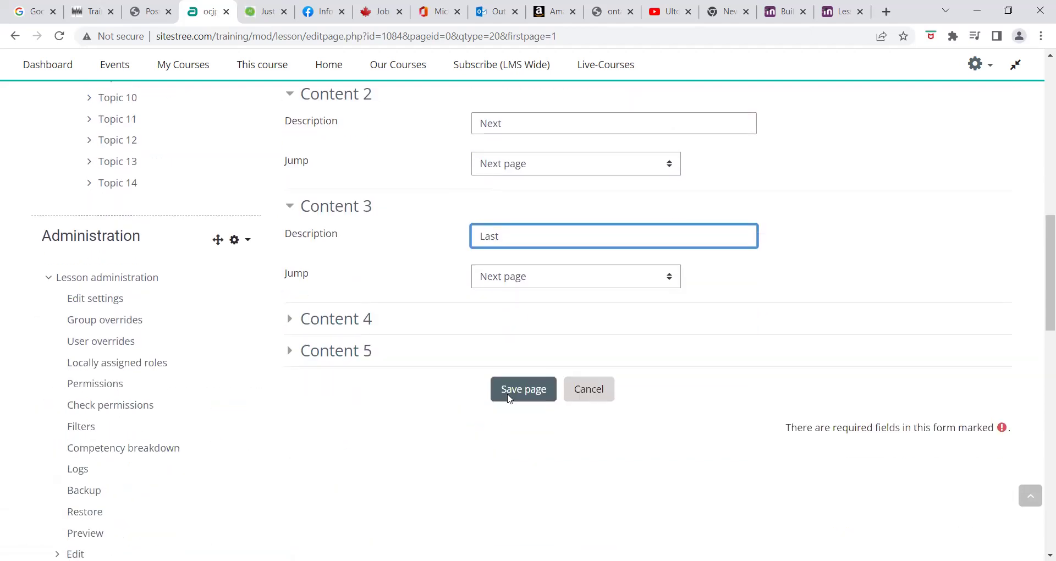
left_click(538, 276)
left_click(514, 337)
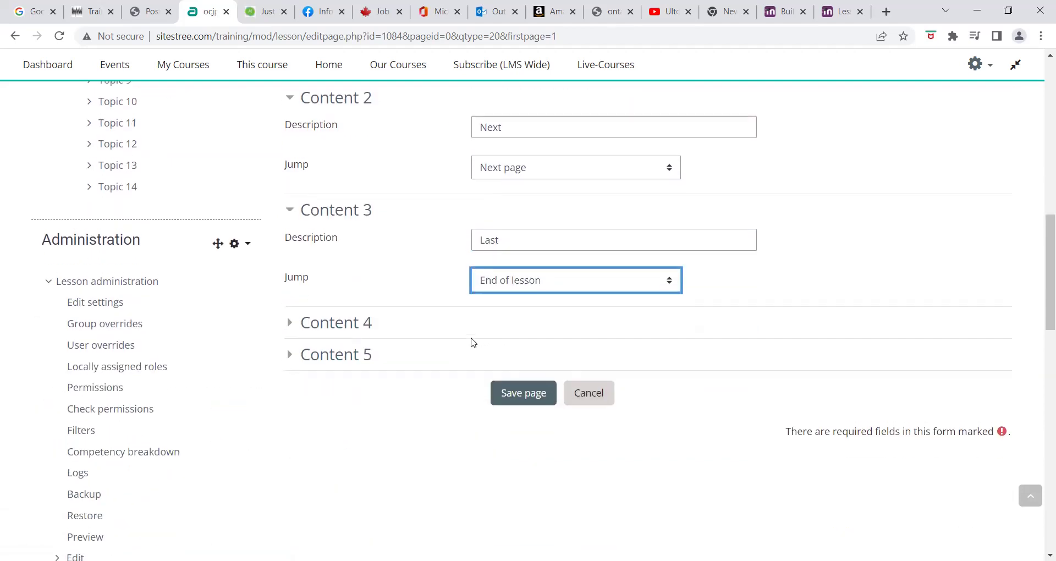
Set the jump of Content 1 to This page and save the first lesson page
scroll(471, 341, "up", 3)
left_click(519, 267)
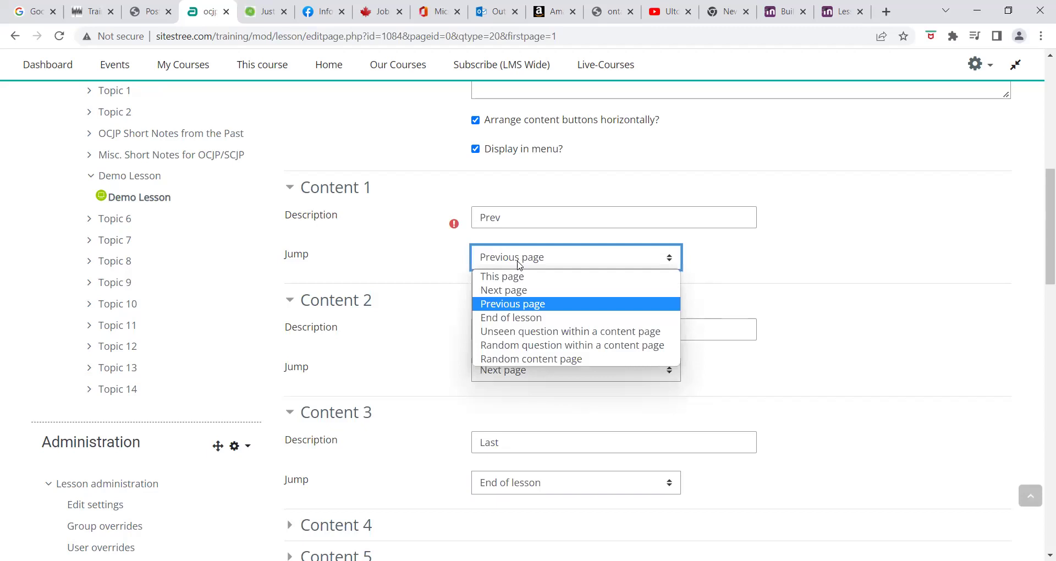
left_click(519, 276)
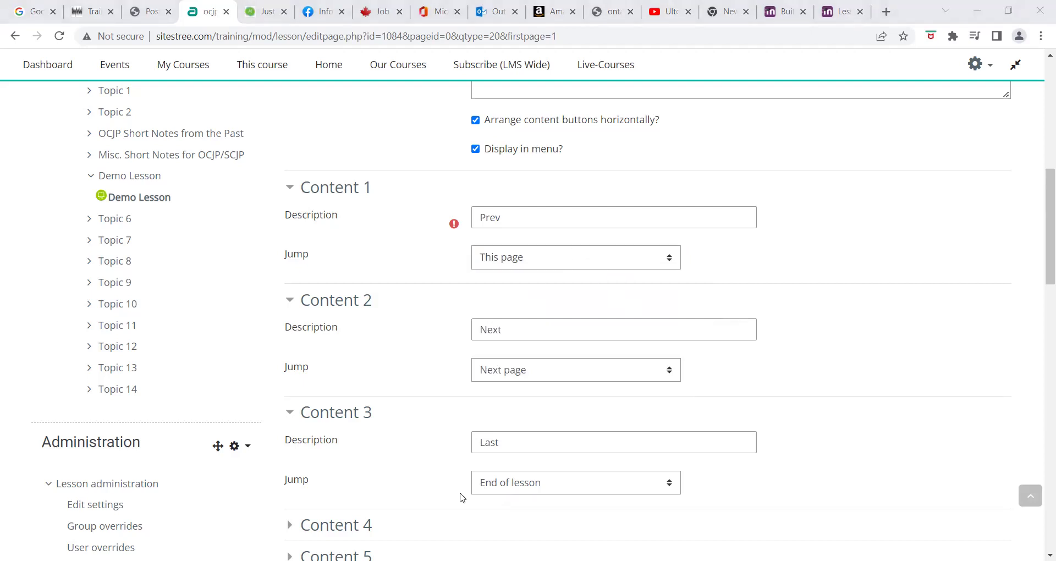
scroll(388, 323, "down", 6)
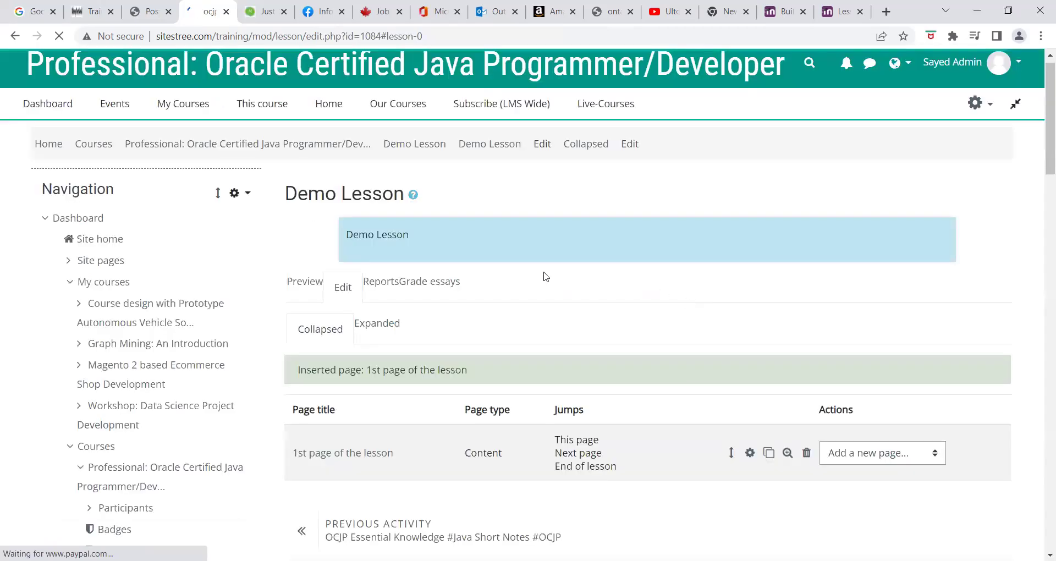
Add a content page after the first one, with "2nd page" as both its title and its contents
scroll(544, 275, "down", 5)
left_click(889, 158)
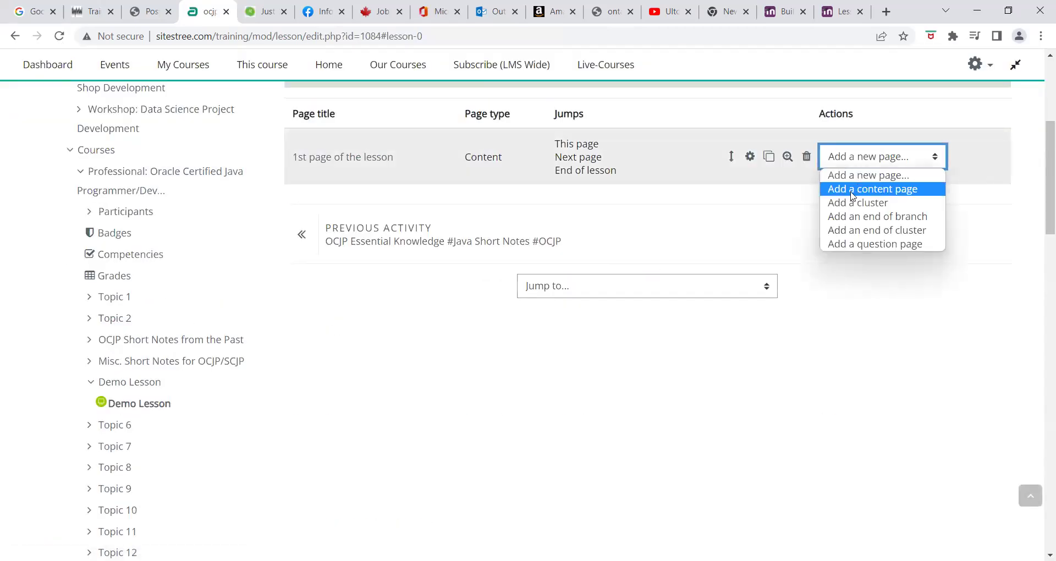
left_click(854, 191)
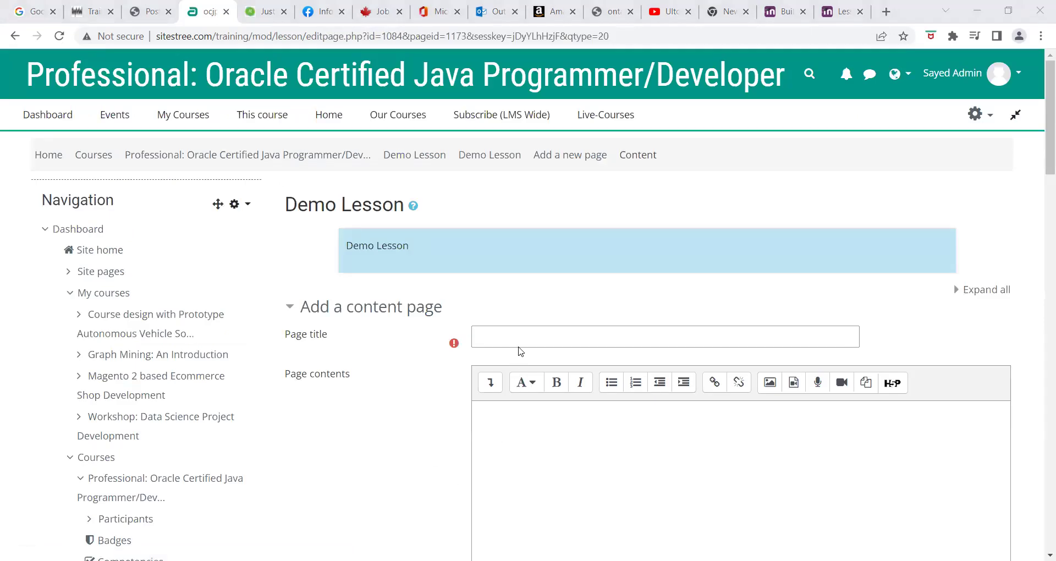
left_click(523, 335)
type("2nd page")
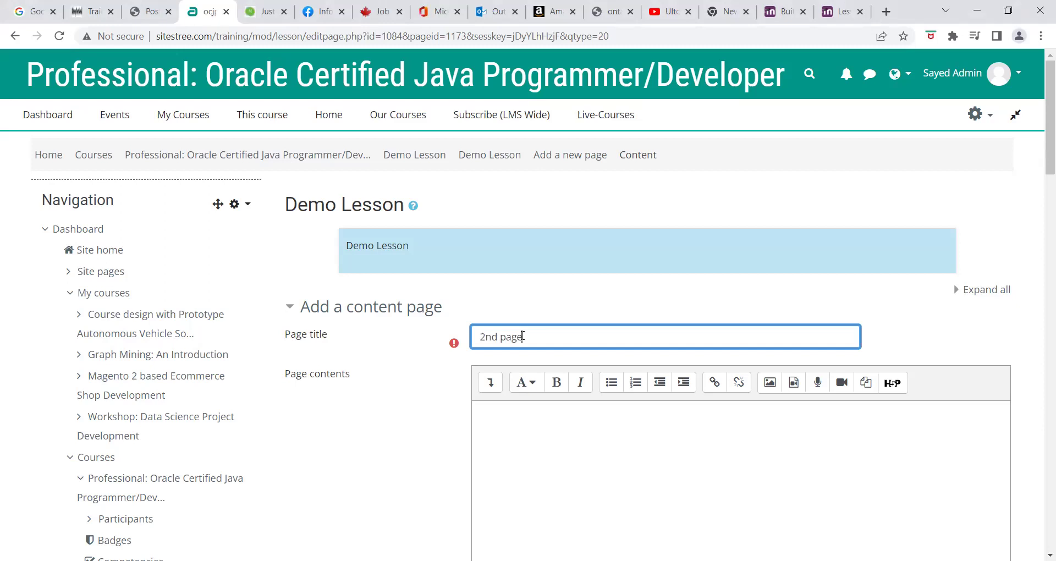
key("ctrl+a")
key("ctrl+c")
left_click(534, 438)
key("ctrl+v")
Describe Content 1 of the 2nd page as Prev and set its jump to Previous page
scroll(549, 424, "down", 5)
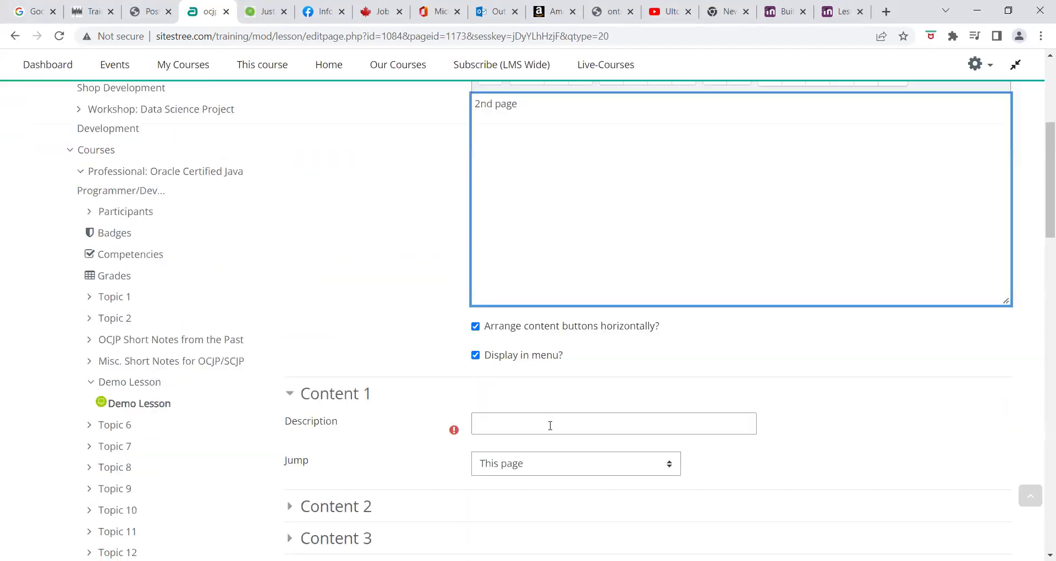
scroll(559, 385, "down", 1)
left_click(536, 358)
type("Prev")
key("Tab")
key("p")
key("Tab")
Describe Content 2 of the 2nd page as Next, keeping its Next page jump
left_click(337, 439)
scroll(472, 413, "down", 3)
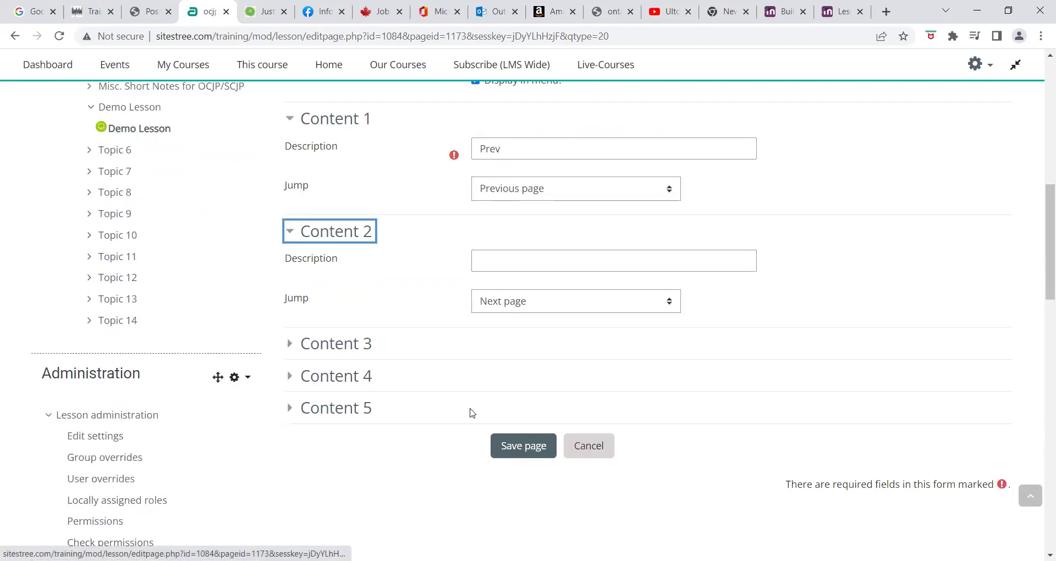
left_click(506, 265)
type("Nexy\\t")
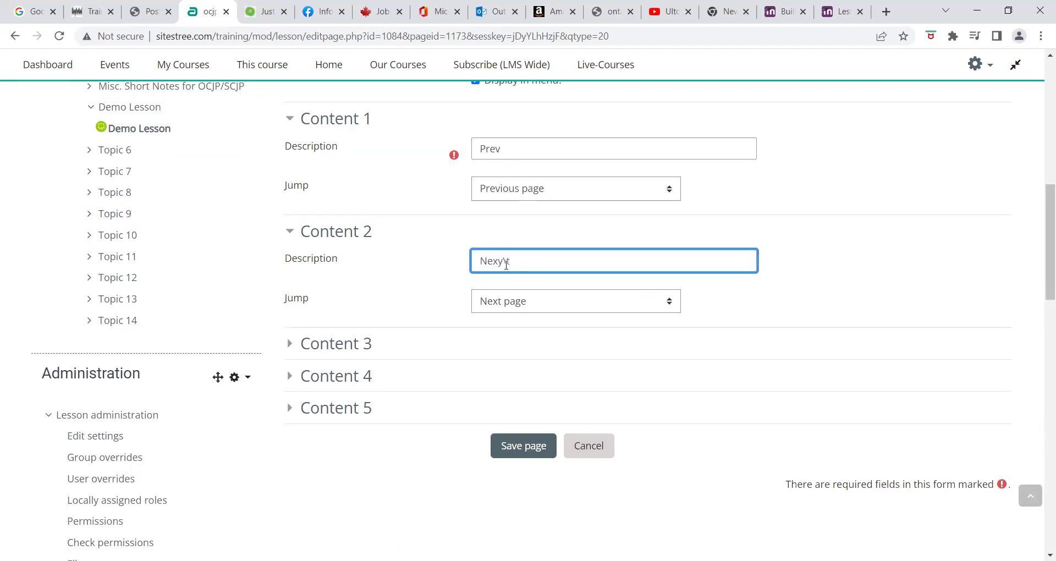
key("BackSpace")
type("t")
Describe Content 3 of the 2nd page as Last with a jump to End of lesson, and save the page
scroll(505, 265, "down", 3)
left_click(370, 204)
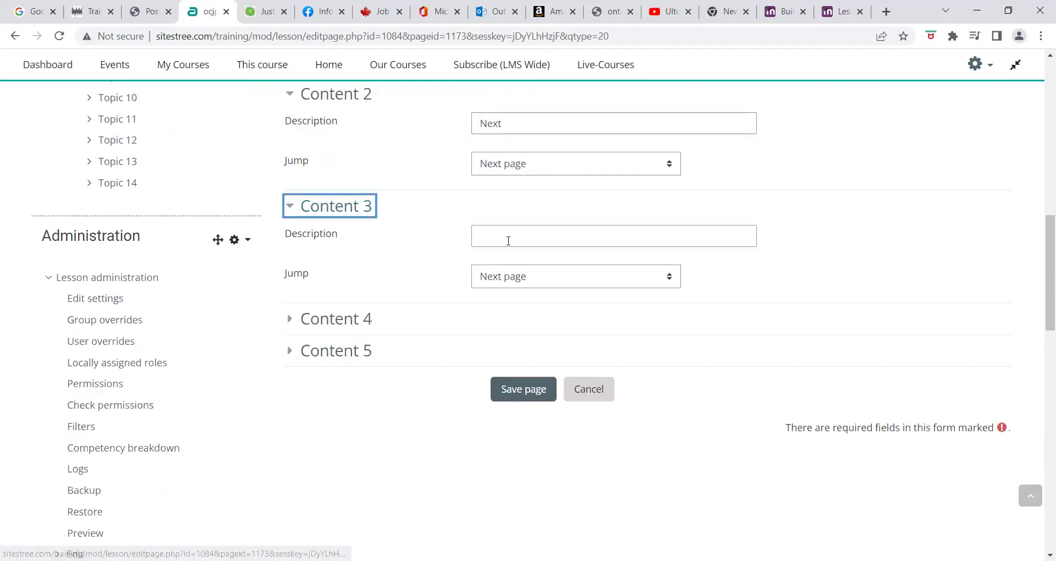
left_click(507, 238)
type("Last")
key("Tab")
key("e")
left_click(524, 387)
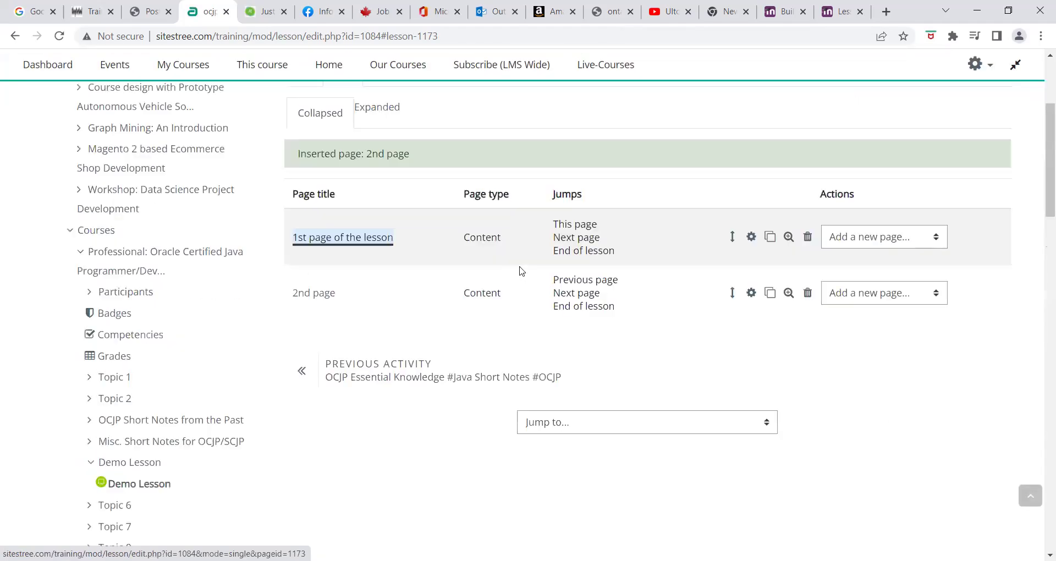
Add a content page after the 2nd page, with "3rd and last page" as both its title and its contents
left_click(892, 293)
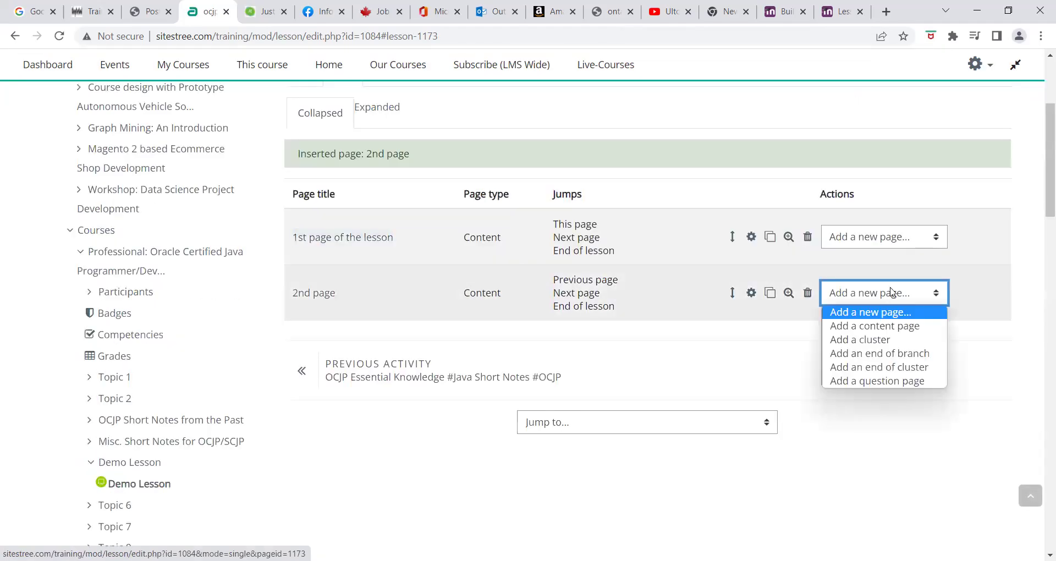
left_click(874, 326)
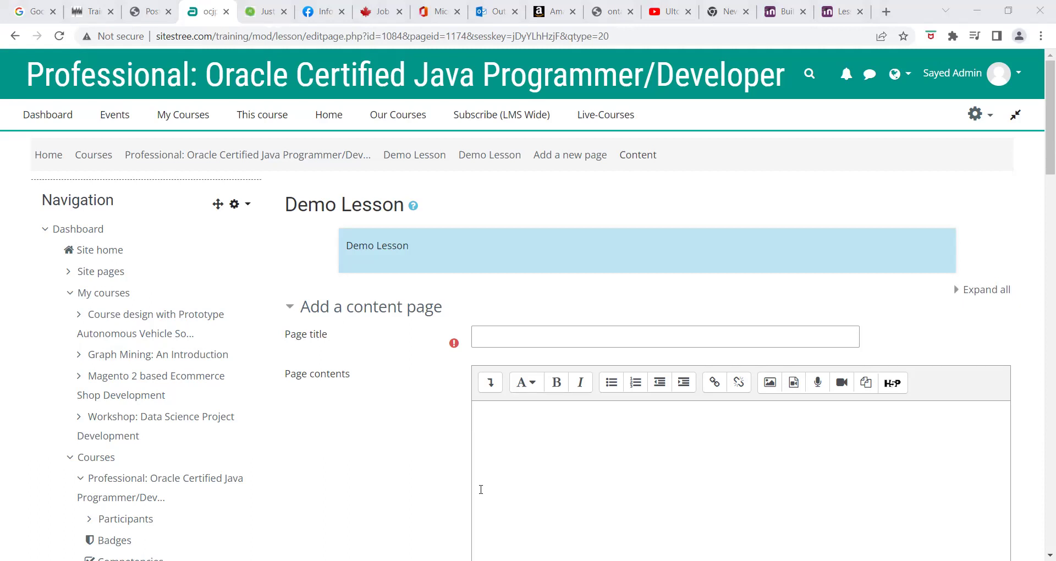
left_click(508, 335)
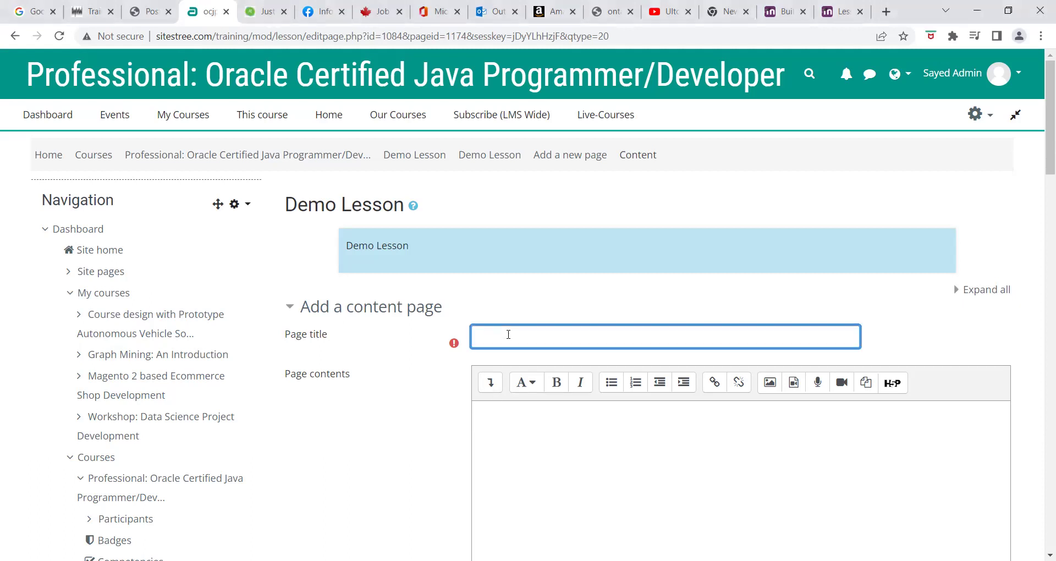
type("3rd and last page")
scroll(509, 335, "down", 4)
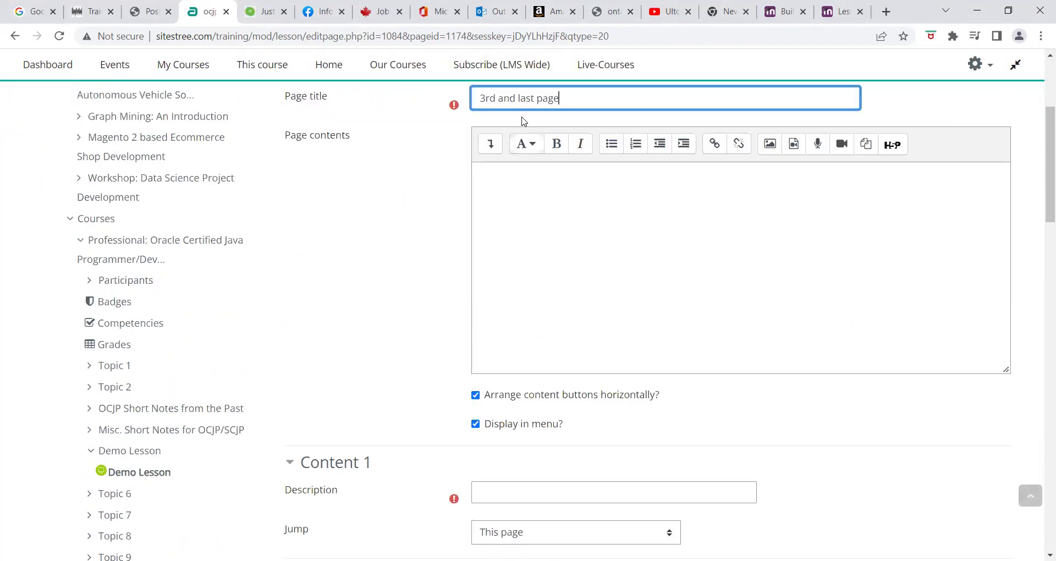
key("ctrl+a")
key("ctrl+c")
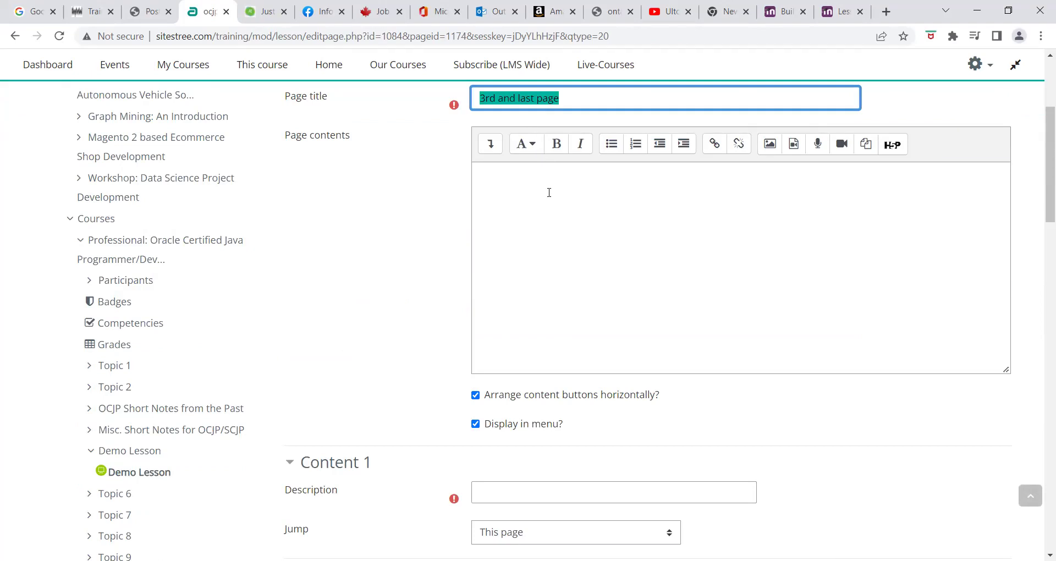
left_click(549, 193)
key("ctrl+v")
Describe Content 1 of the 3rd page as Prev and set its jump to Previous page
scroll(511, 220, "down", 4)
left_click(494, 284)
type("Prev")
key("Tab")
key("p")
key("Tab")
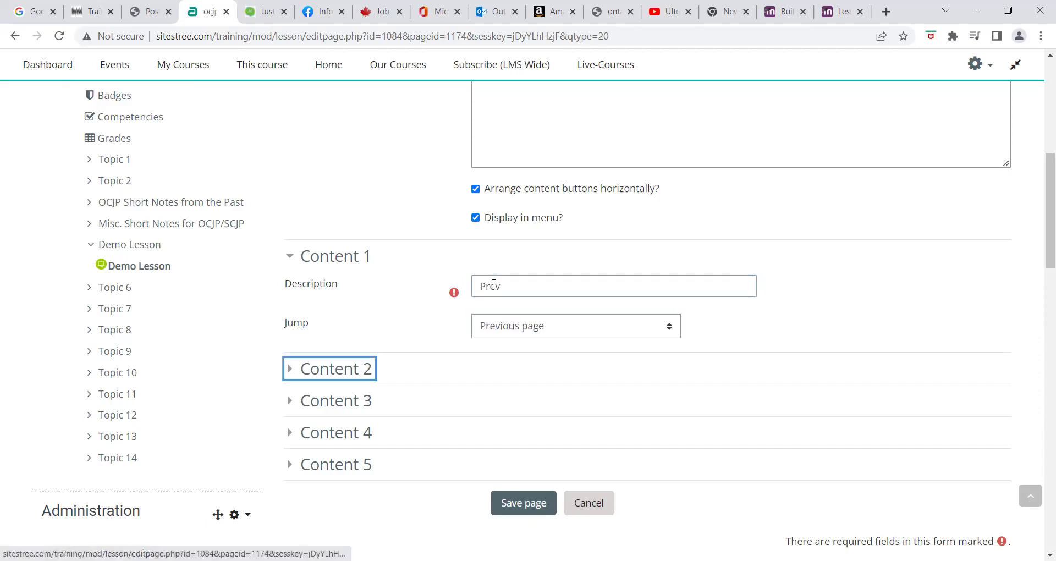
Describe Content 2 of the 3rd page as Next, keeping its Next page jump
left_click(363, 369)
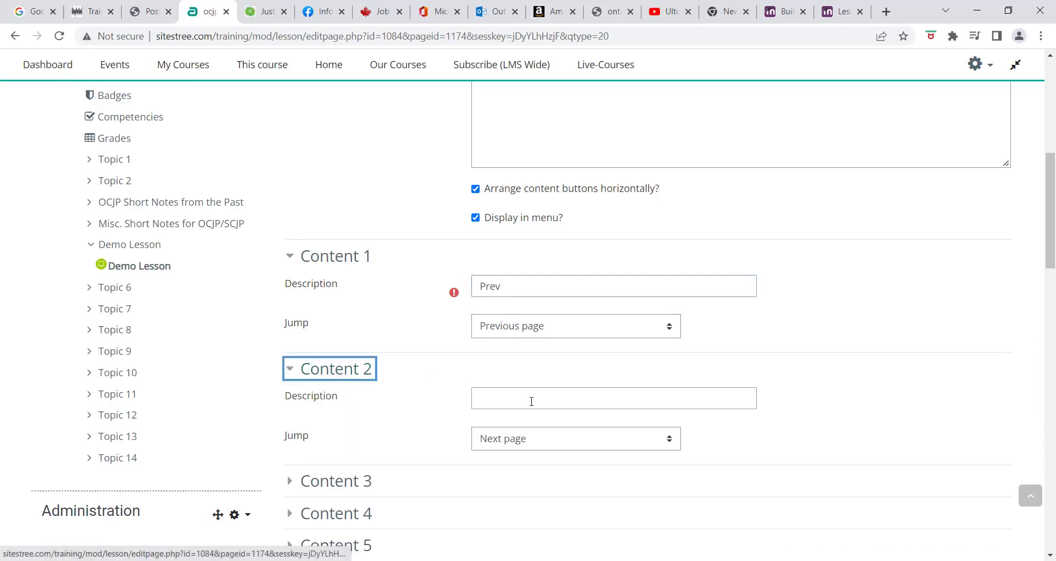
left_click(531, 401)
type("Next")
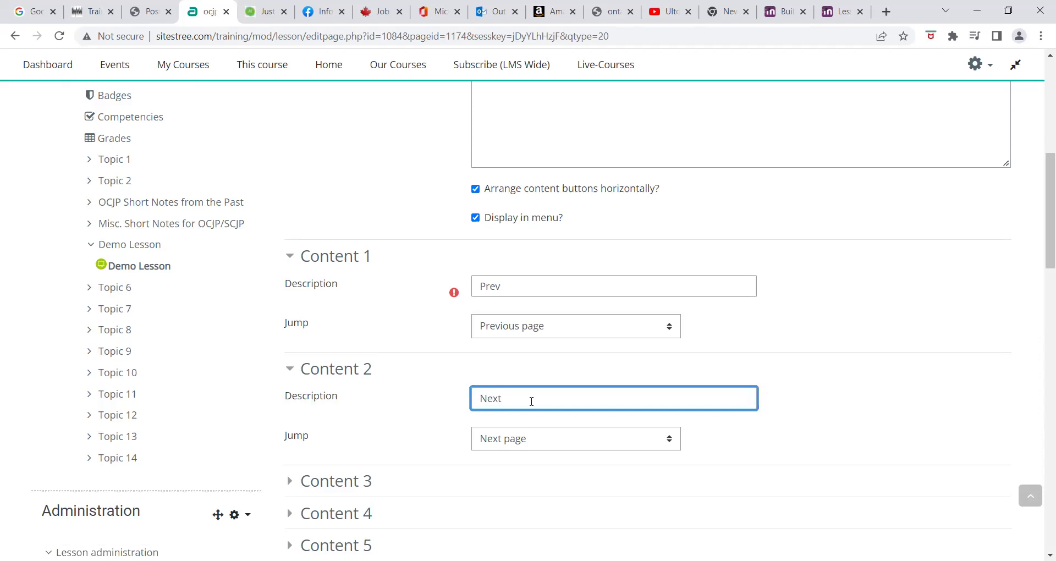
Describe Content 3 of the 3rd page as Last with a jump to This page, and save the page
scroll(440, 374, "down", 2)
left_click(355, 345)
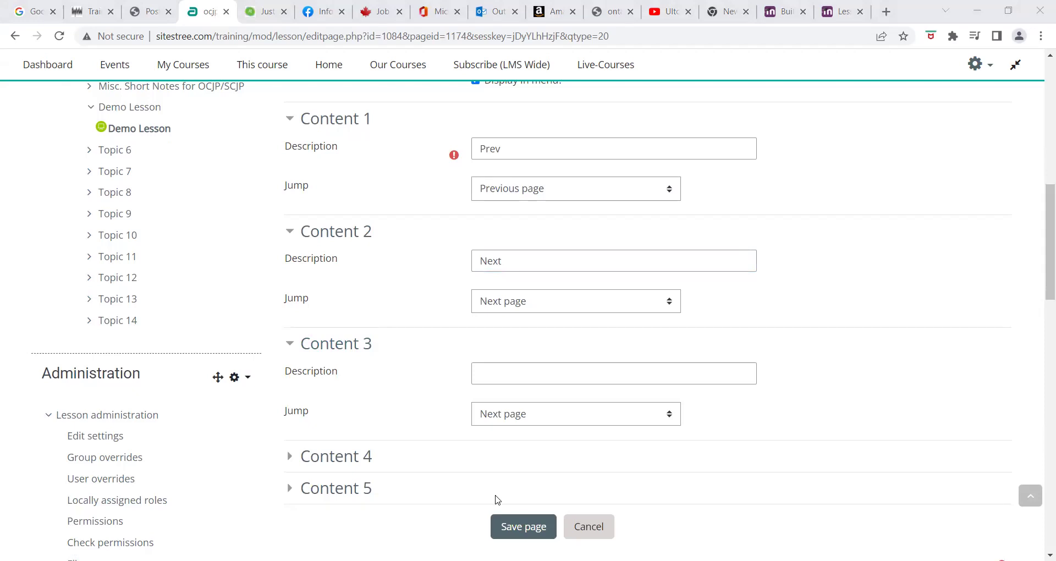
left_click(500, 369)
type("Last")
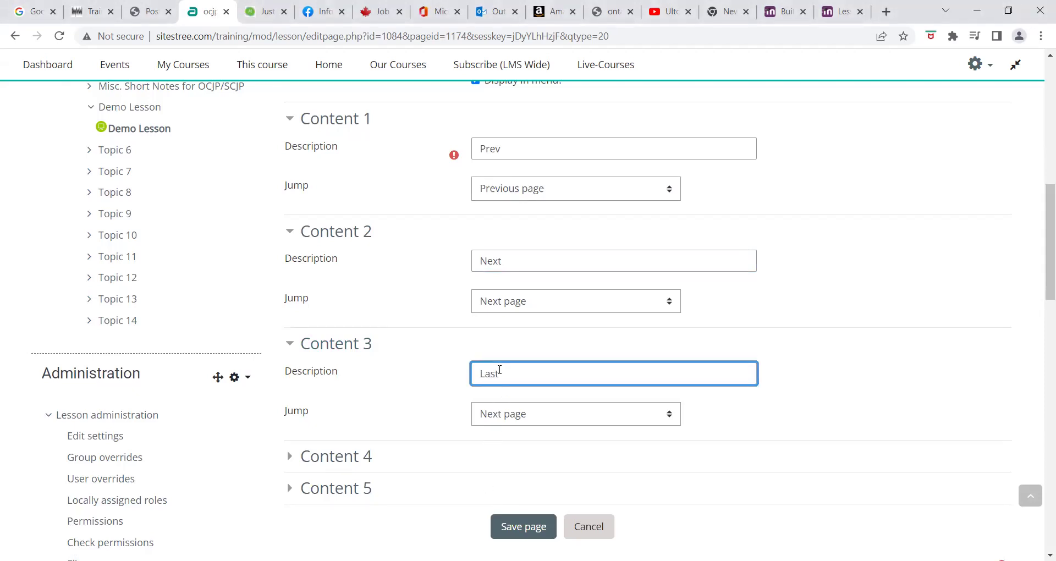
key("Tab")
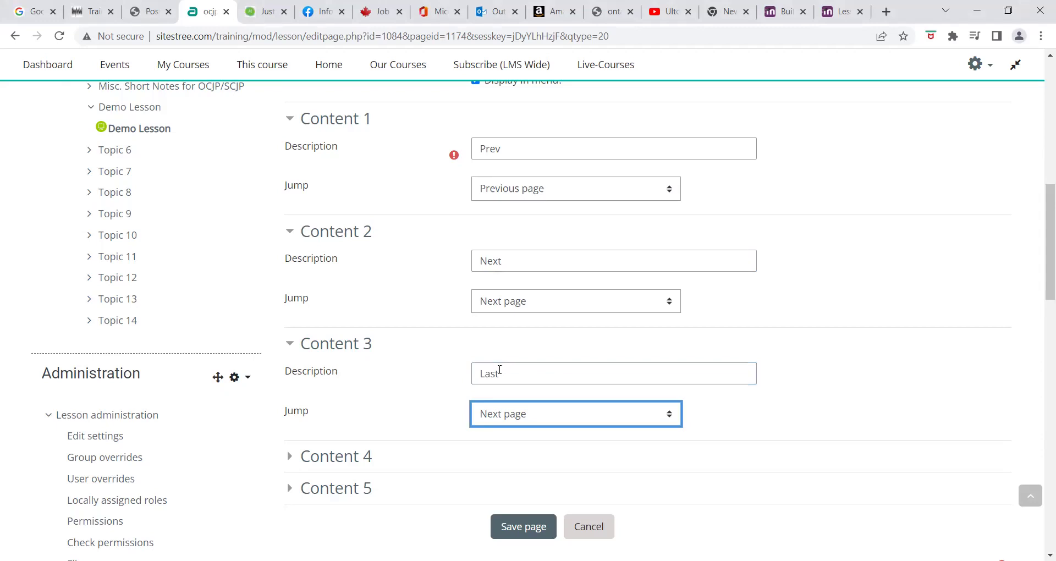
left_click(488, 413)
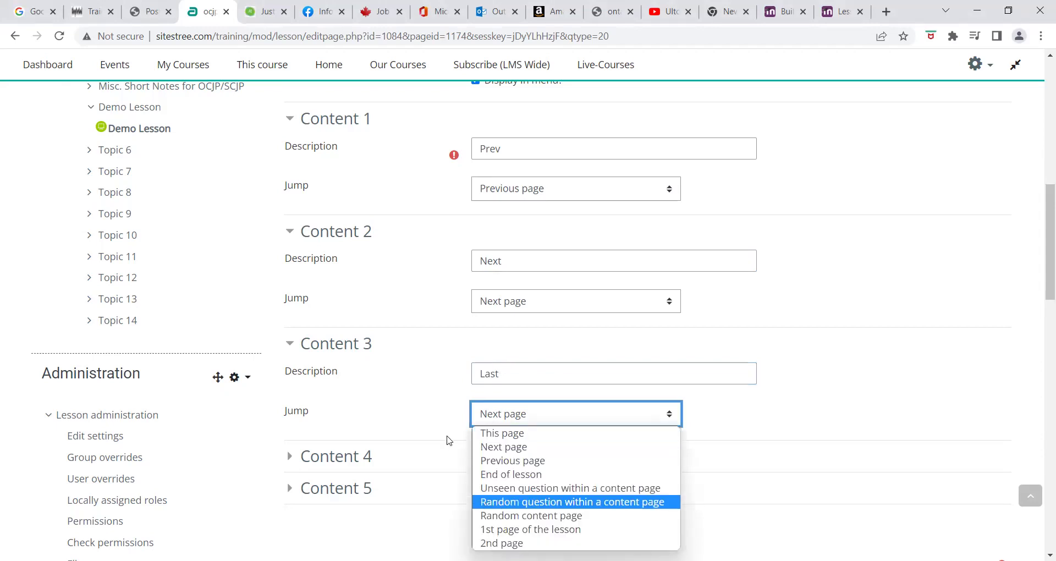
scroll(449, 440, "down", 2)
left_click(526, 280)
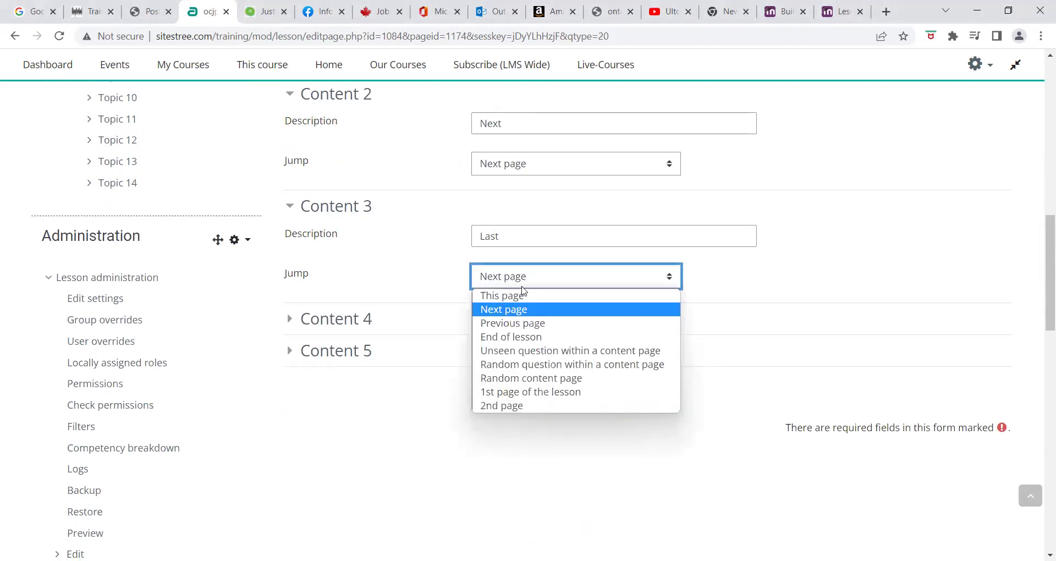
left_click(521, 297)
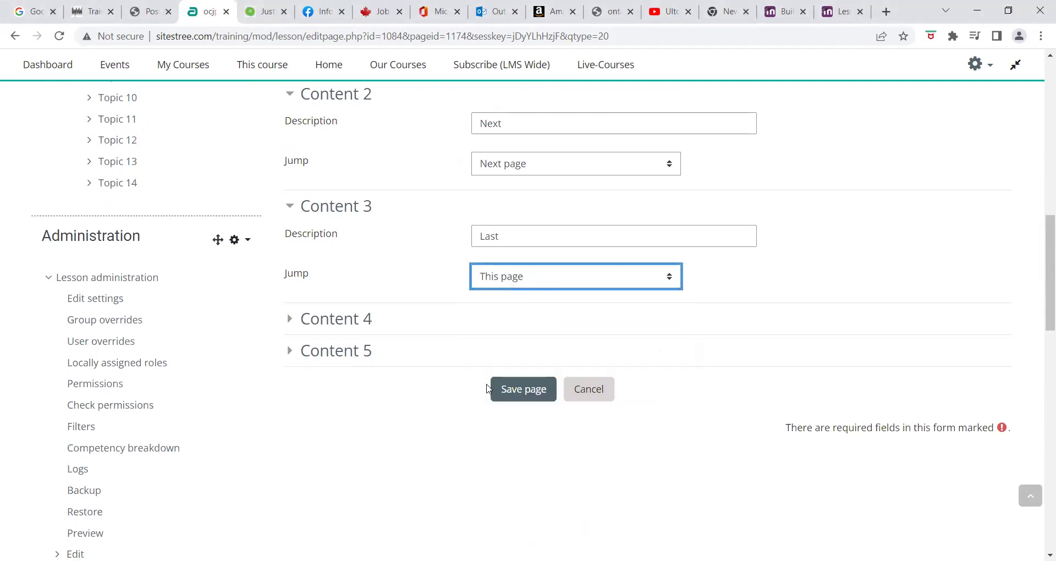
left_click(522, 388)
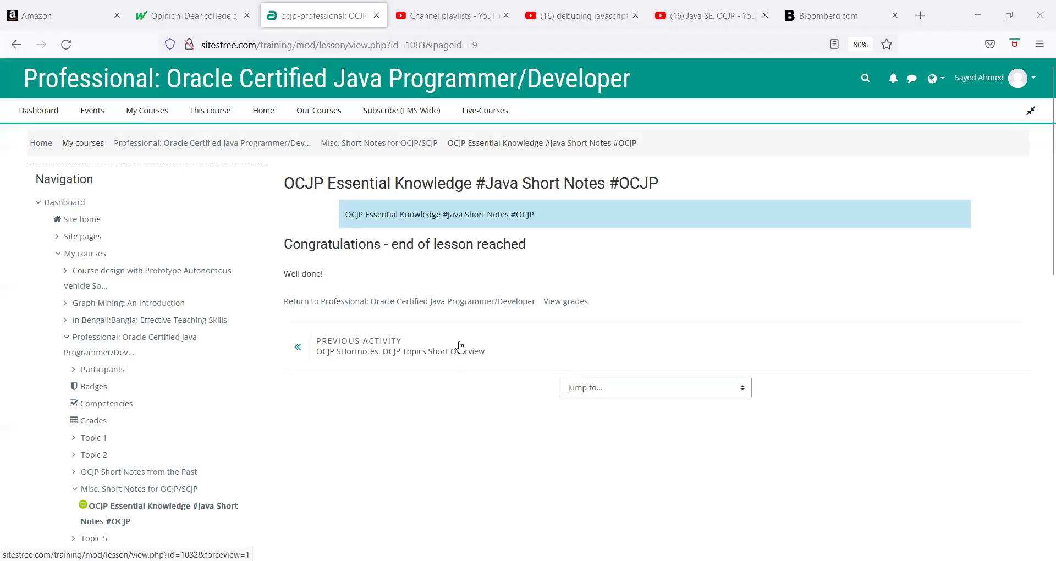
Switch to the student session in Firefox, open Demo Lesson from the OCJP course, and test Next on the first page and Last on the second
left_click(235, 144)
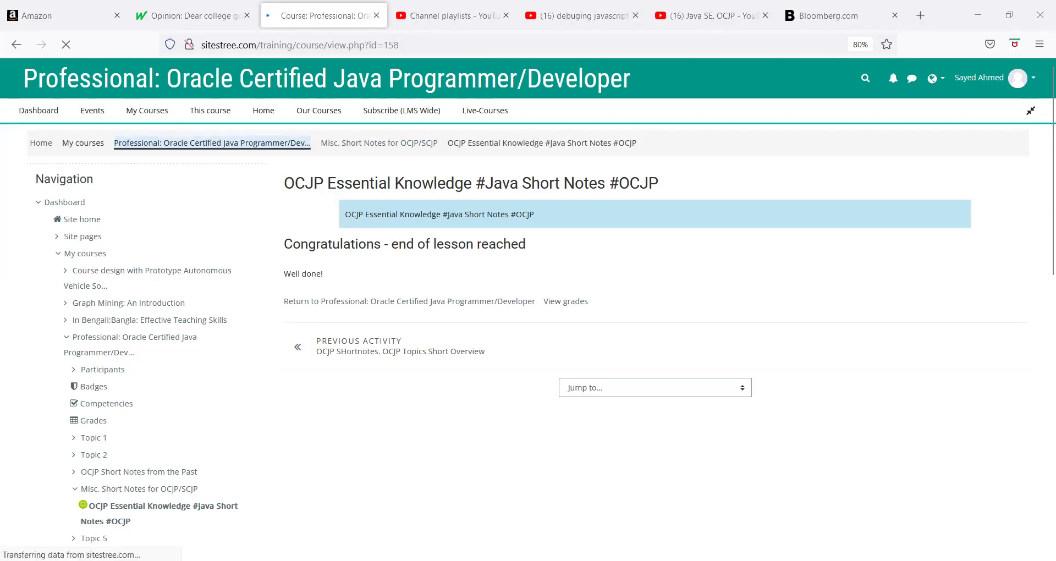
scroll(421, 385, "down", 2)
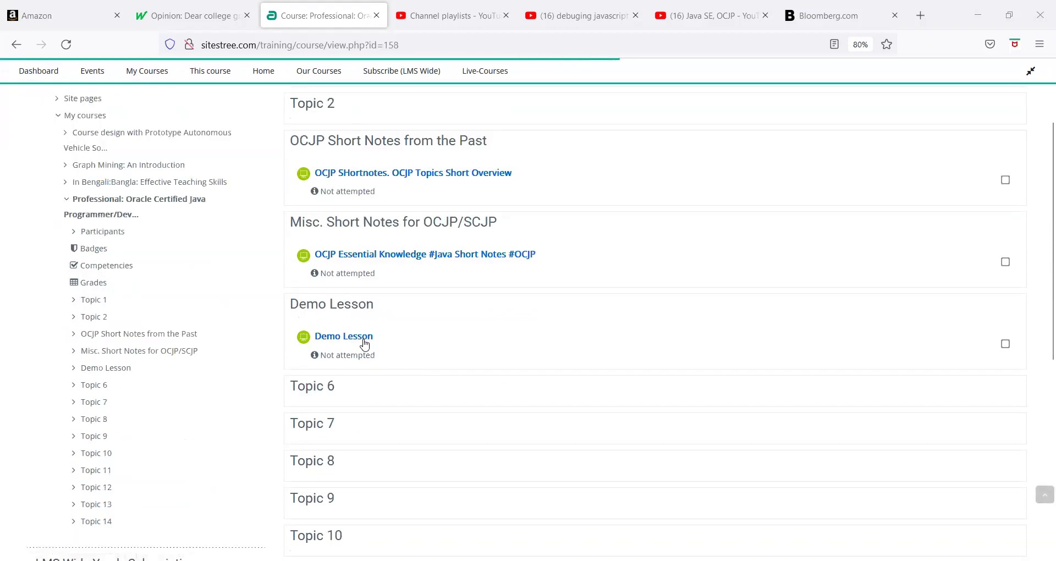
left_click(359, 339)
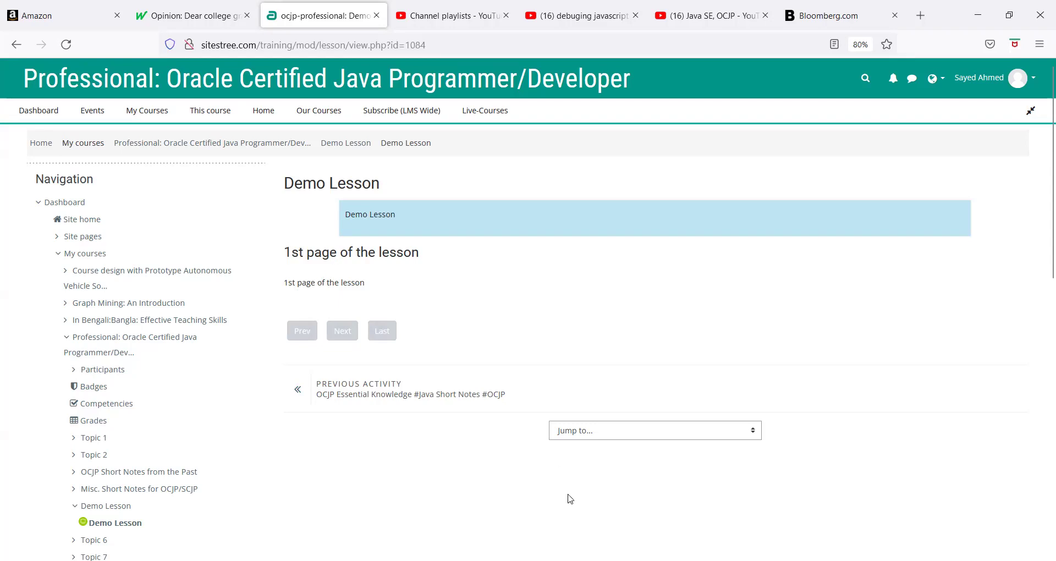
left_click(343, 331)
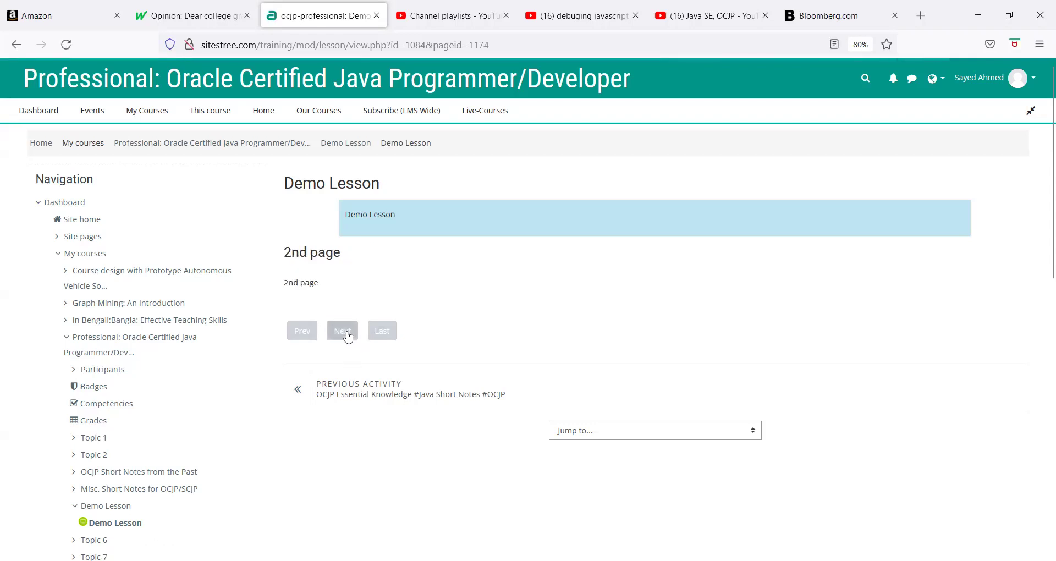
left_click(373, 332)
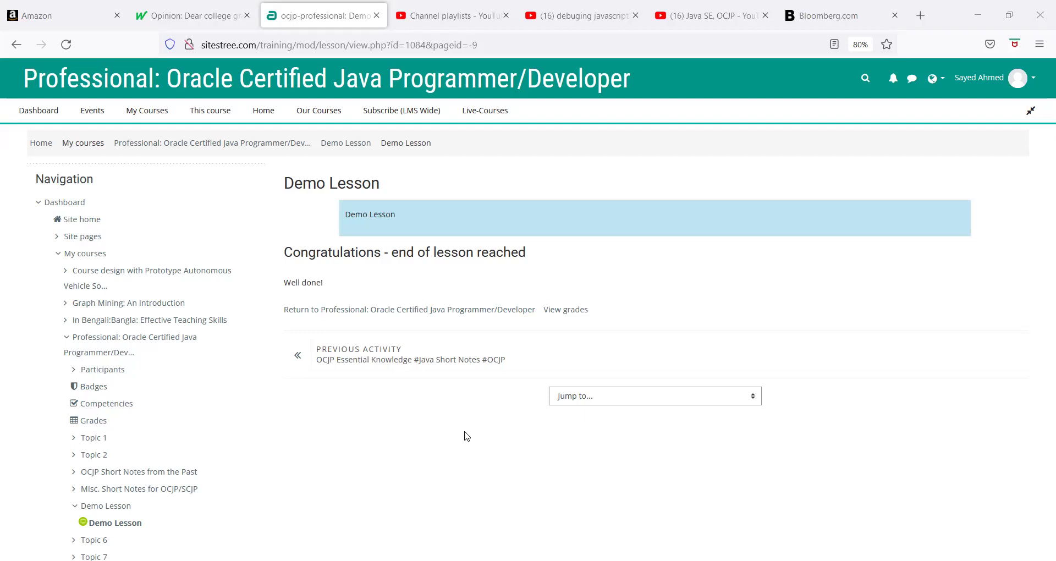
Go back from the end of the lesson to the 2nd page, advance to the 3rd and last page, and test its Next navigation
scroll(634, 271, "down", 3)
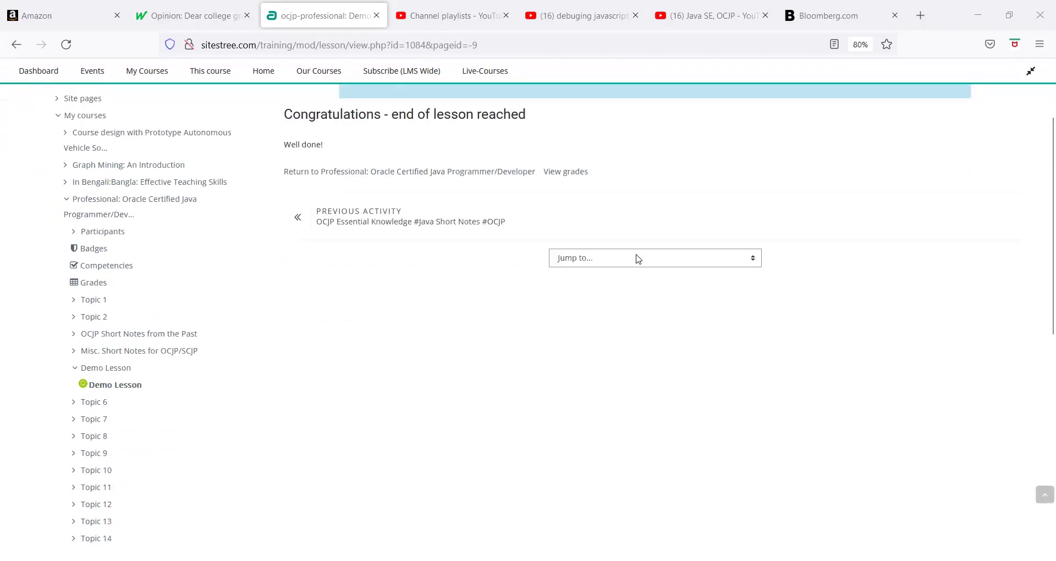
left_click(638, 259)
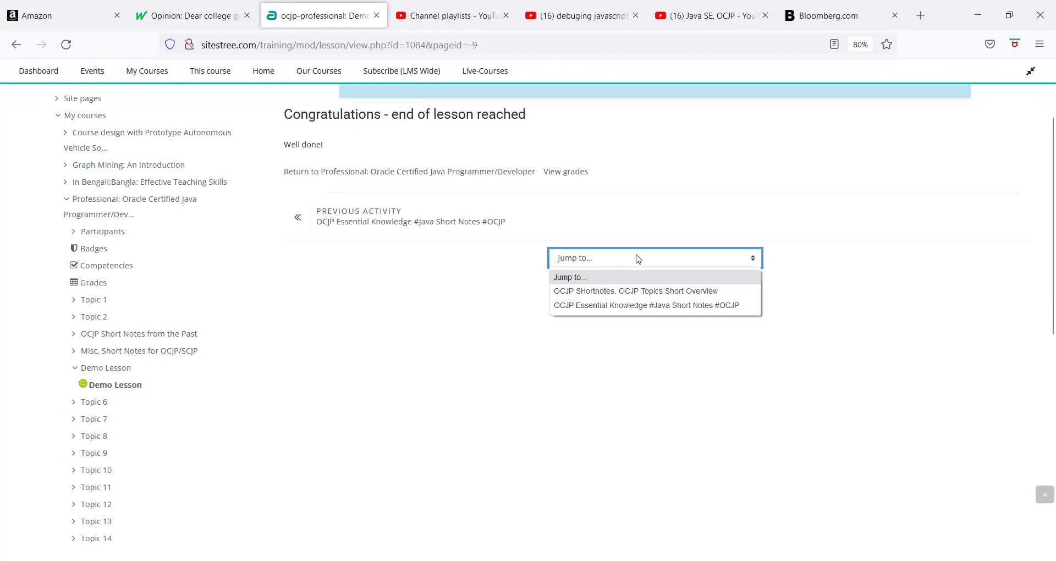
left_click(341, 331)
scroll(341, 330, "up", 3)
right_click(276, 229)
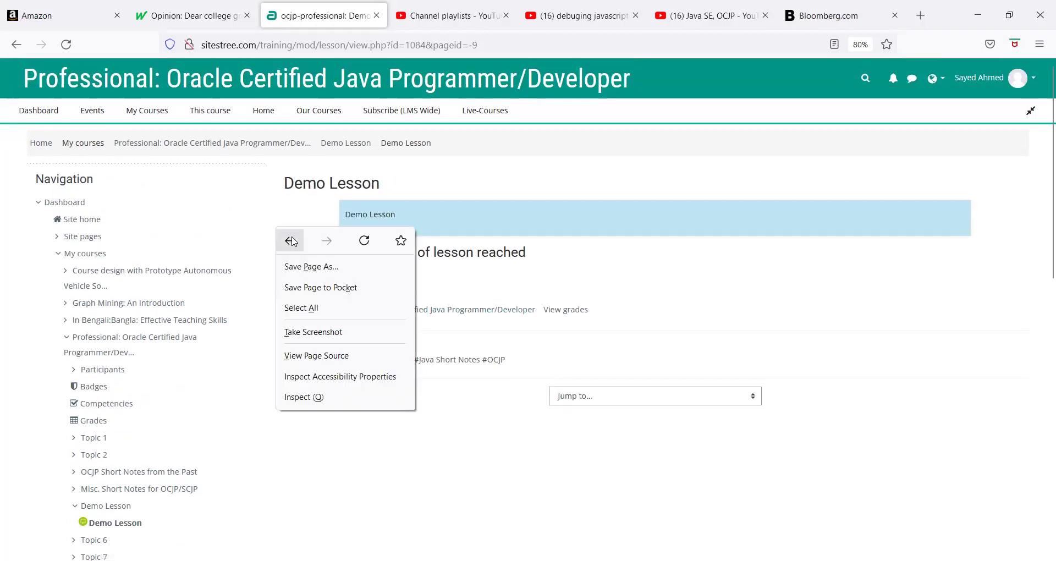
left_click(288, 240)
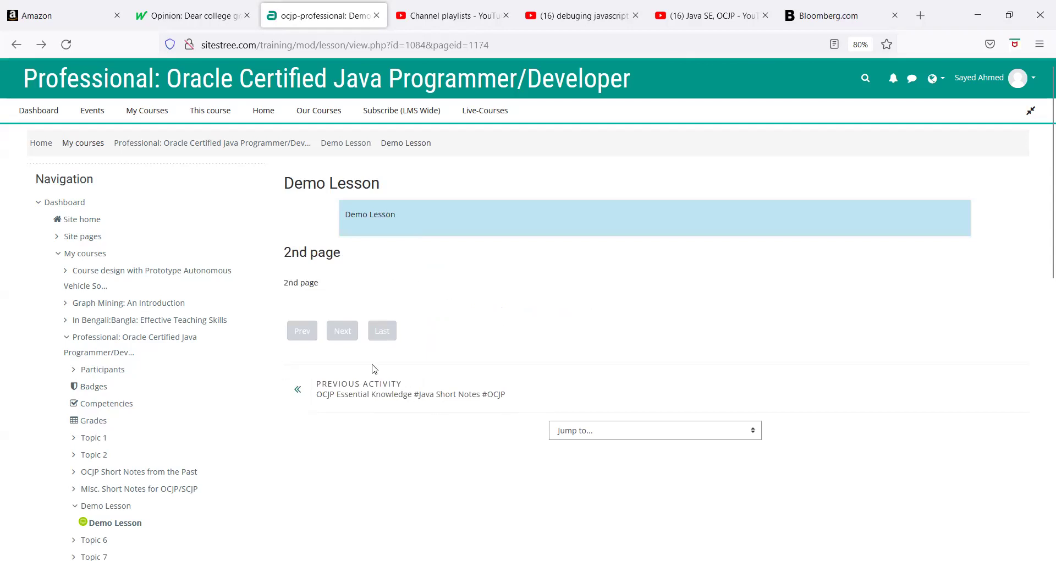
left_click(344, 332)
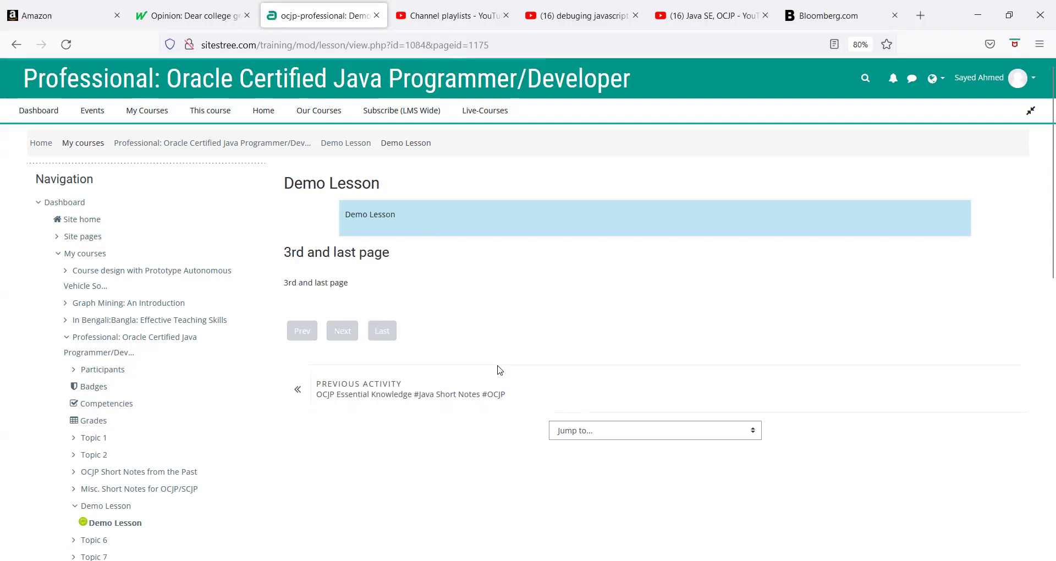
left_click(346, 334)
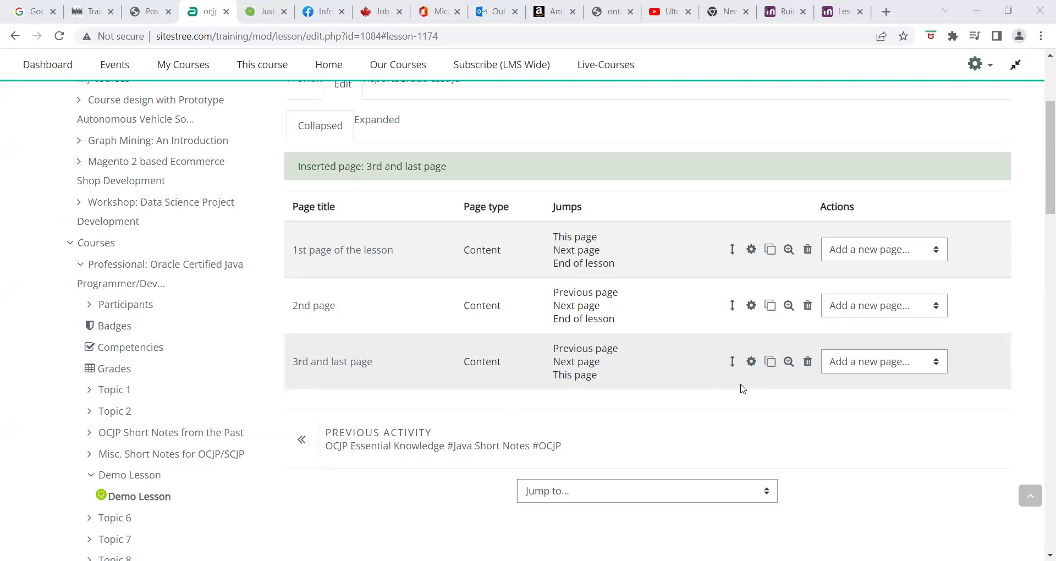
Switch to the admin session in Chrome, set the Content 2 jump of the 3rd and last page to This page, and save
left_click(752, 361)
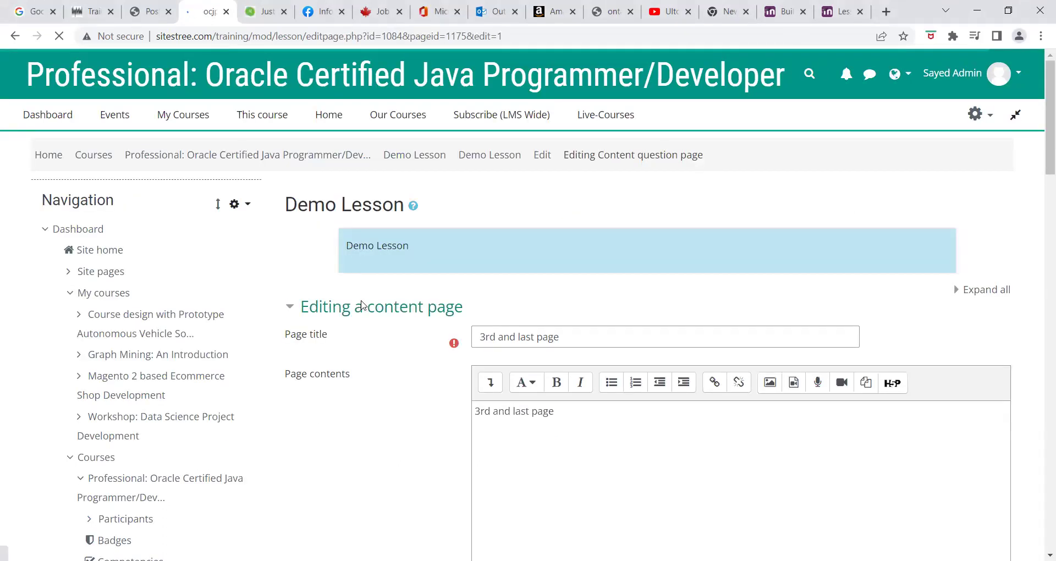
scroll(362, 304, "down", 10)
left_click(339, 236)
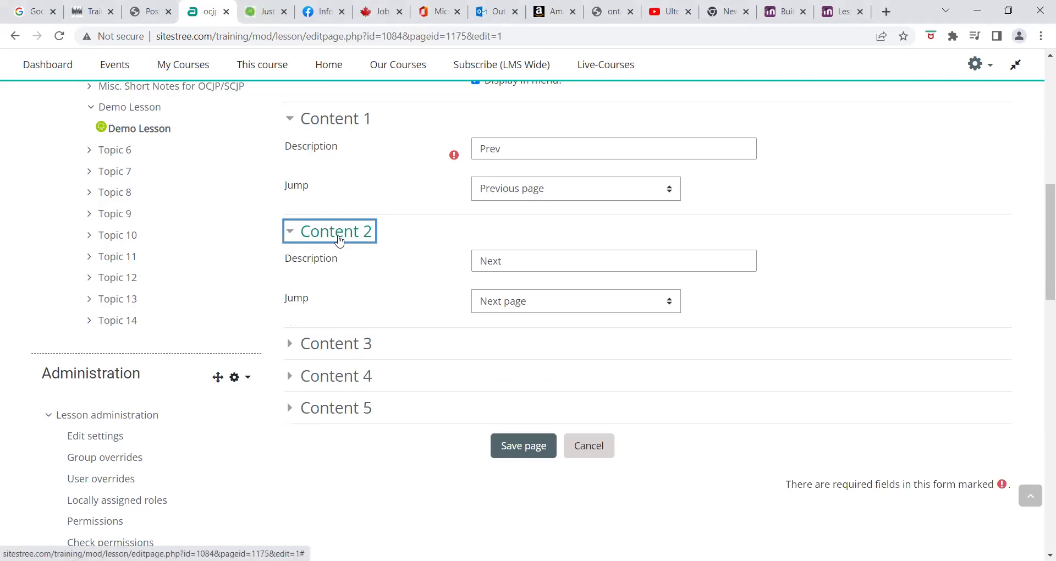
left_click(332, 344)
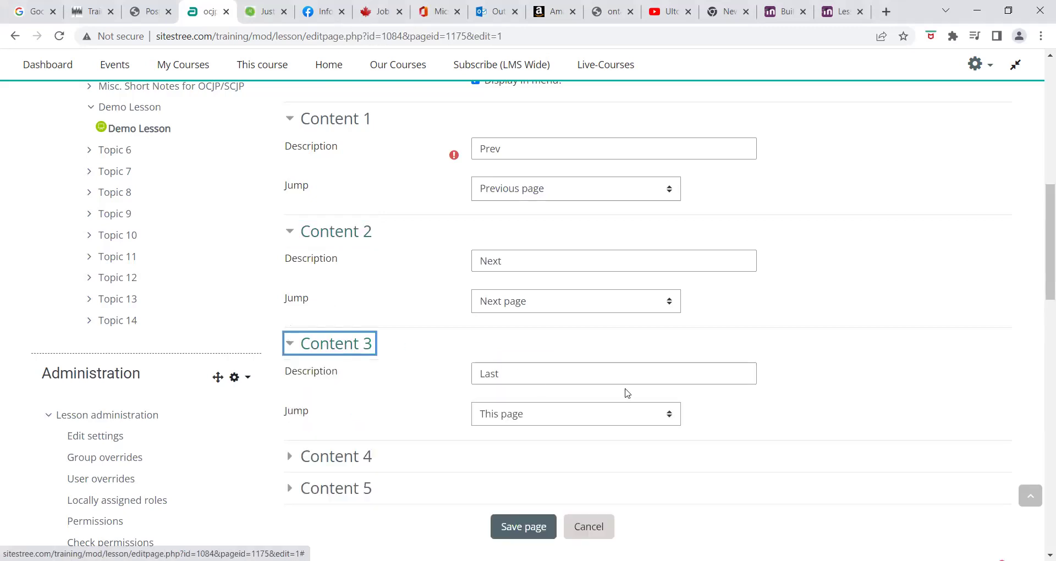
scroll(770, 330, "down", 1)
left_click(596, 233)
left_click(572, 250)
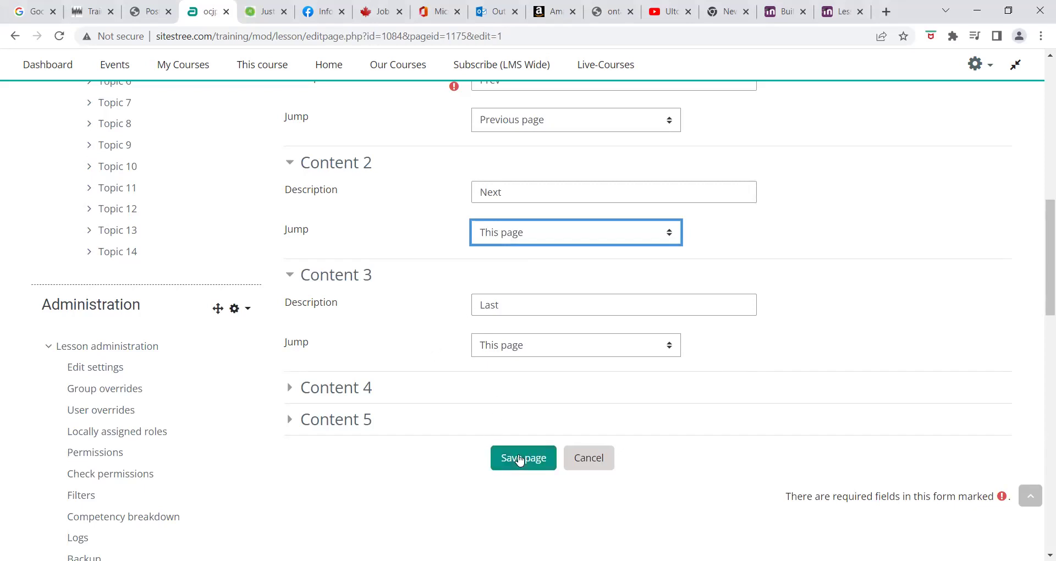
left_click(519, 460)
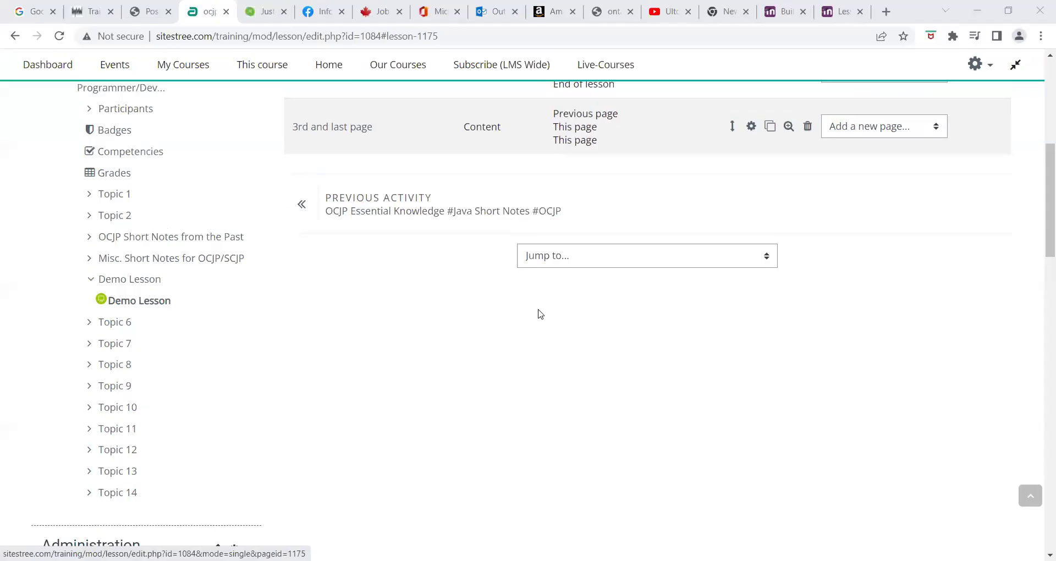
Review the lesson's page list with its jumps and return to the OCJP course page
scroll(537, 311, "up", 5)
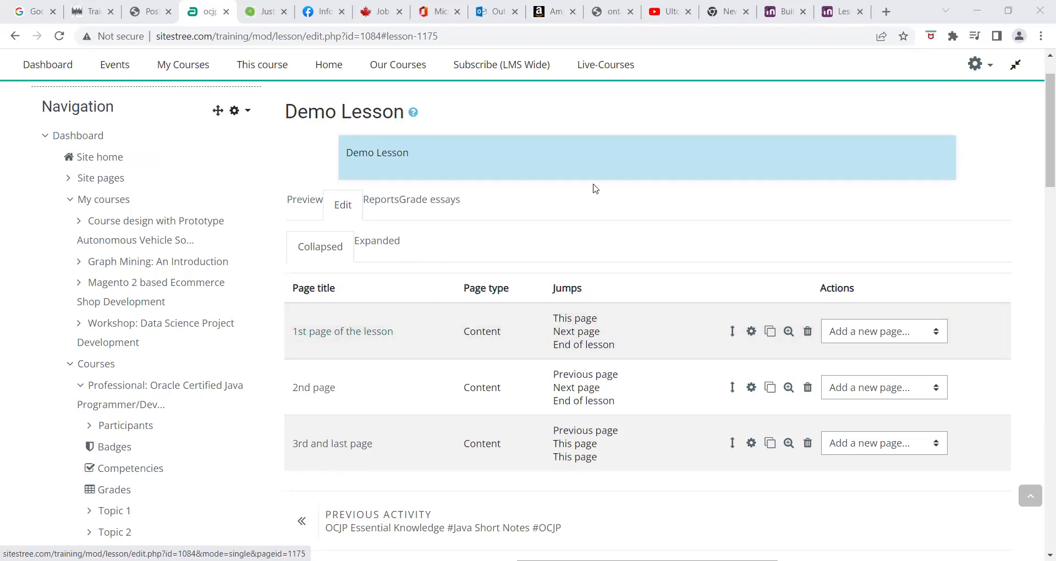
scroll(525, 257, "up", 2)
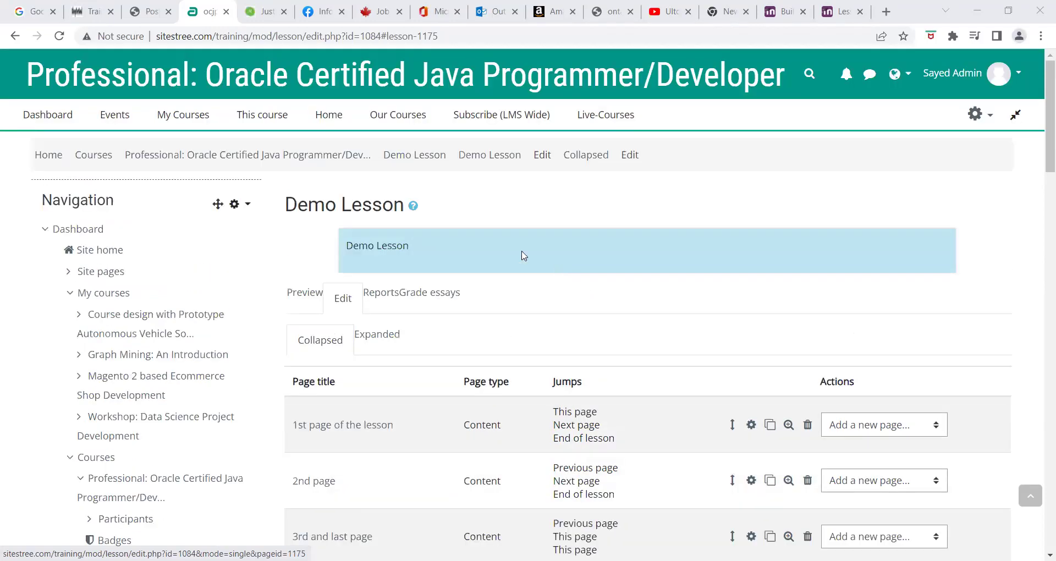
left_click(198, 157)
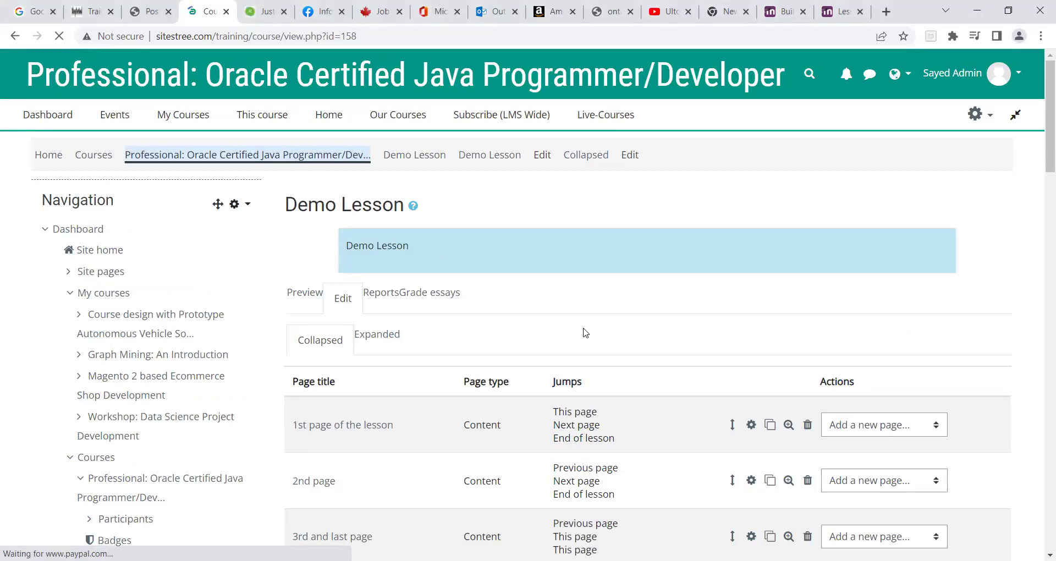
scroll(389, 311, "down", 1)
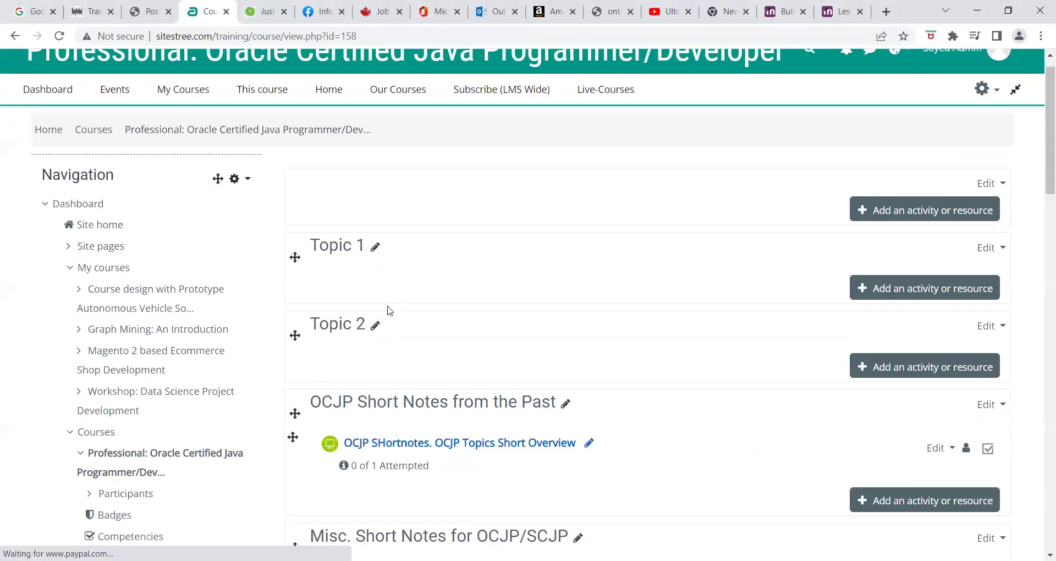
Rename the Demo Lesson section of the course to Sample OCJP Videos from the Past
scroll(427, 309, "down", 5)
left_click(427, 322)
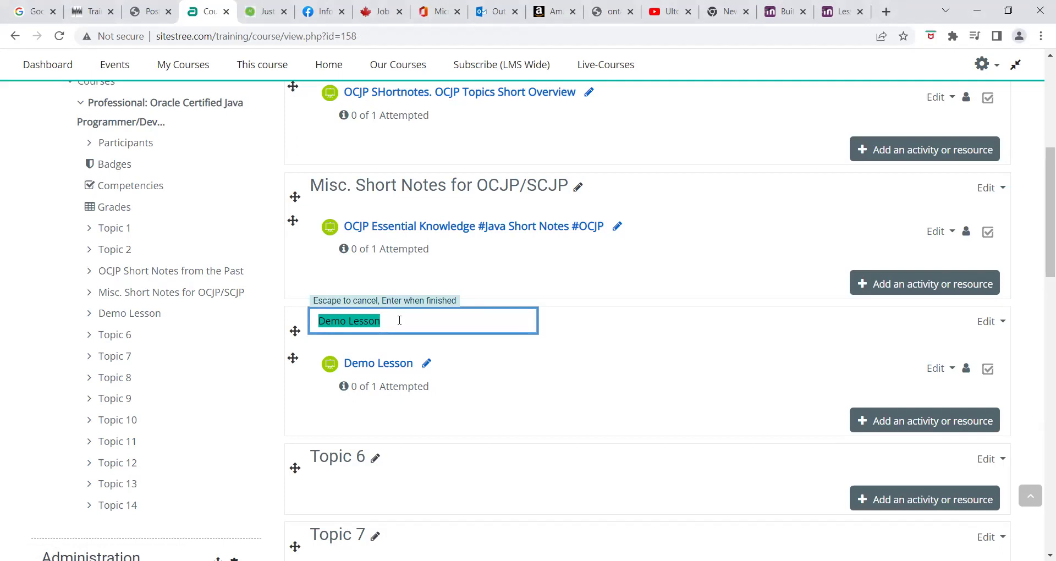
type("Sampl")
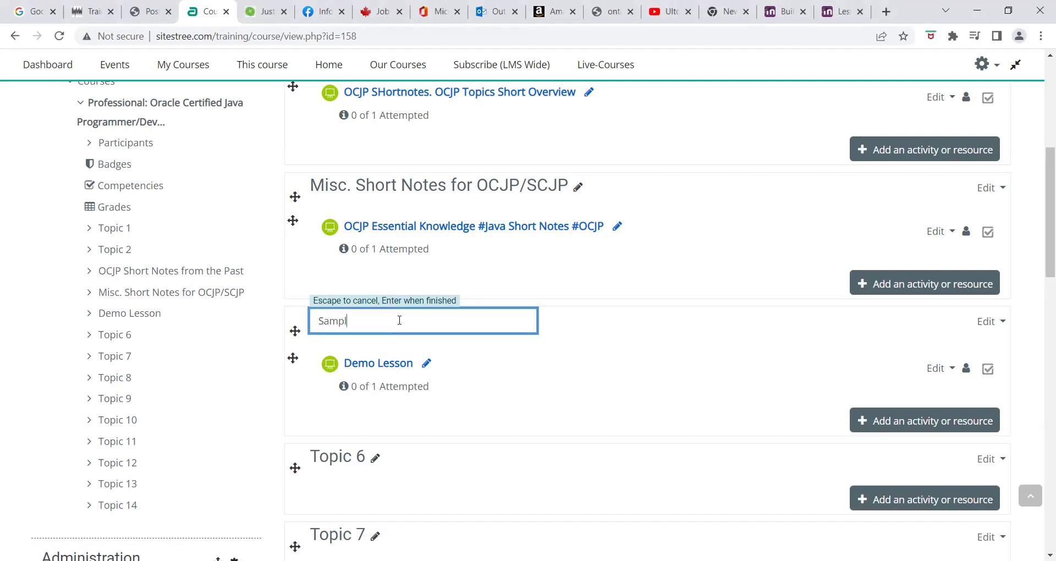
type("e OCJP Videos from the Past")
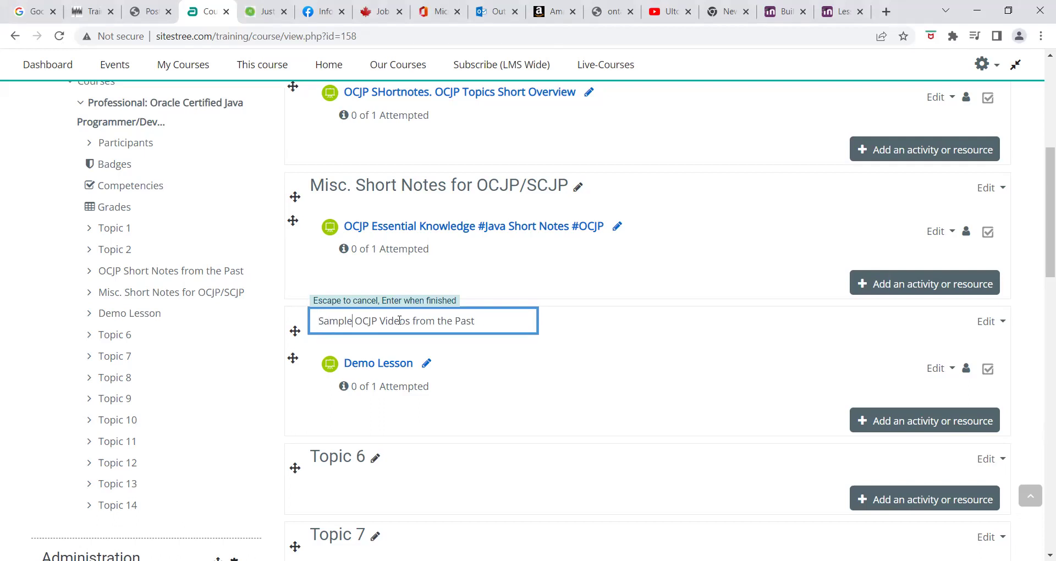
key("Return")
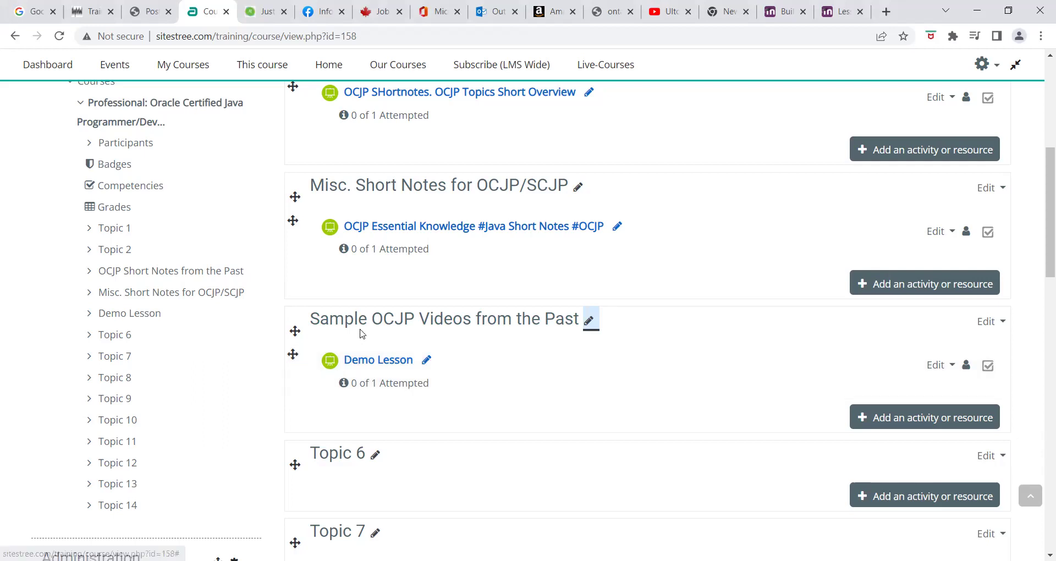
left_click(427, 360)
left_click(382, 361)
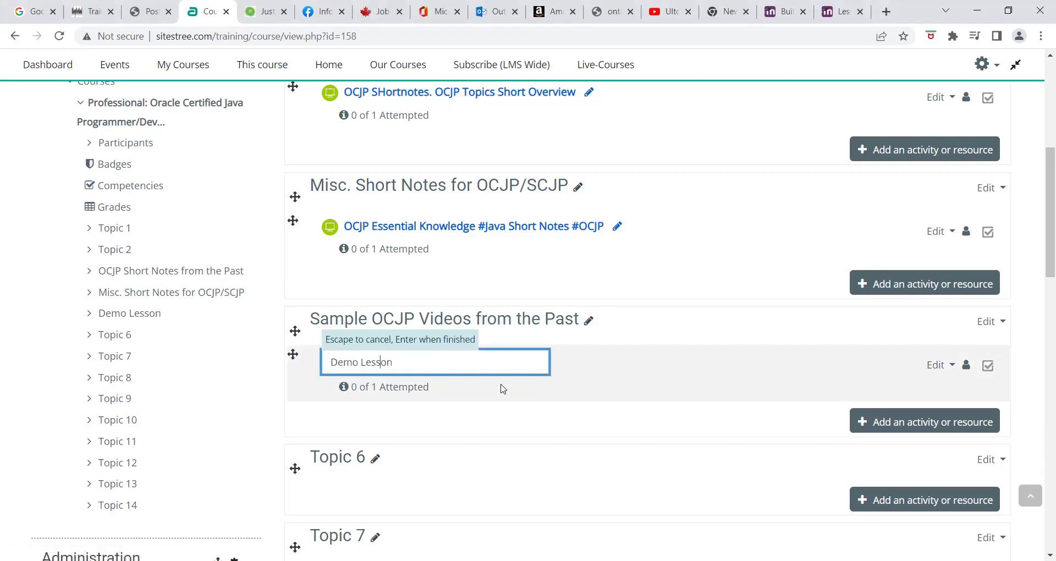
key("Home")
key("Return")
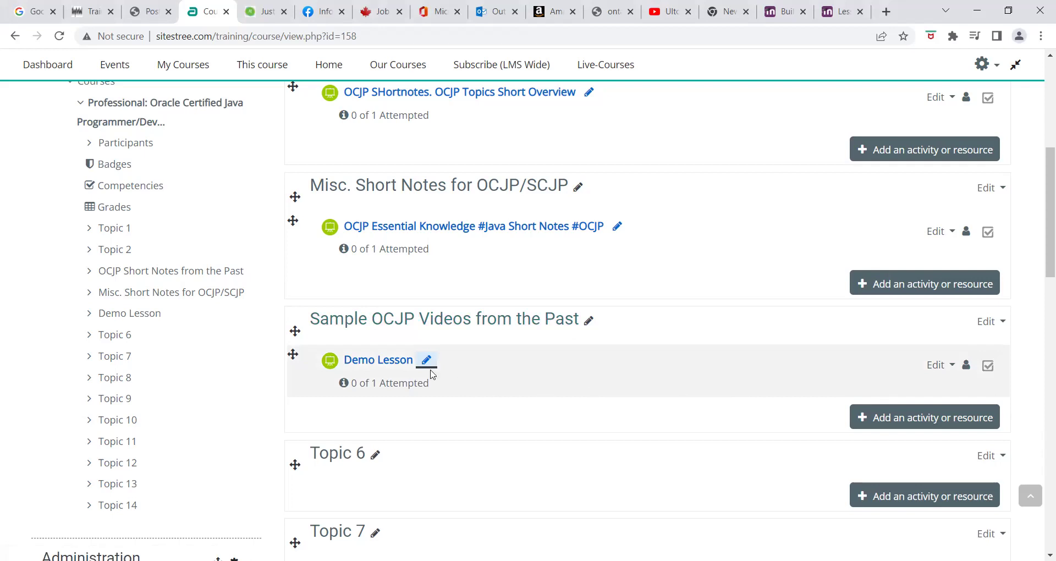
Delete the Demo Lesson activity from the Sample OCJP Videos from the Past section
left_click(957, 366)
left_click(942, 366)
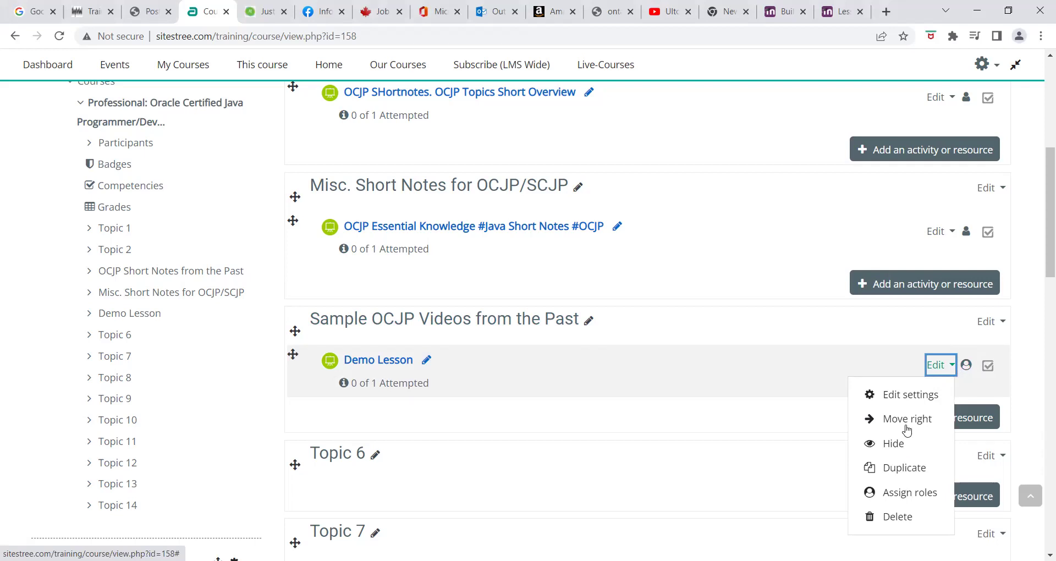
scroll(911, 416, "down", 1)
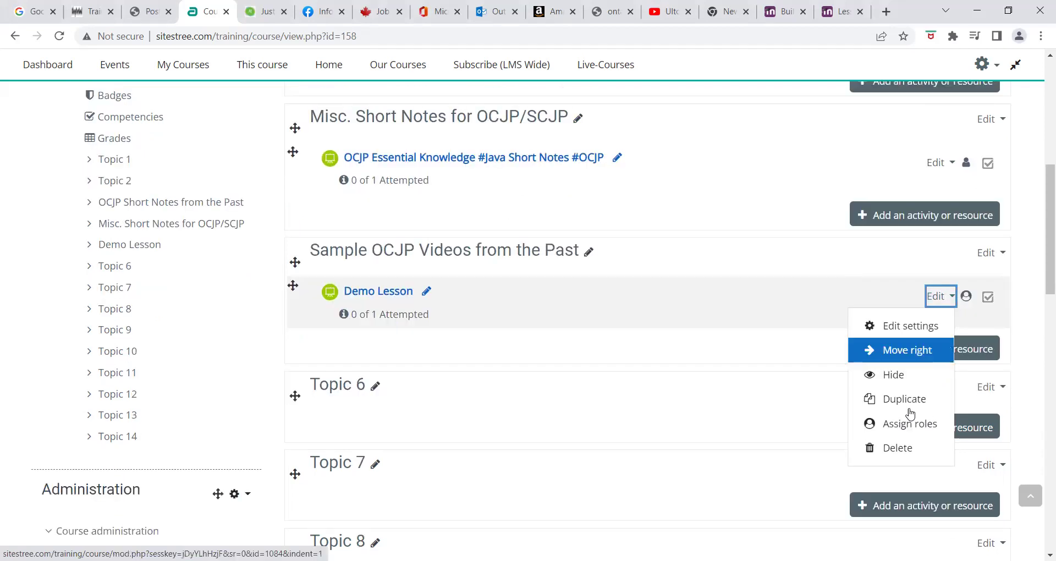
left_click(902, 448)
left_click(606, 166)
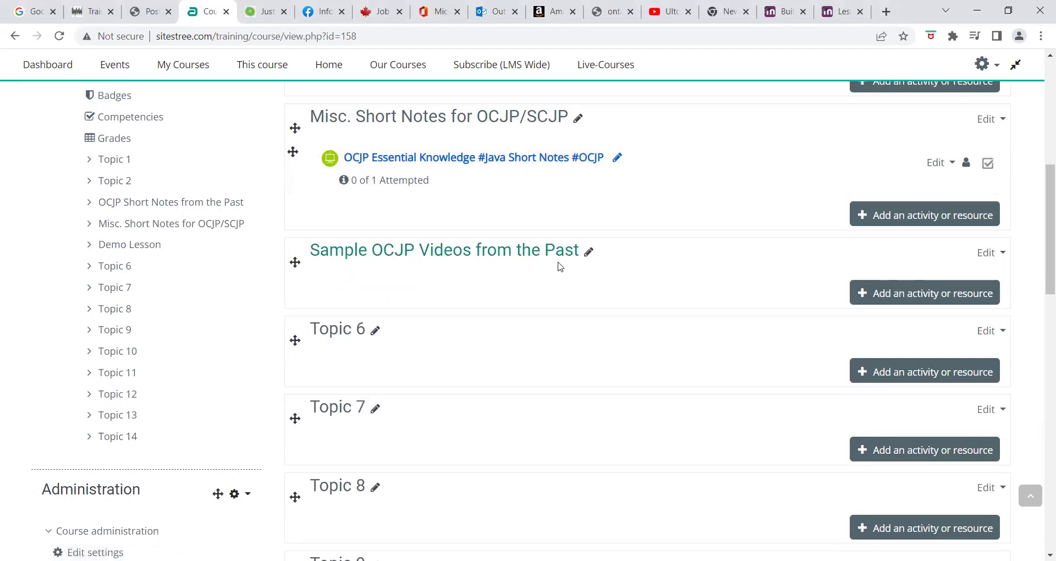
Add a URL resource to the Sample OCJP Videos from the Past section and name it Initial Java Training
left_click(898, 296)
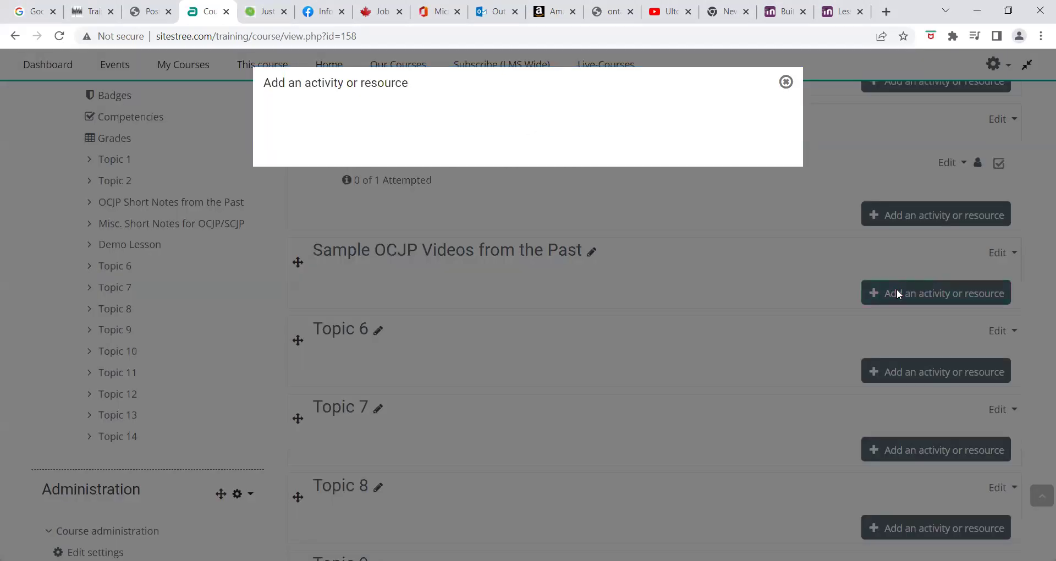
left_click(388, 132)
type("url")
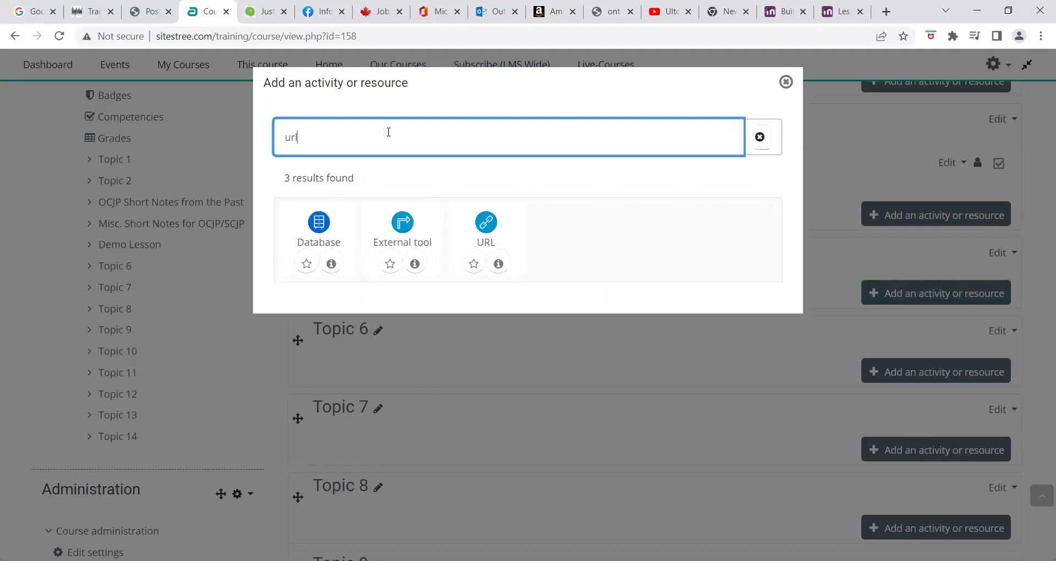
left_click(486, 222)
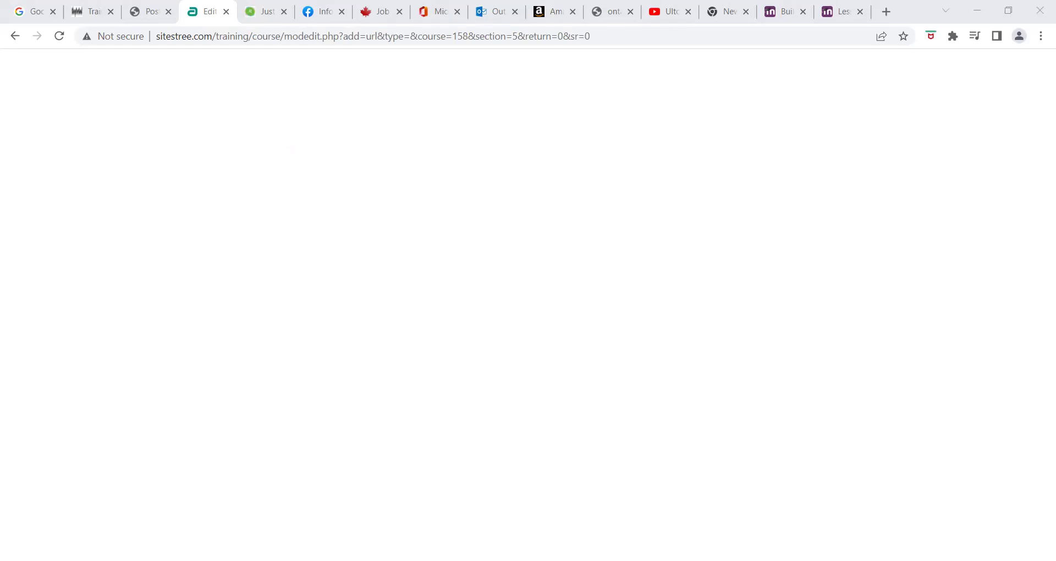
left_click(511, 279)
type("Initial Java Training")
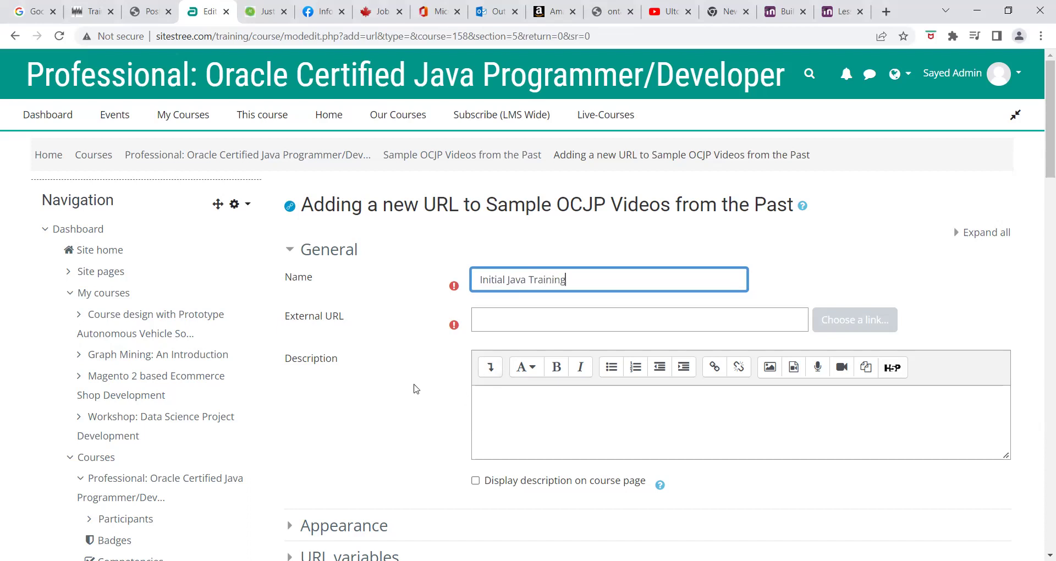
Replace the description's HTML source with the 824 by 515 YouTube iframe embed code for video GxbNiFrmlZk
scroll(415, 387, "down", 3)
left_click(491, 198)
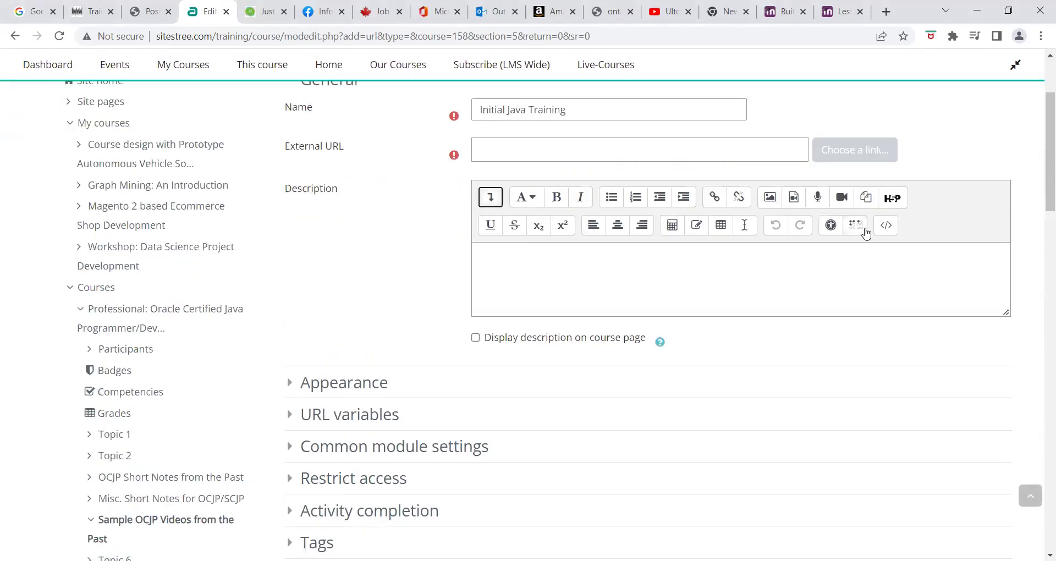
left_click(886, 225)
key("ctrl+a")
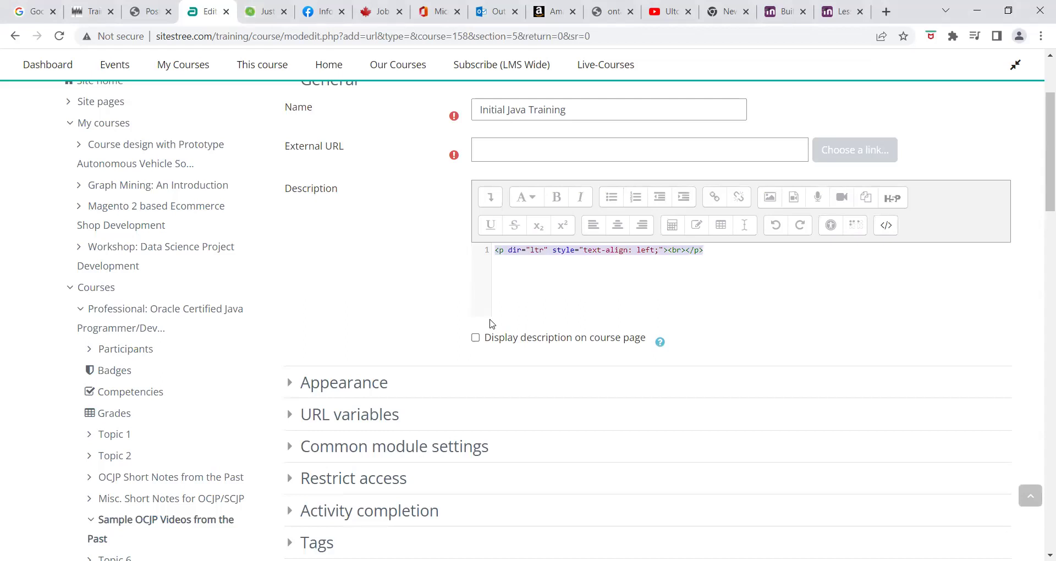
type("<iframe width=\"824\" height=\"515\" src=\"https://www.youtube.com/embed/GxbNiFrmlZk?list=PLUA7SYgJYDFrKO3GnLeQO7E11FGG0KThc\" title=\"YouTube video player\" frameborder=\"0\" allow=\"accelerometer; autoplay; clipboard-write; encrypted-media; gyroscope; picture-in-picture\" allowfullscreen></iframe>")
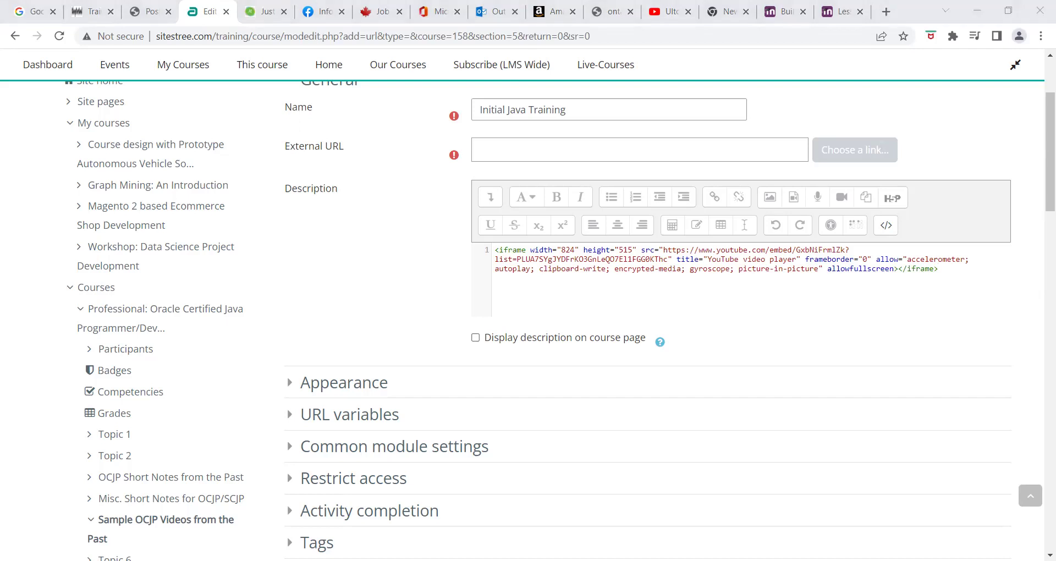
Open the YouTube watch link for video GxbNiFrmlZk in a new tab to check that it plays there
left_click(886, 12)
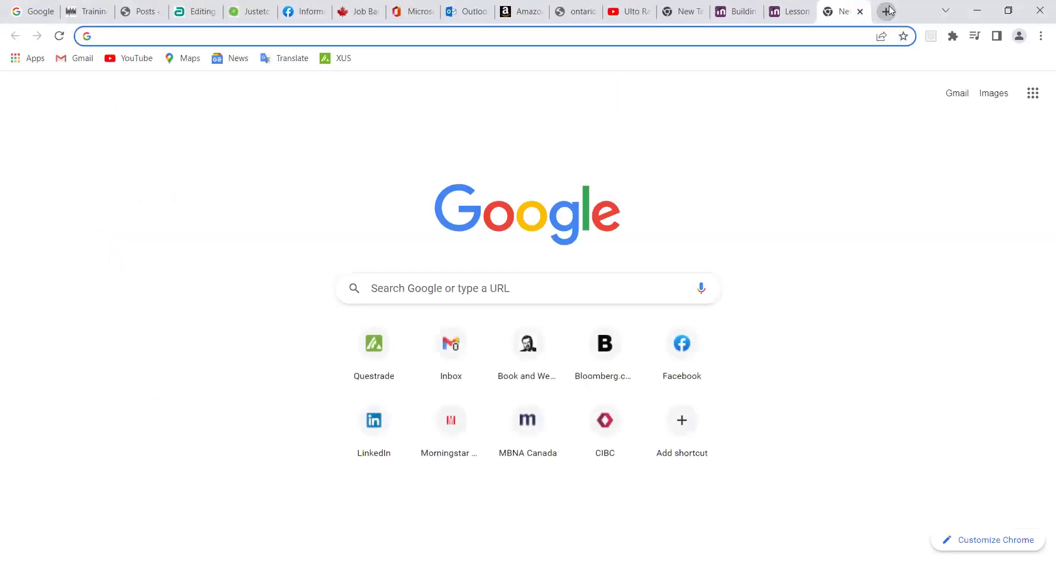
type("https://www.youtube.com/watch?v=GxbNiFrmlZk&list=PLUA7SYgJYDFrKO3GnLeQO7El1FGG0KThc&index=2")
key("Return")
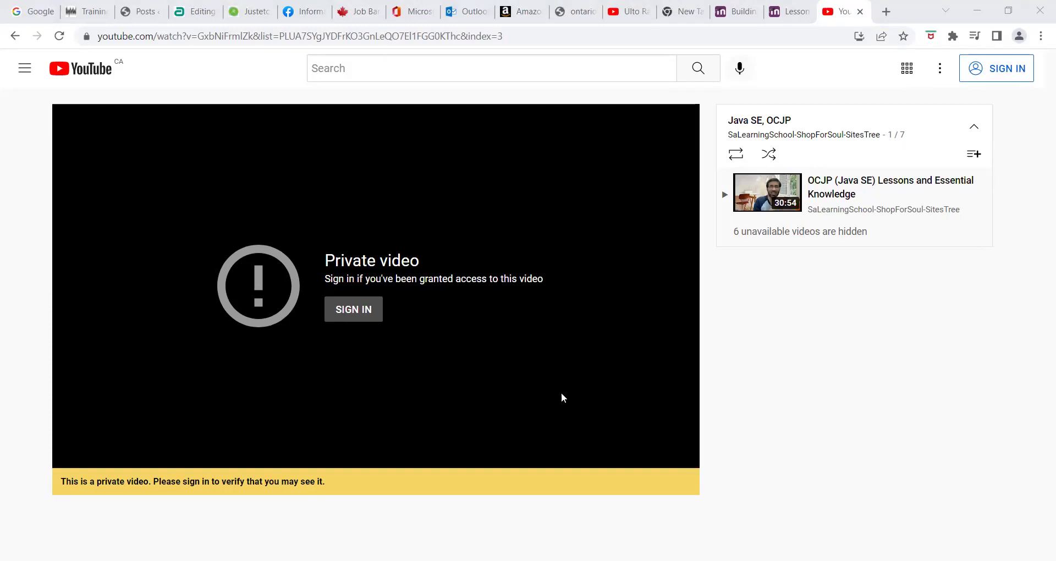
right_click(554, 308)
left_click(424, 350)
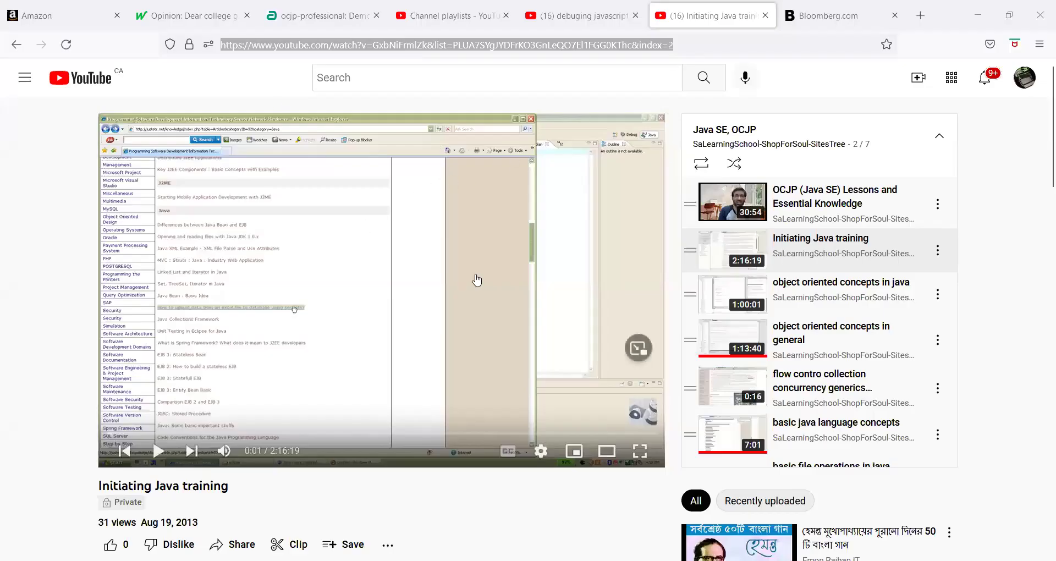
Switch to Firefox and copy the embed code of the Initiating Java training video
right_click(474, 278)
left_click(435, 310)
right_click(377, 294)
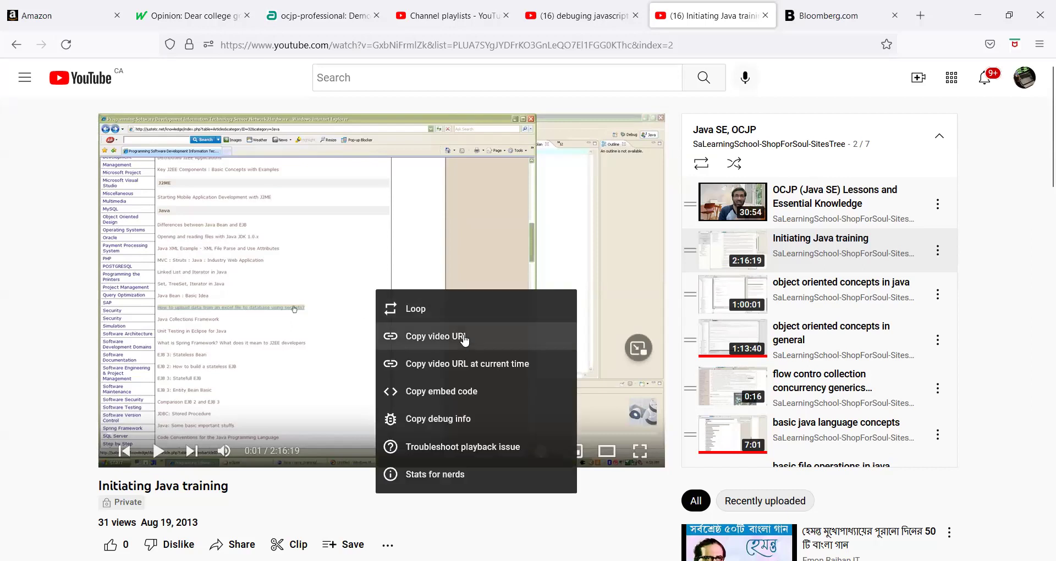
left_click(457, 391)
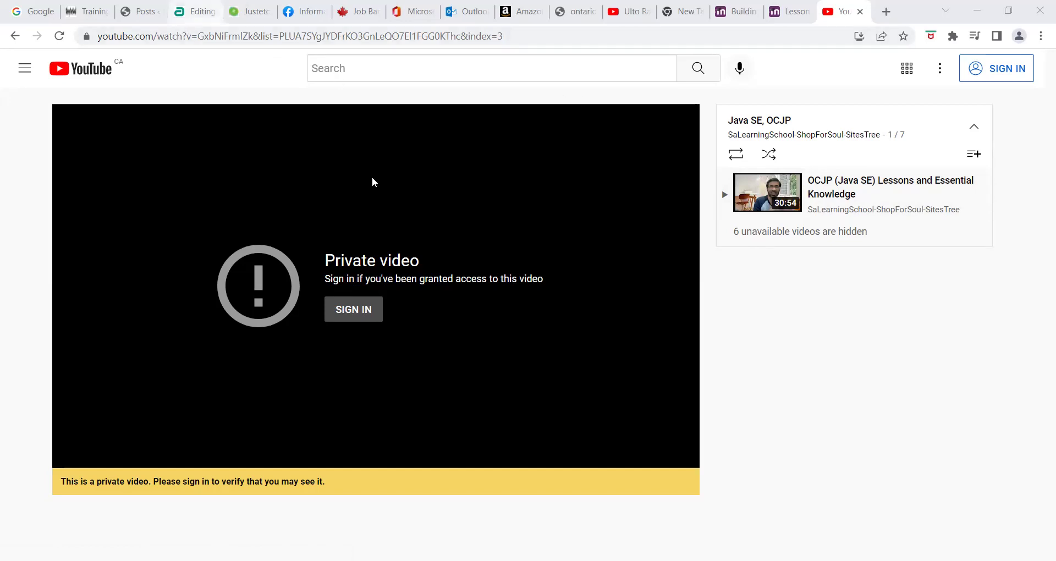
Switch back to the URL resource form in Chrome and set the description iframe's width and height to 50
key("ctrl+4")
key("ctrl+a")
left_click(957, 275)
double_click(563, 251)
type("50")
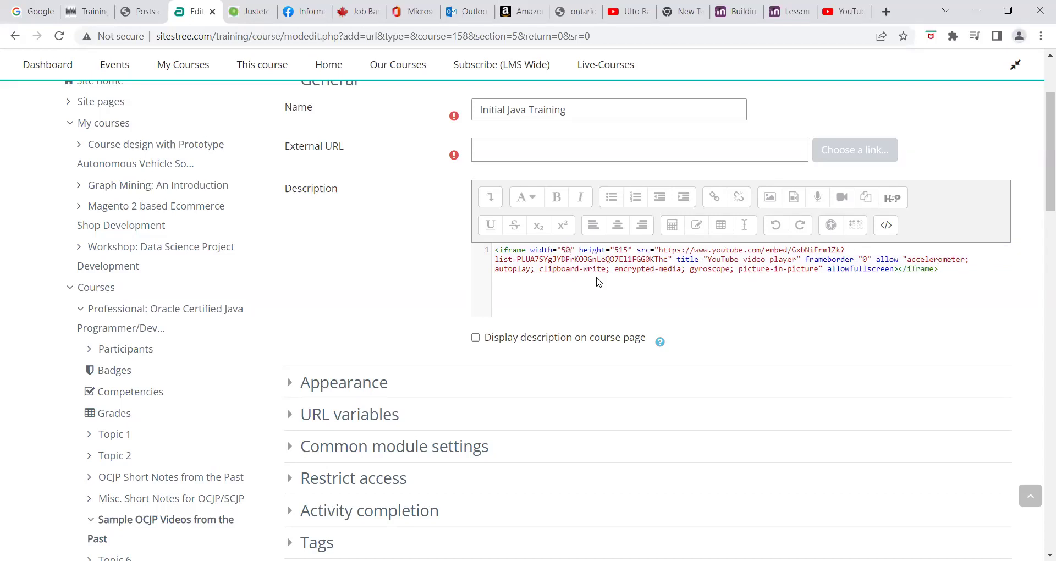
double_click(621, 250)
type("50")
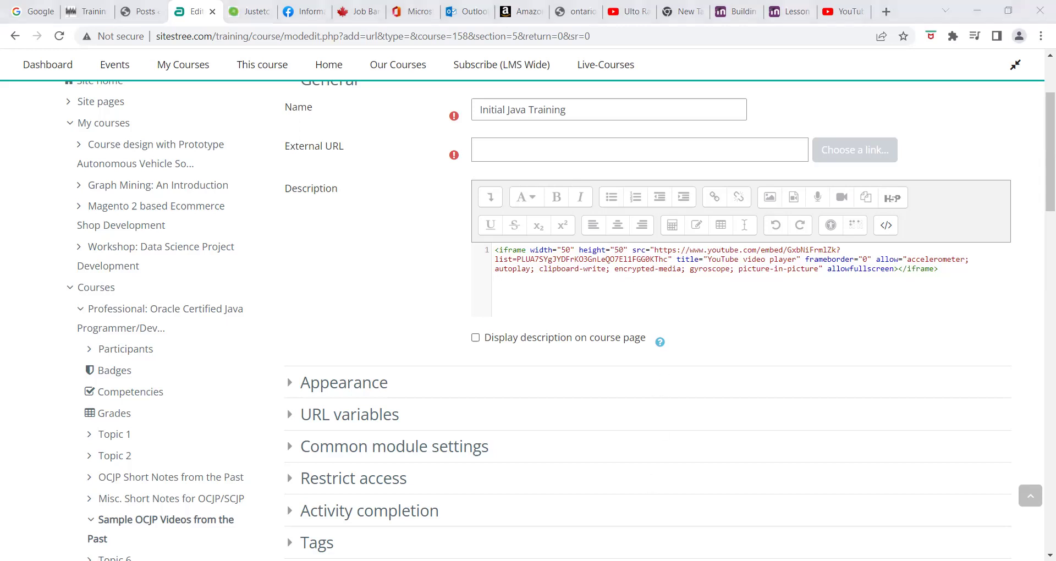
left_click(514, 154)
key("ctrl+v")
key("Home")
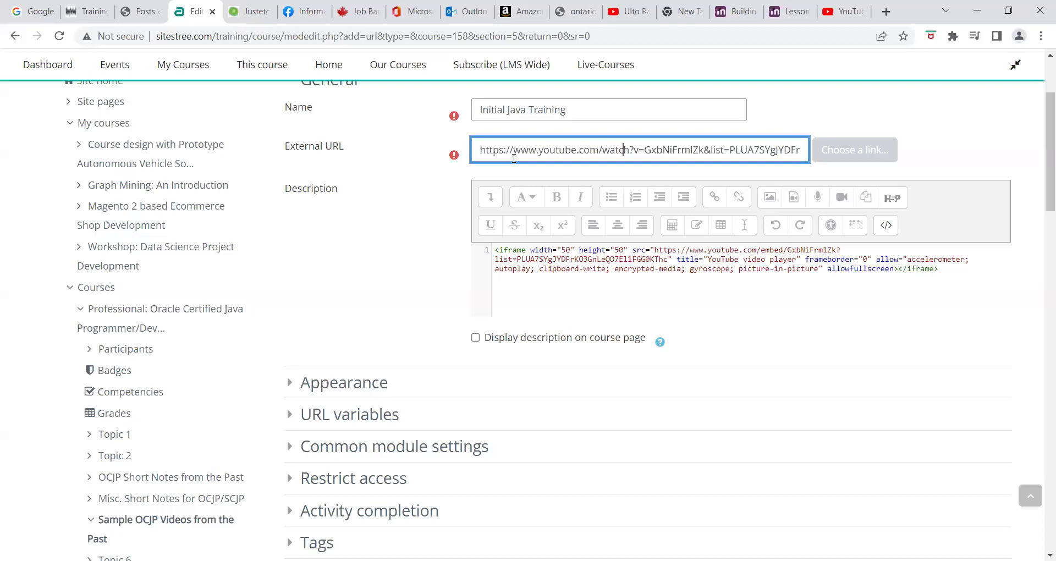
key("shift+End")
key("BackSpace")
left_click(818, 270)
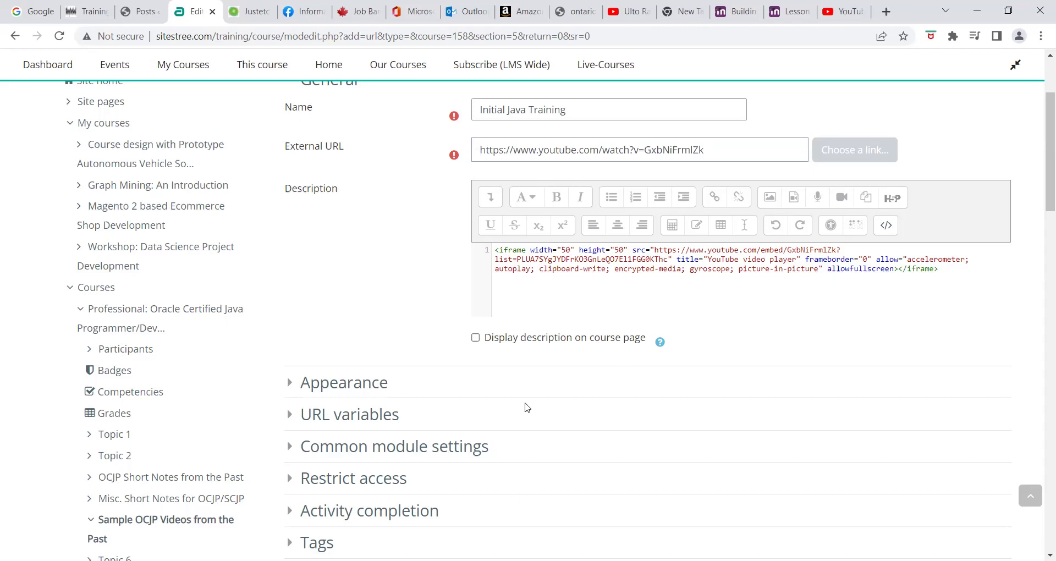
left_click(720, 149)
Enable displaying the description on the course page, then save the resource and return to the course
left_click(476, 338)
scroll(550, 319, "down", 2)
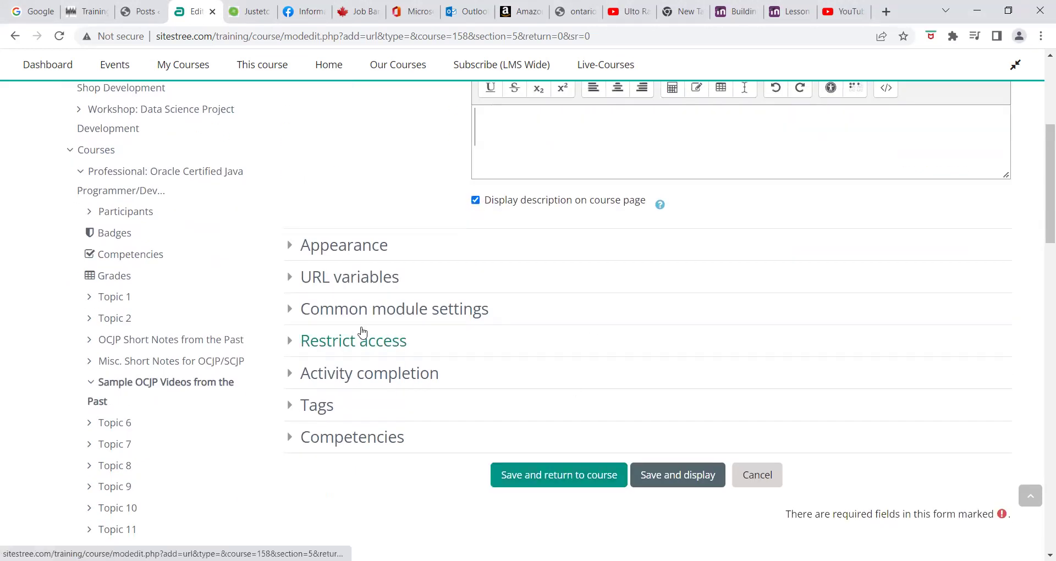
key("Return")
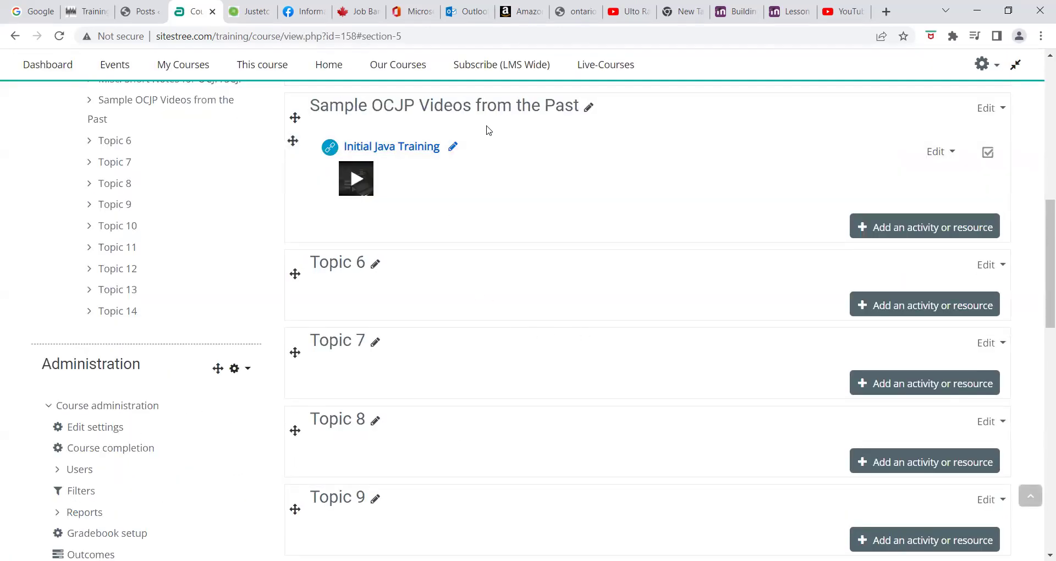
Edit the new URL resource's title to Initiating Java Training
left_click(452, 147)
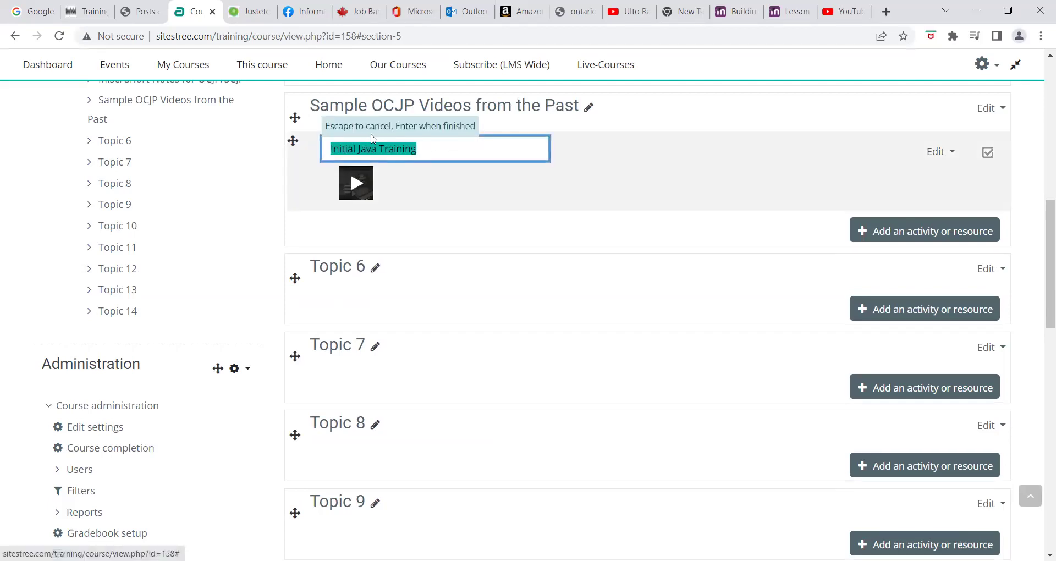
left_click(370, 144)
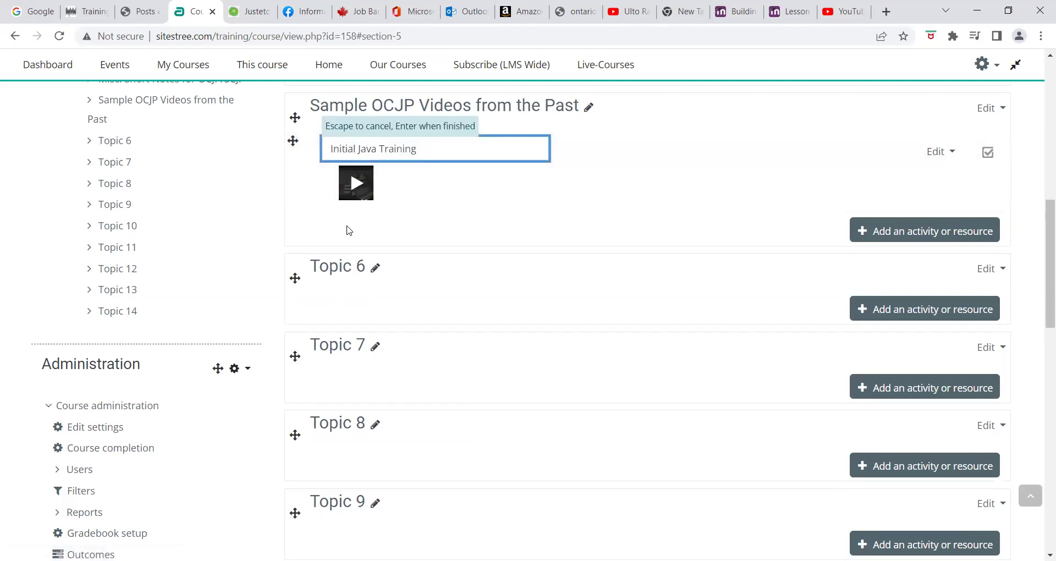
key("BackSpace")
key("BackSpace")
type("ating")
left_click(477, 202)
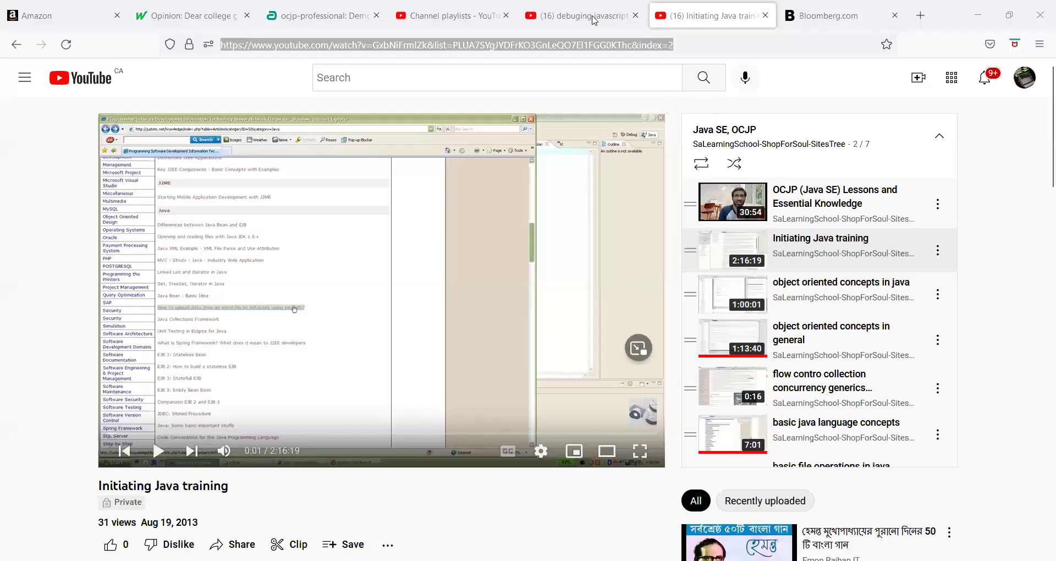
Switch to Firefox, go back from the video to the Java SE, OCJP playlist, and look through its videos
left_click(593, 20)
left_click(455, 19)
scroll(587, 262, "up", 5)
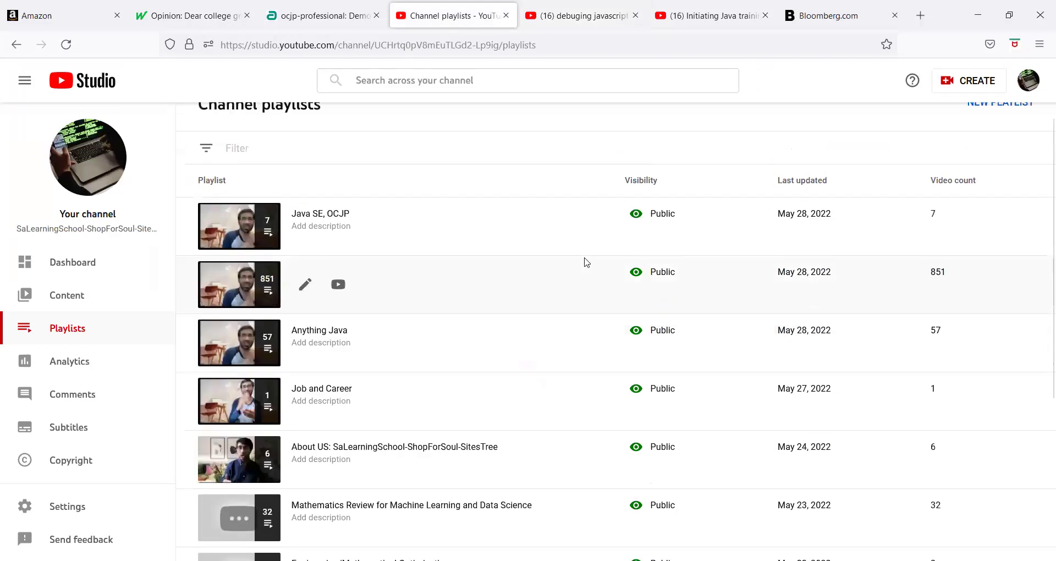
left_click(710, 18)
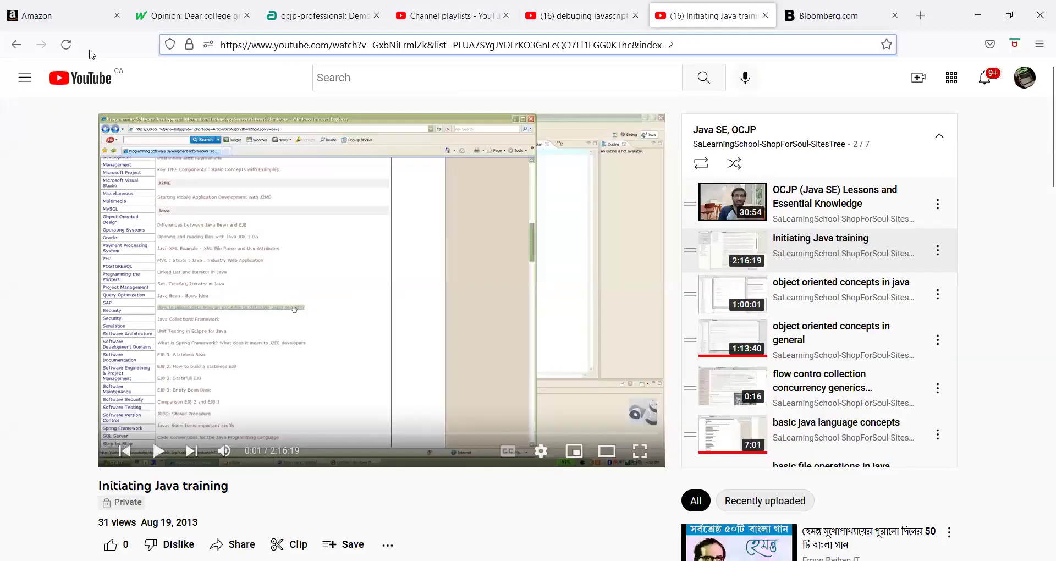
left_click(27, 51)
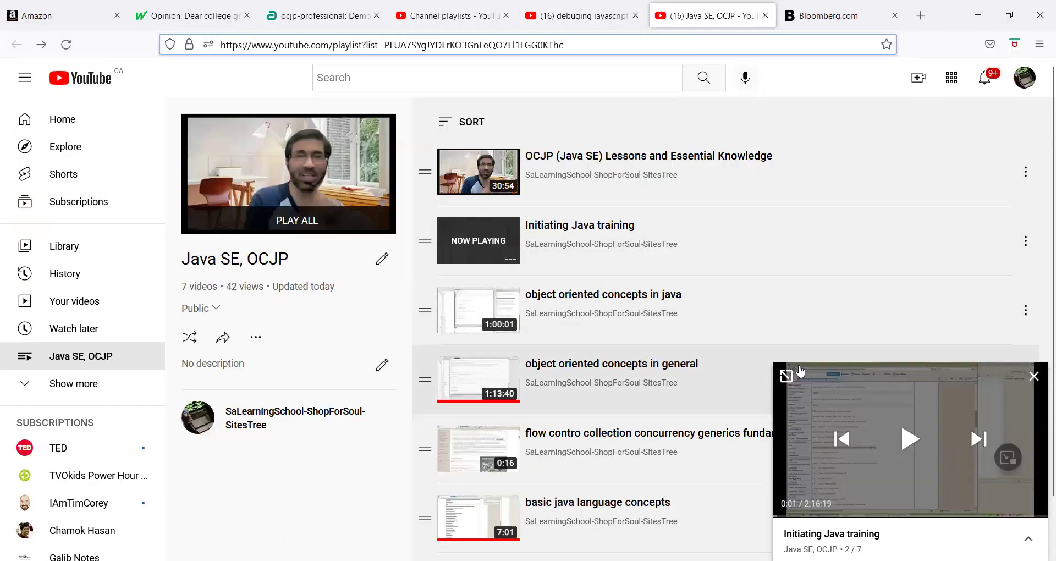
left_click(1035, 376)
scroll(714, 345, "down", 1)
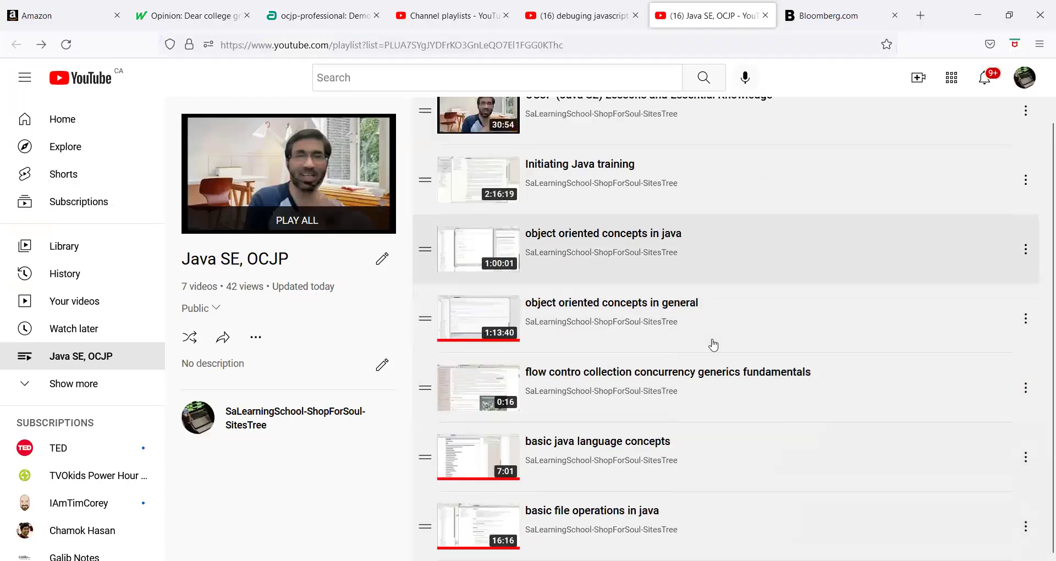
scroll(541, 389, "up", 1)
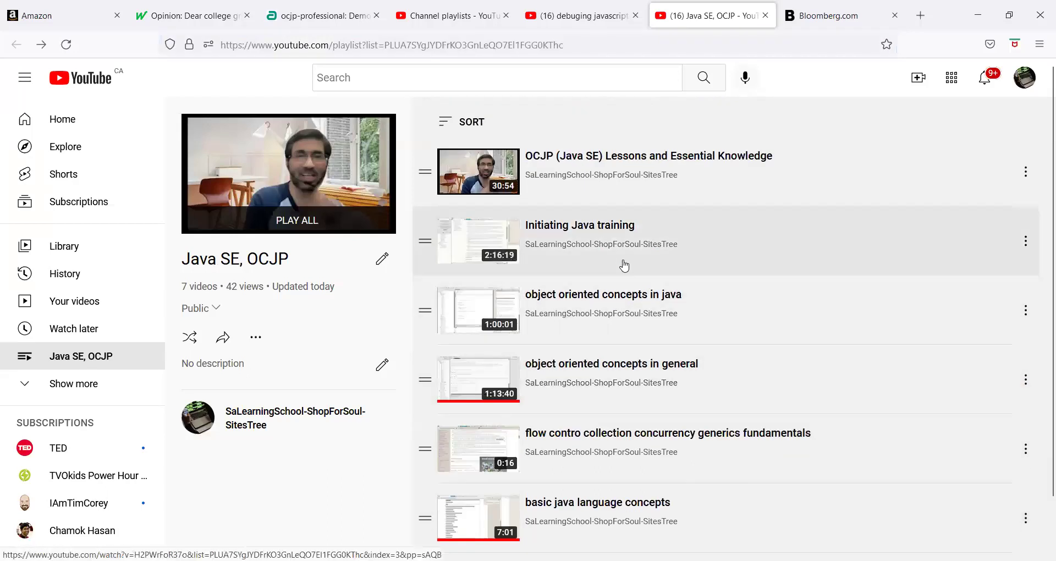
Review the full list of videos in the Java SE, OCJP playlist
scroll(624, 266, "down", 1)
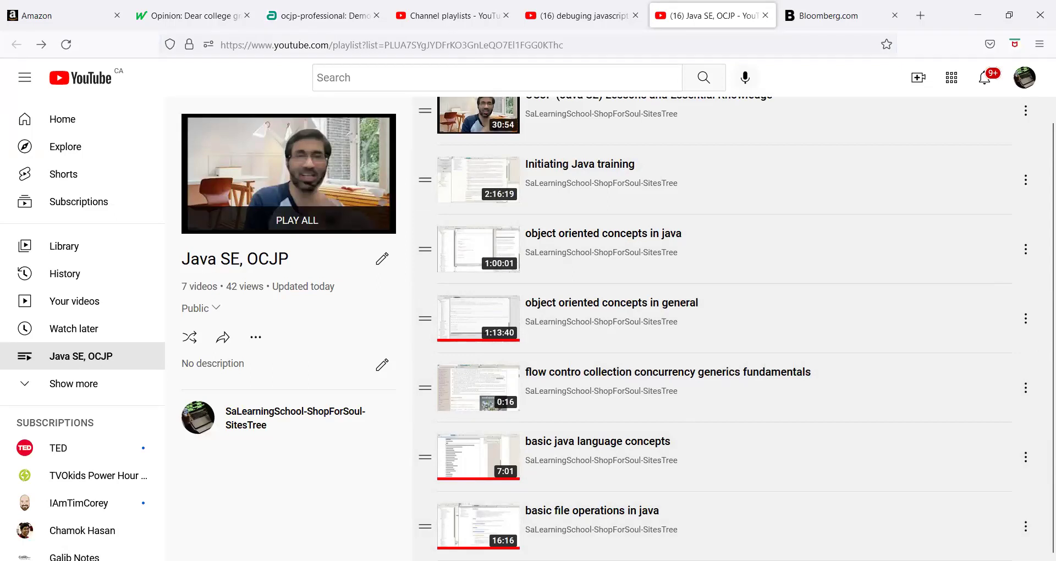
scroll(616, 253, "up", 1)
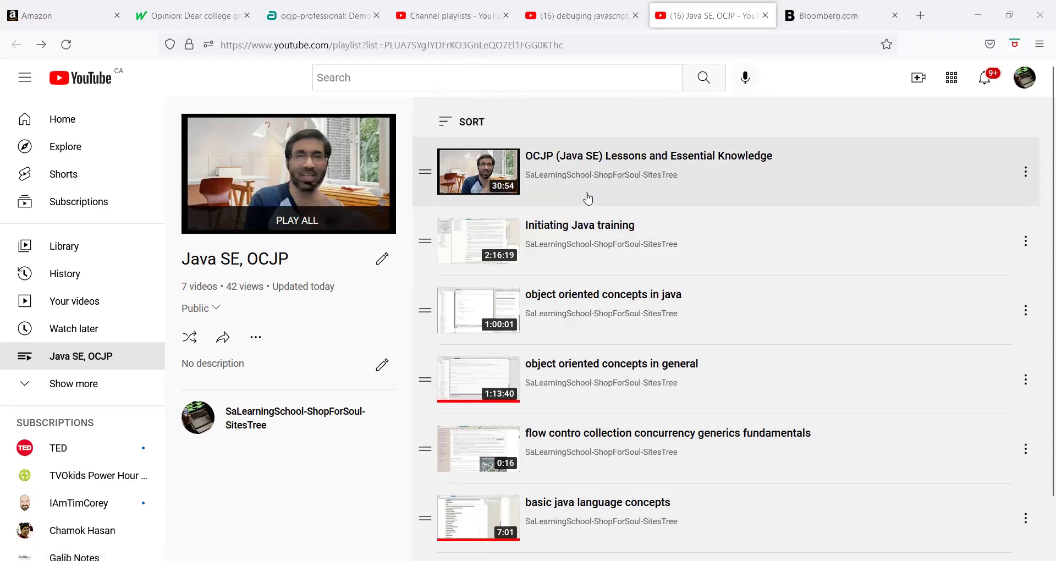
scroll(610, 198, "down", 1)
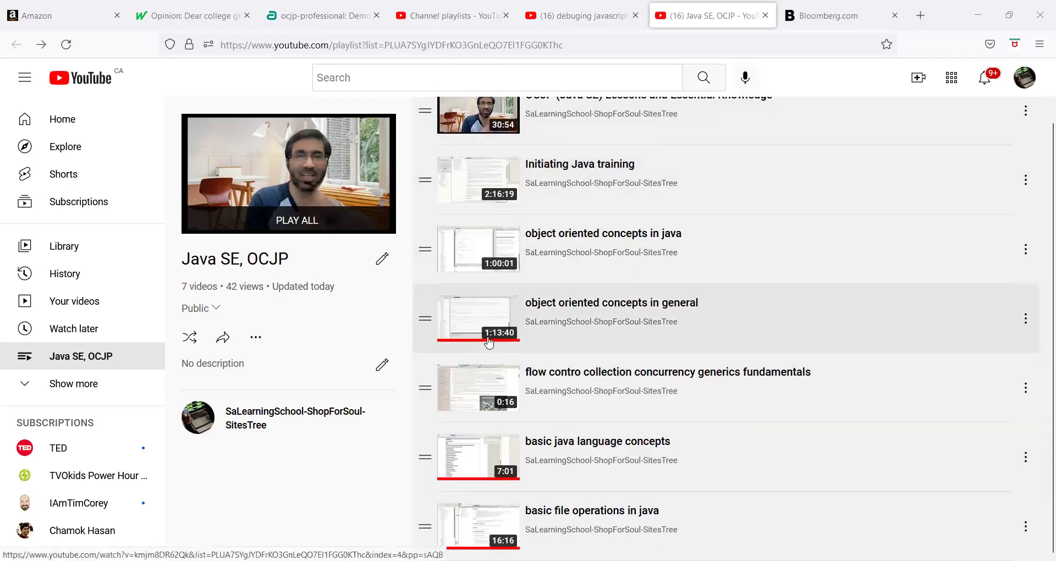
scroll(500, 231, "up", 1)
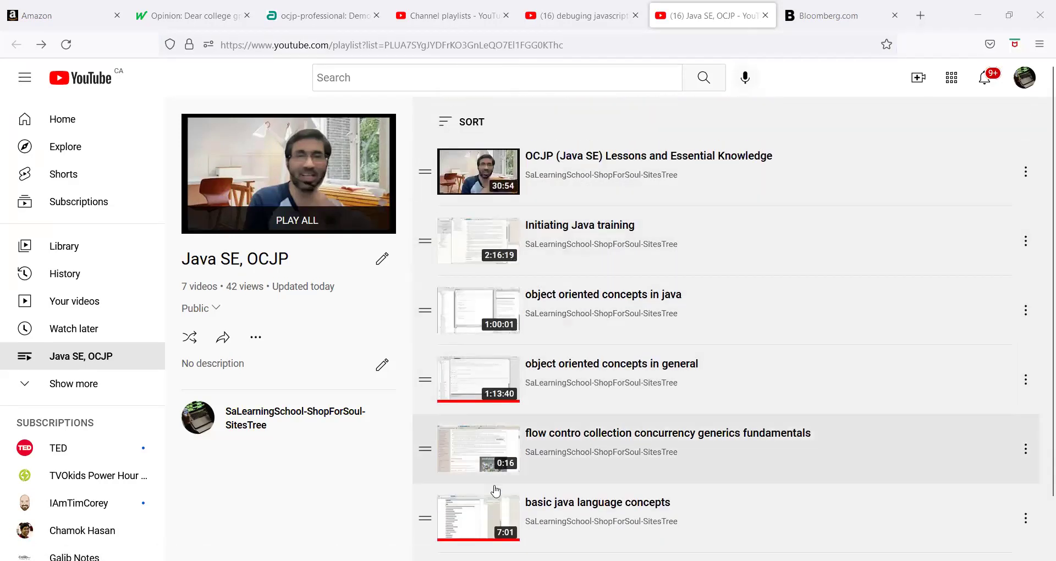
scroll(495, 308, "down", 1)
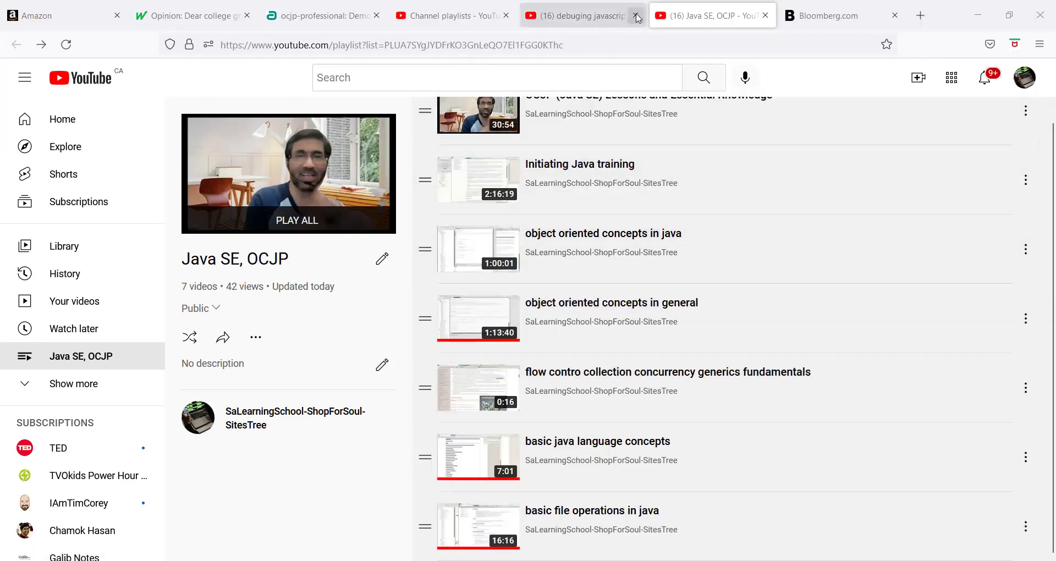
Close the debugging JavaScript video page and filter the channel content in YouTube Studio to titles containing ocjp
left_click(637, 18)
left_click(449, 16)
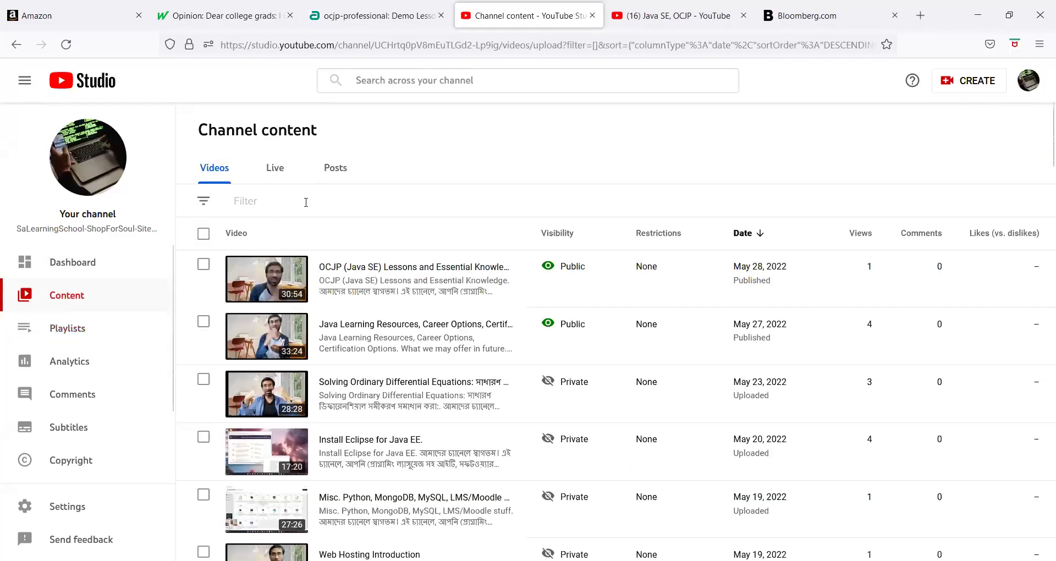
left_click(306, 202)
type("ocjp")
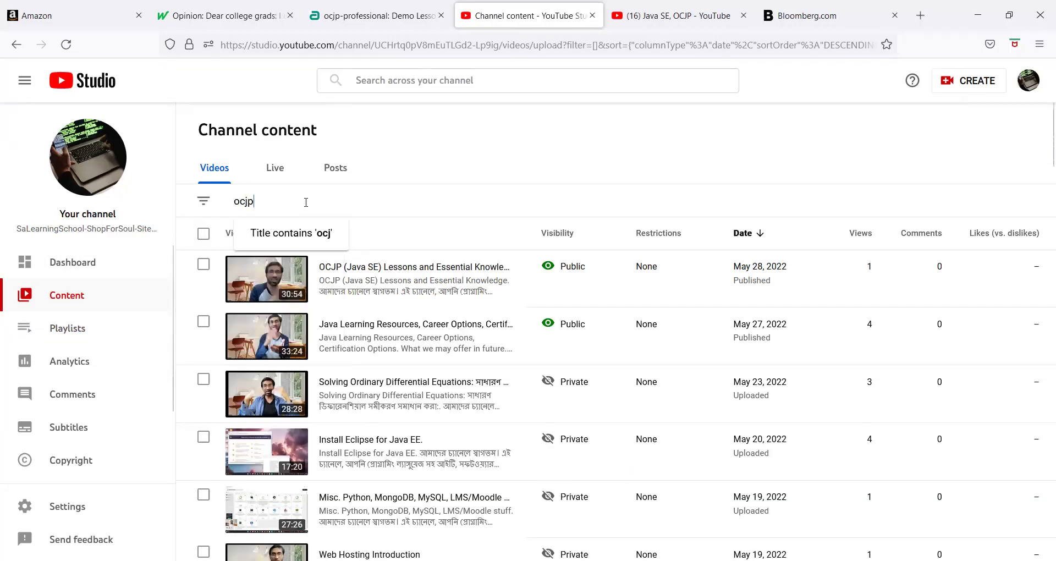
key("Return")
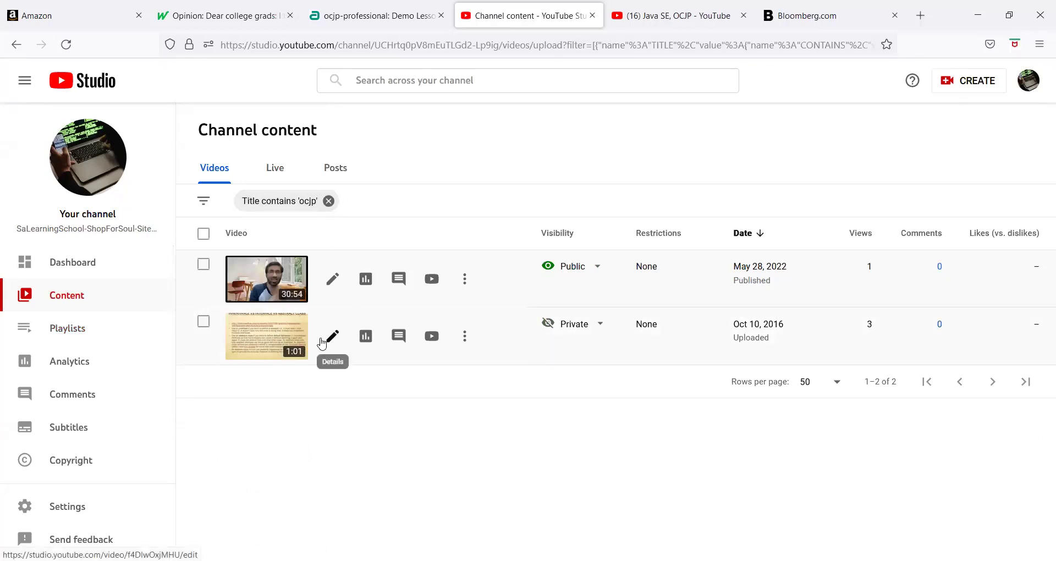
Add the java ocjp level 2 video to the Java SE, OCJP playlist and save the video details
left_click(259, 337)
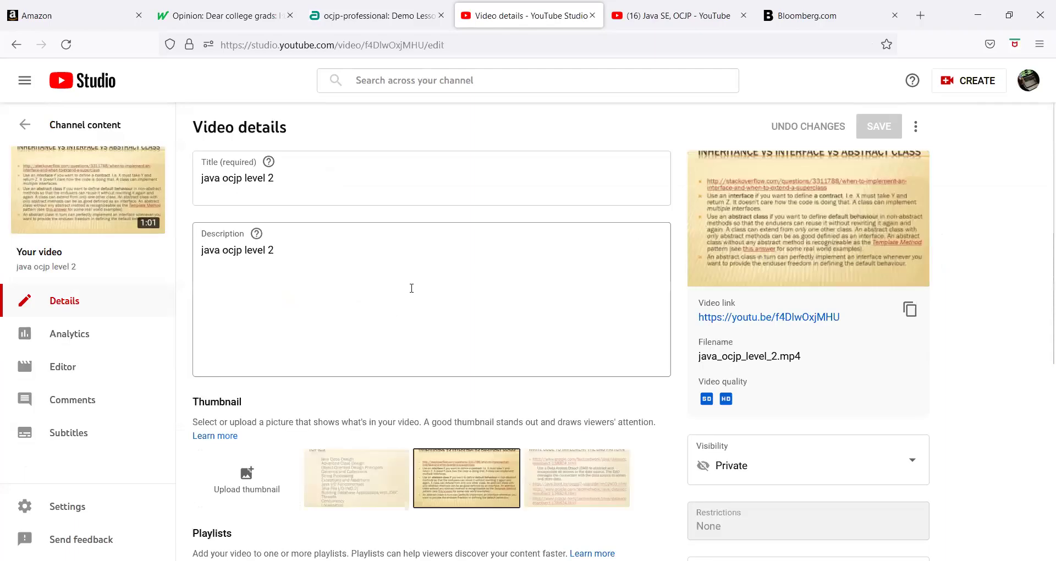
scroll(814, 349, "down", 4)
scroll(468, 308, "down", 2)
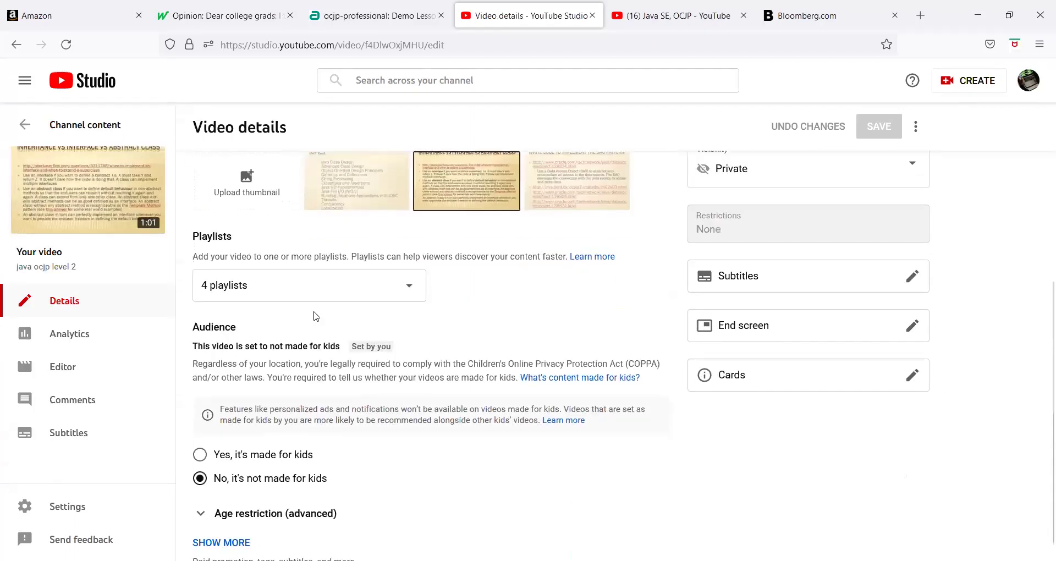
left_click(305, 295)
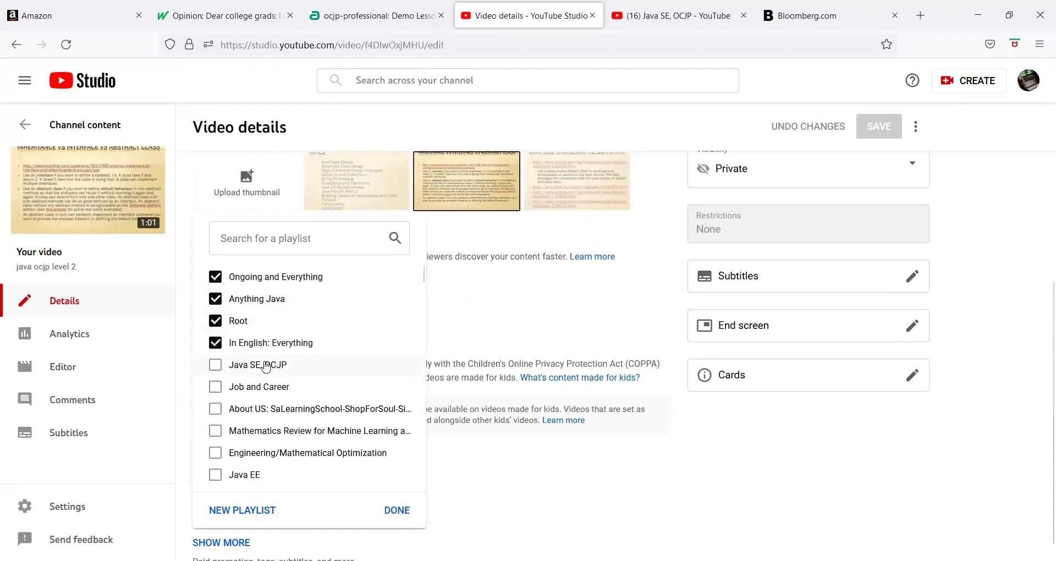
left_click(234, 366)
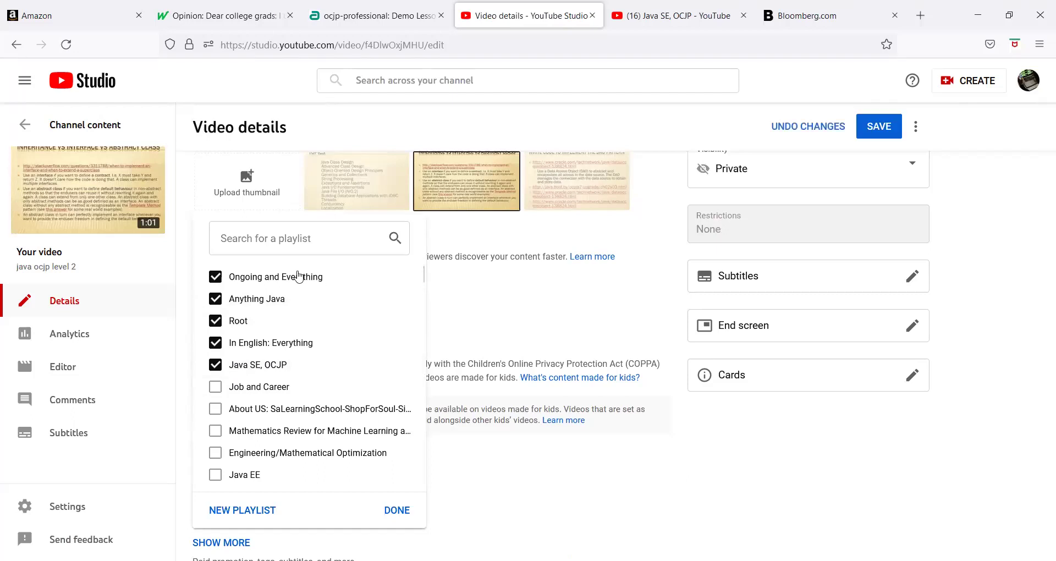
left_click(397, 512)
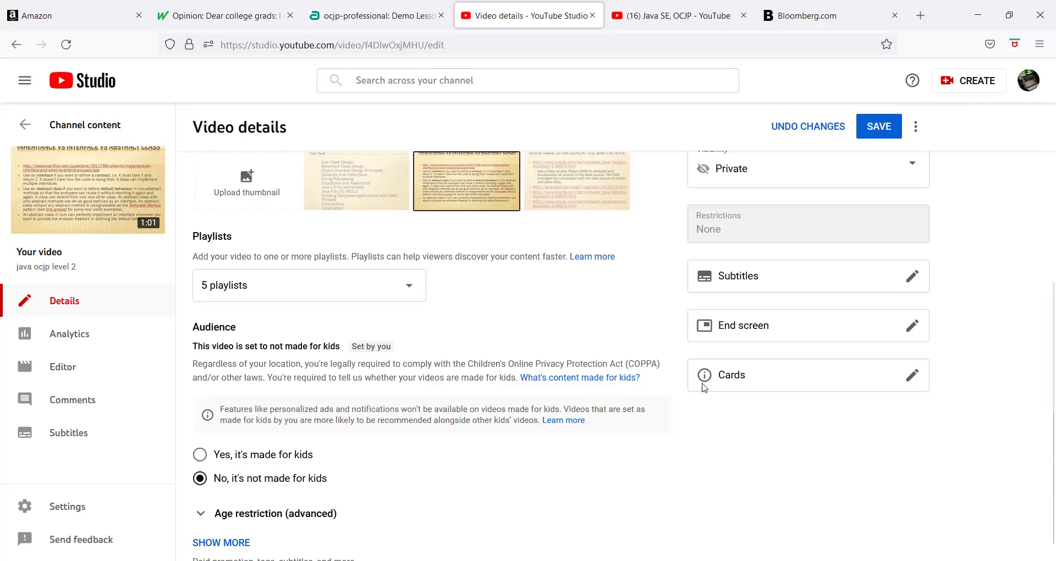
left_click(881, 130)
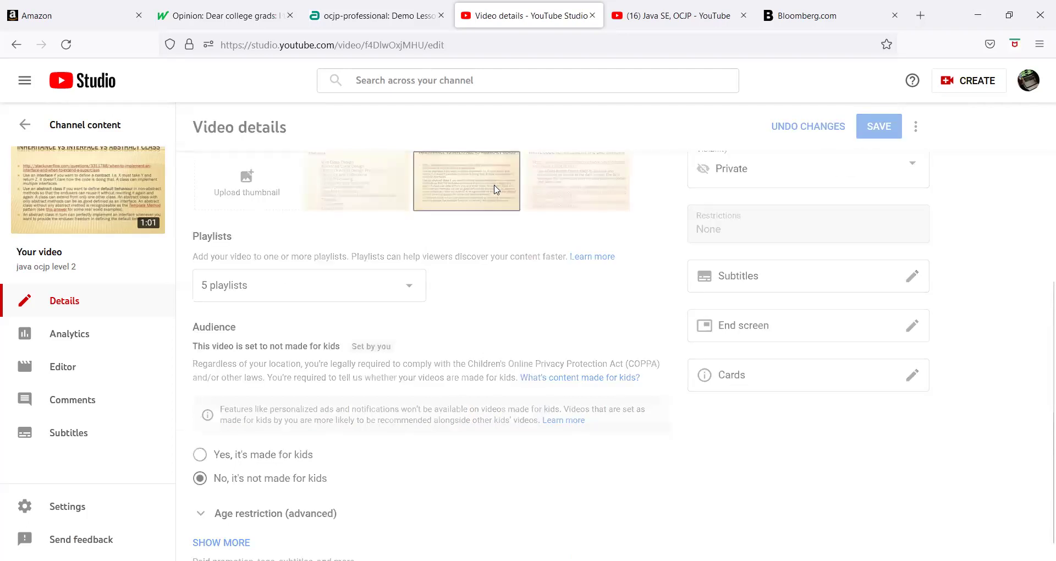
scroll(729, 401, "up", 5)
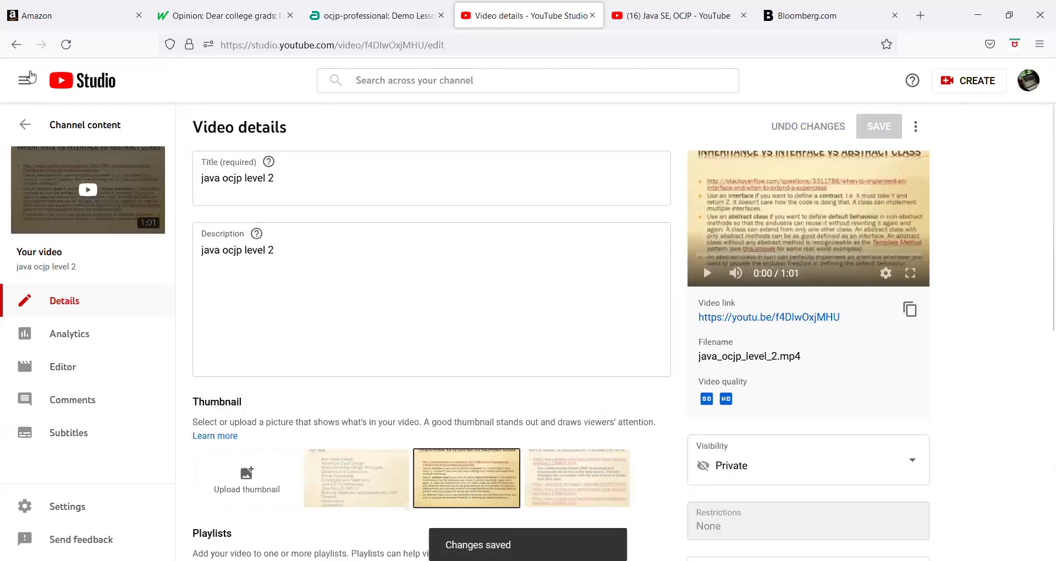
Check the playlist assignments of the OCJP (Java SE) Lessons and Essential Knowledge video in its details
left_click(18, 45)
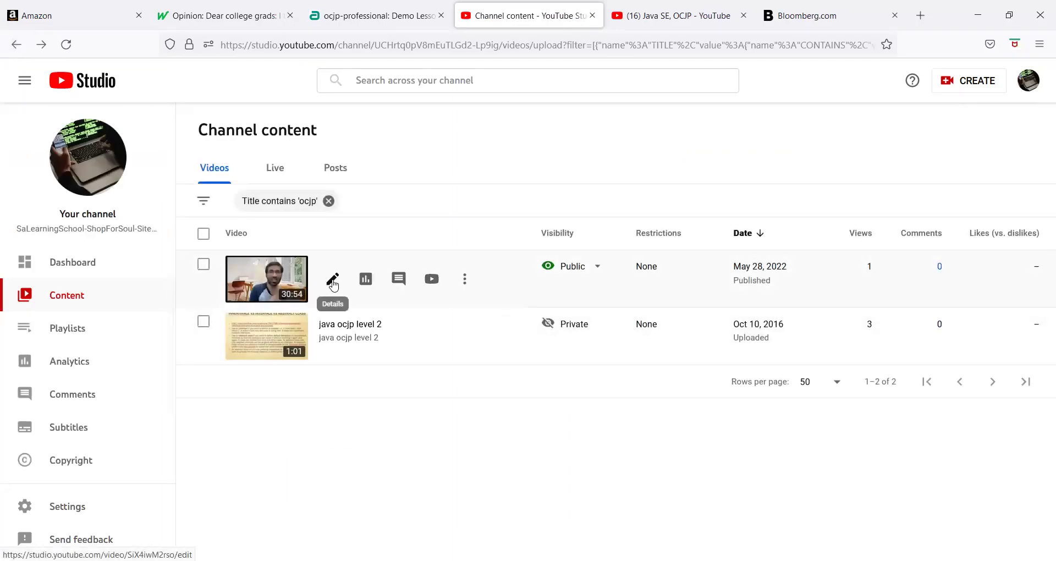
left_click(333, 280)
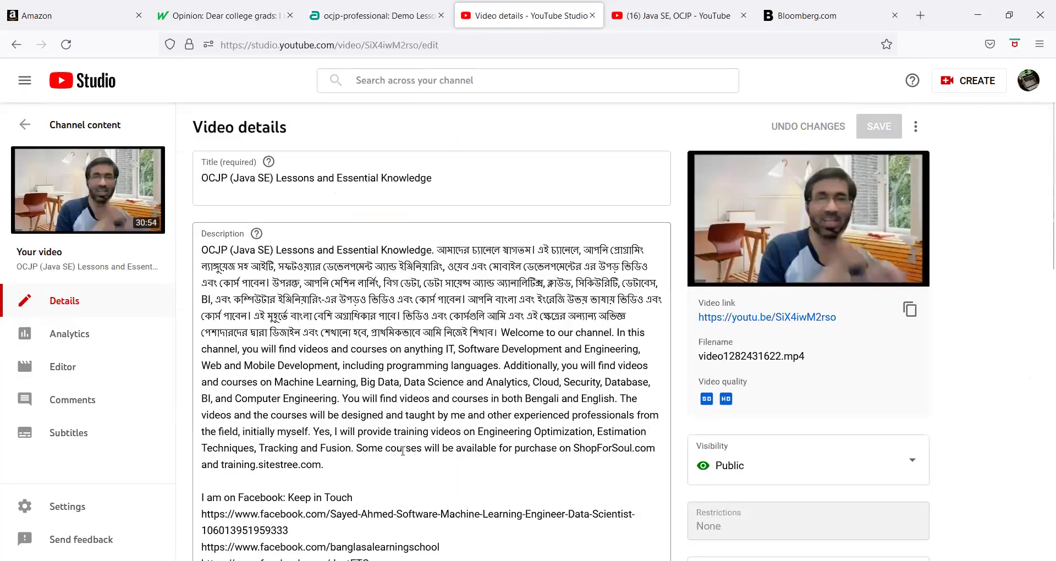
scroll(693, 328, "down", 14)
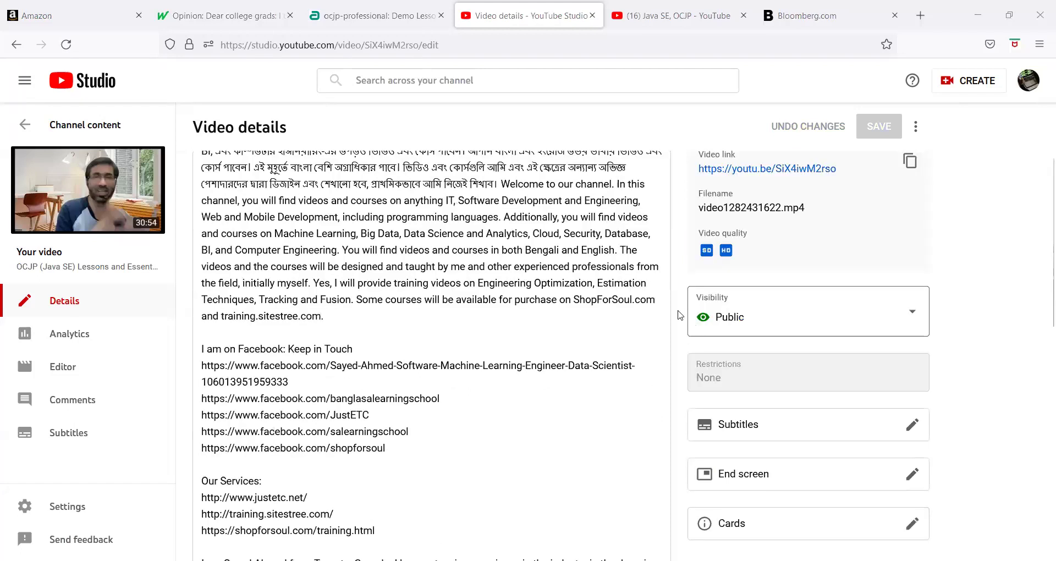
scroll(368, 341, "down", 1)
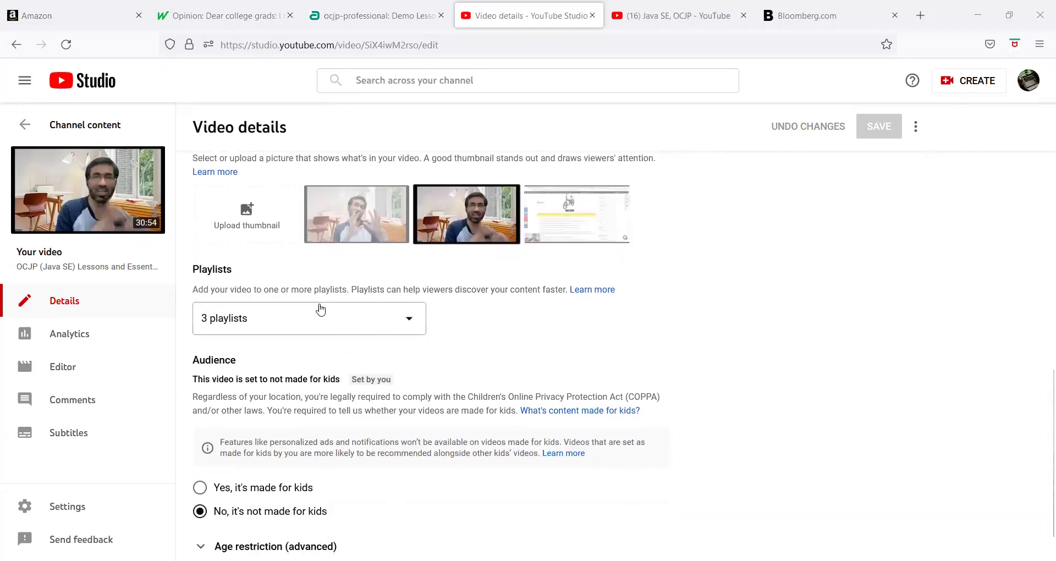
left_click(300, 326)
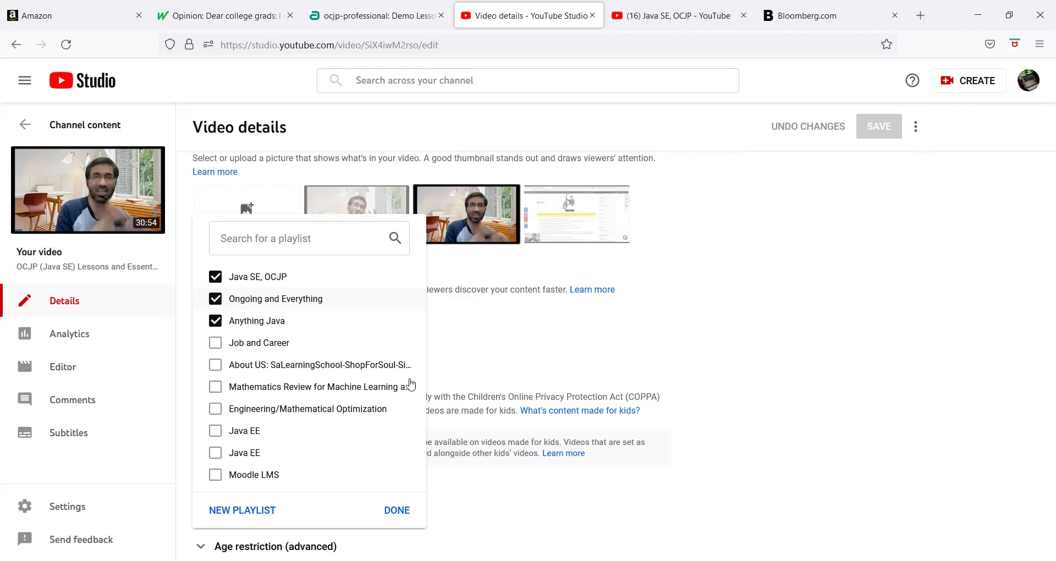
left_click(396, 510)
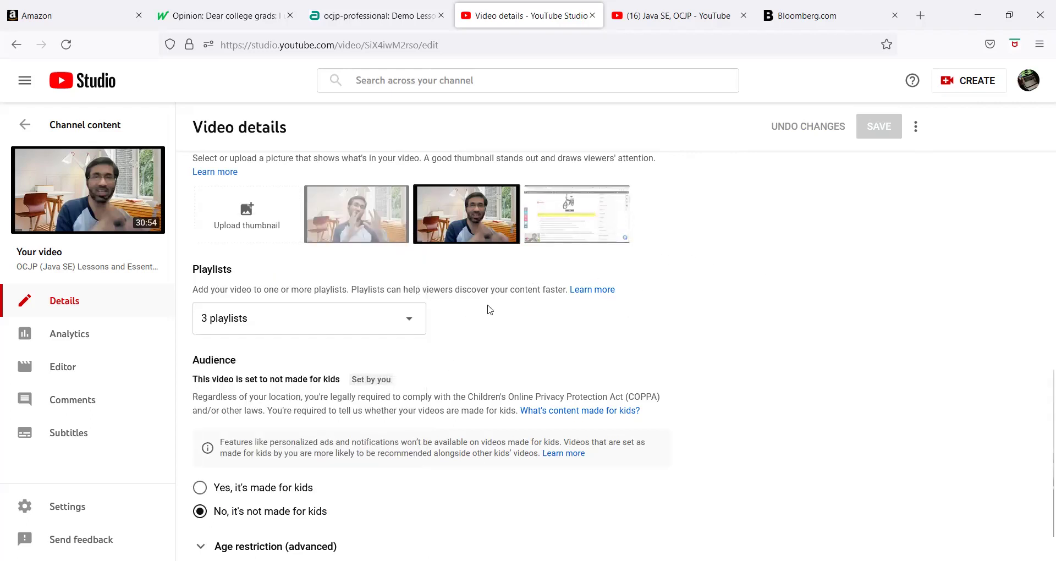
scroll(489, 309, "up", 6)
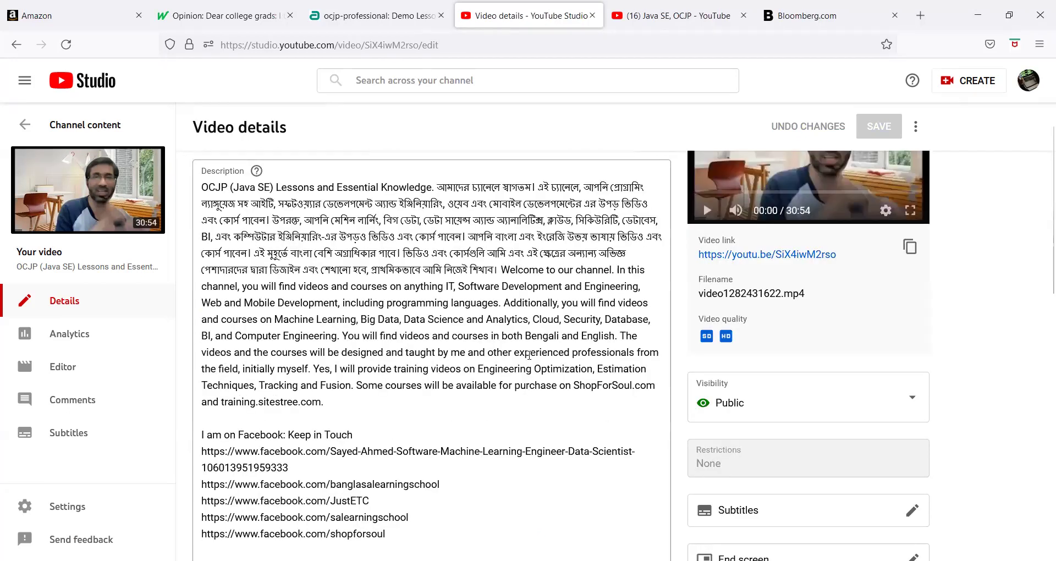
Return to the Java SE, OCJP playlist page, reload it and look through its updated videos
left_click(676, 17)
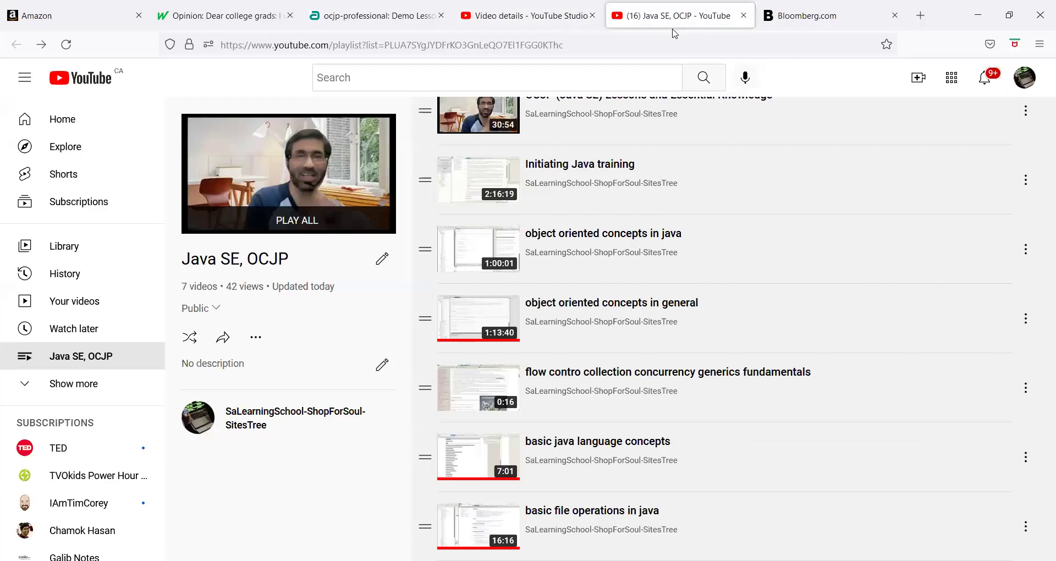
scroll(634, 240, "up", 2)
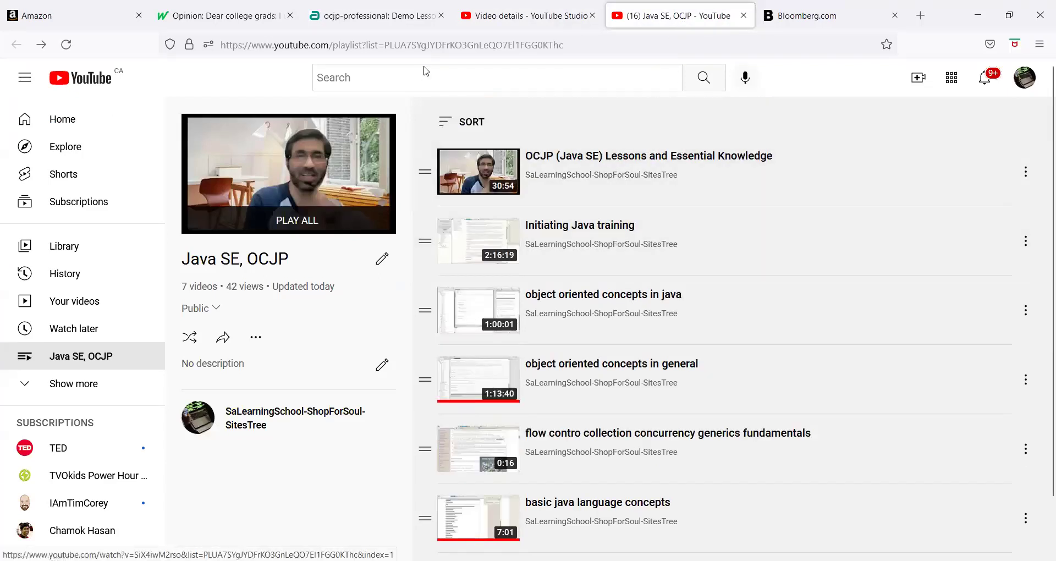
left_click(435, 49)
key("Return")
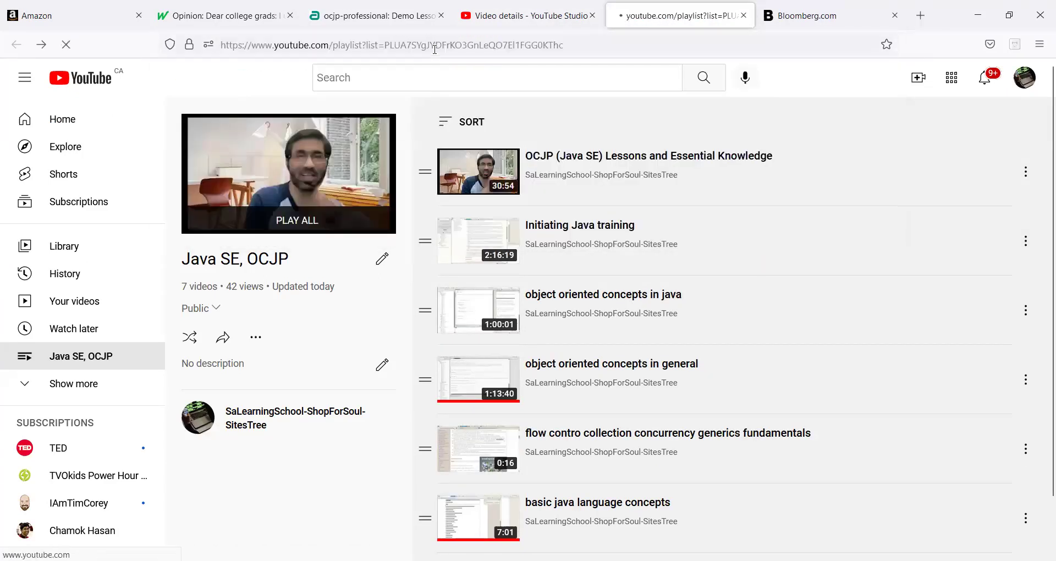
scroll(620, 231, "down", 2)
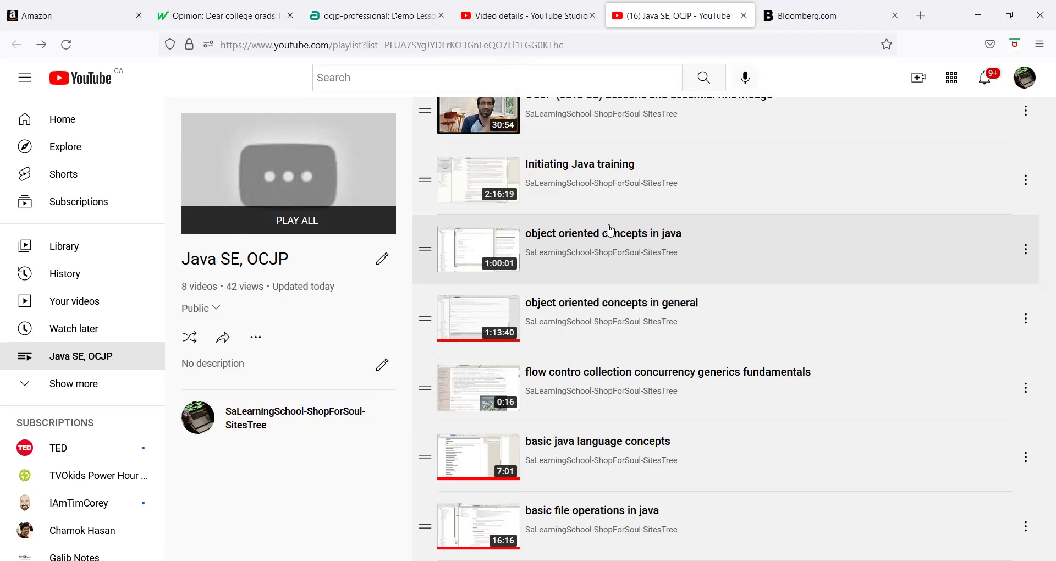
scroll(762, 237, "up", 2)
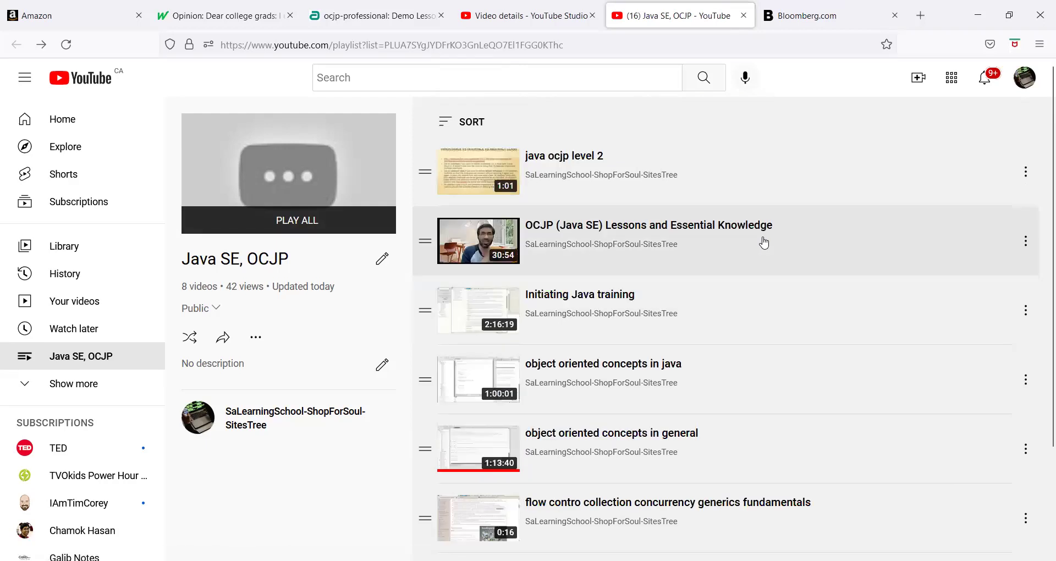
scroll(760, 236, "down", 2)
scroll(764, 234, "up", 2)
Replace the Bloomberg page with the SaLearningSchool-ShopForSoul-SitesTree YouTube channel, look over its home page and select the channel name
left_click(803, 22)
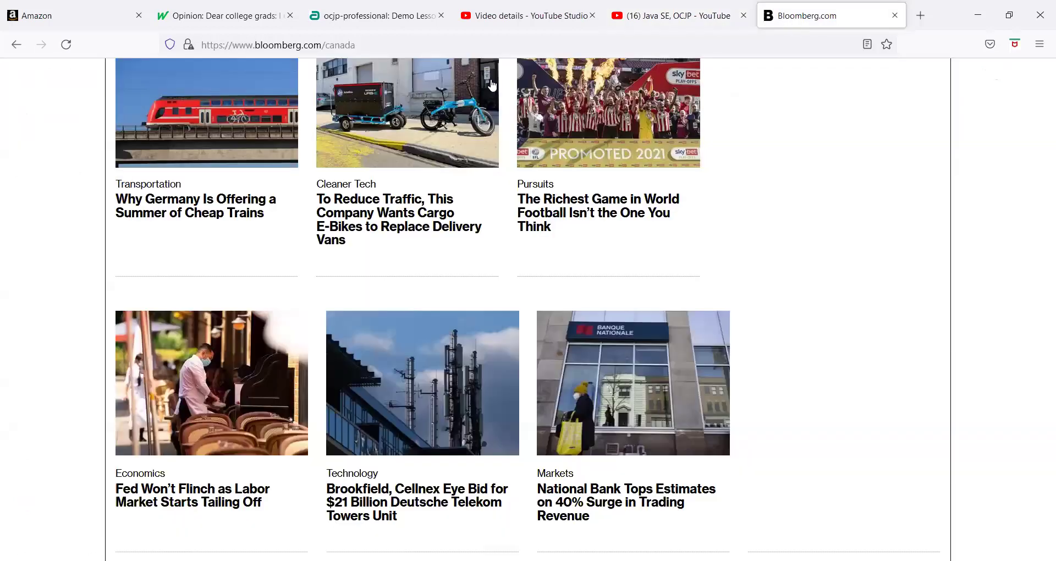
left_click(482, 38)
type("youtube.com/")
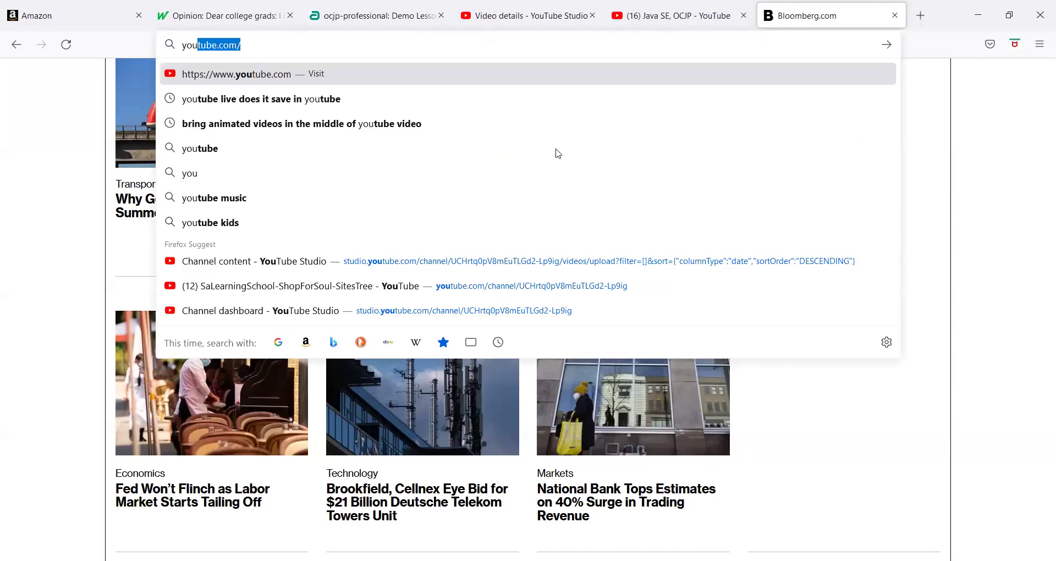
left_click(537, 285)
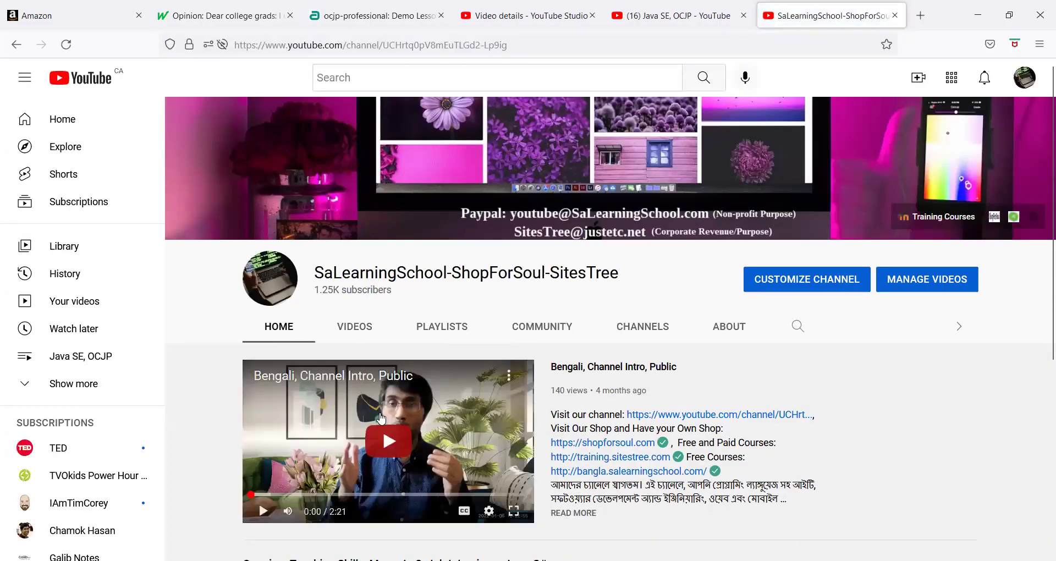
scroll(382, 427, "down", 2)
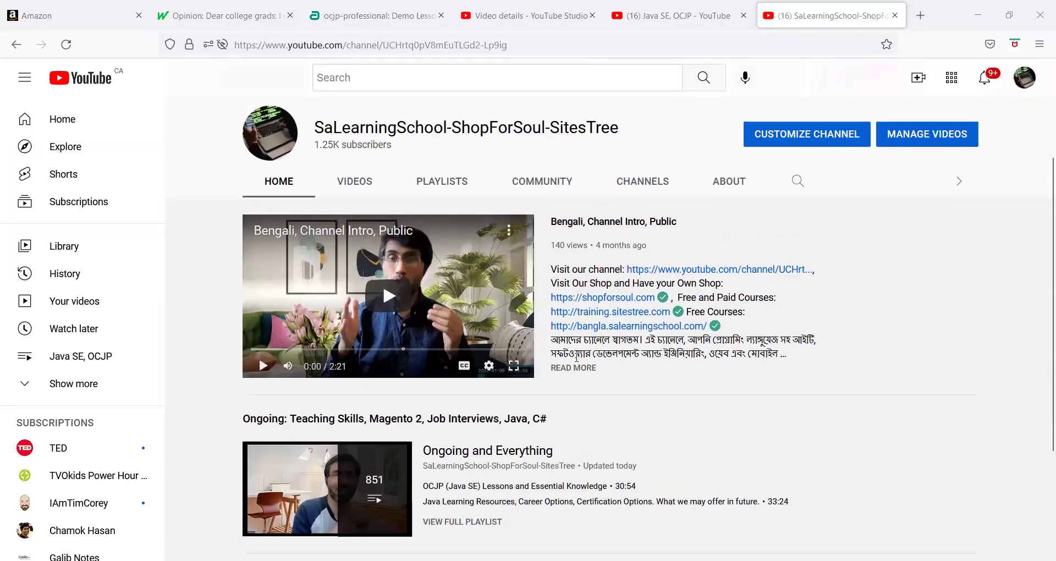
scroll(467, 323, "up", 2)
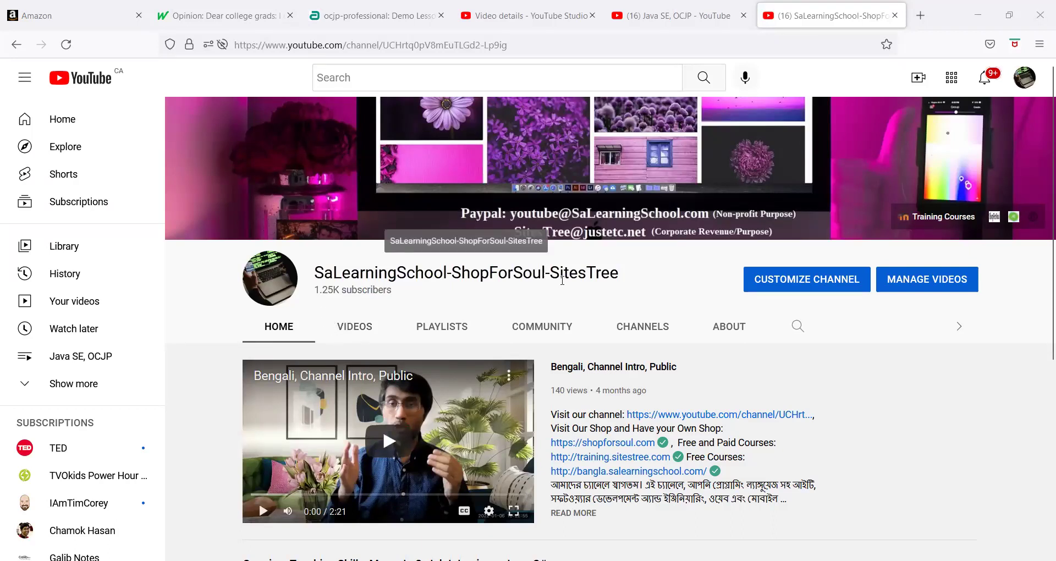
triple_click(563, 281)
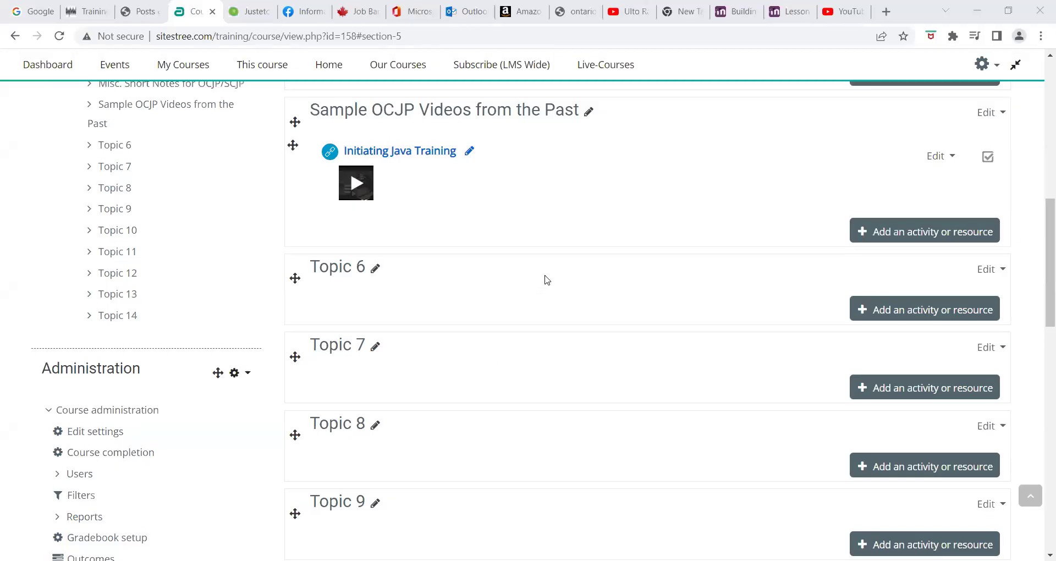
Switch to the Moodle course in Chrome and look over its OCJP short notes and sample video sections
scroll(545, 279, "up", 5)
scroll(547, 278, "down", 3)
scroll(407, 307, "down", 3)
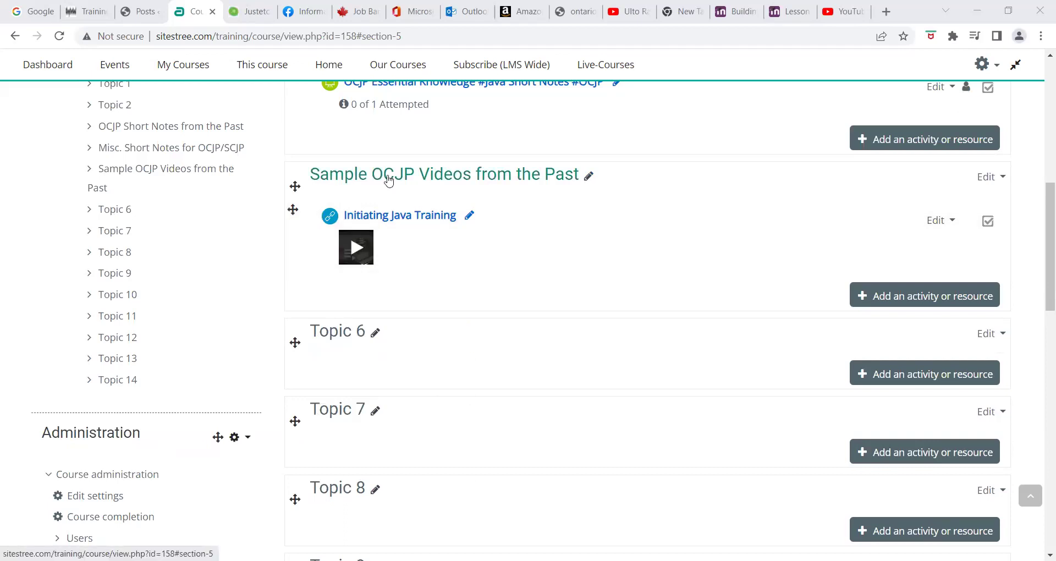
scroll(389, 180, "up", 4)
scroll(531, 259, "up", 2)
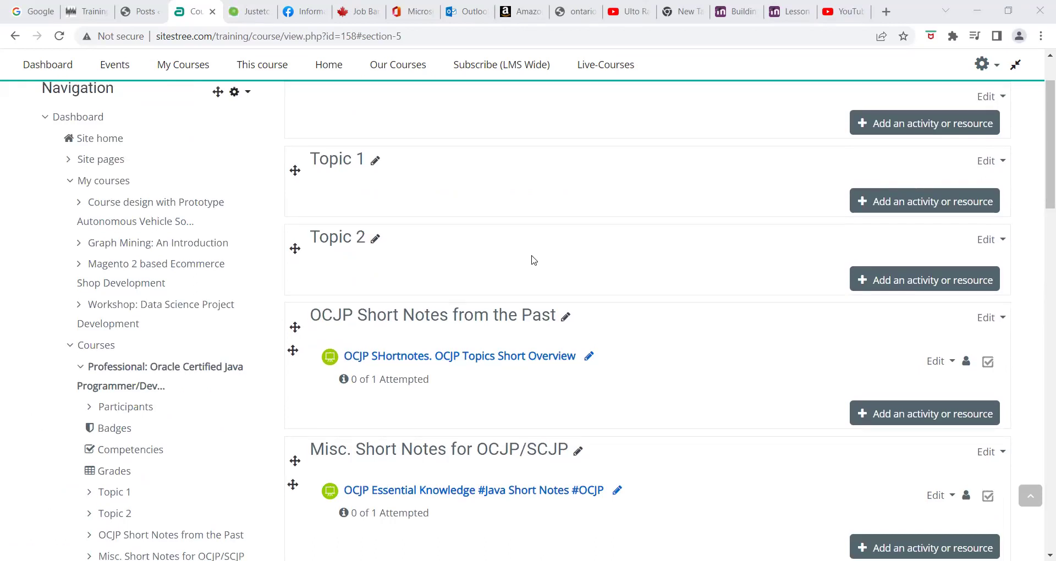
scroll(533, 260, "down", 3)
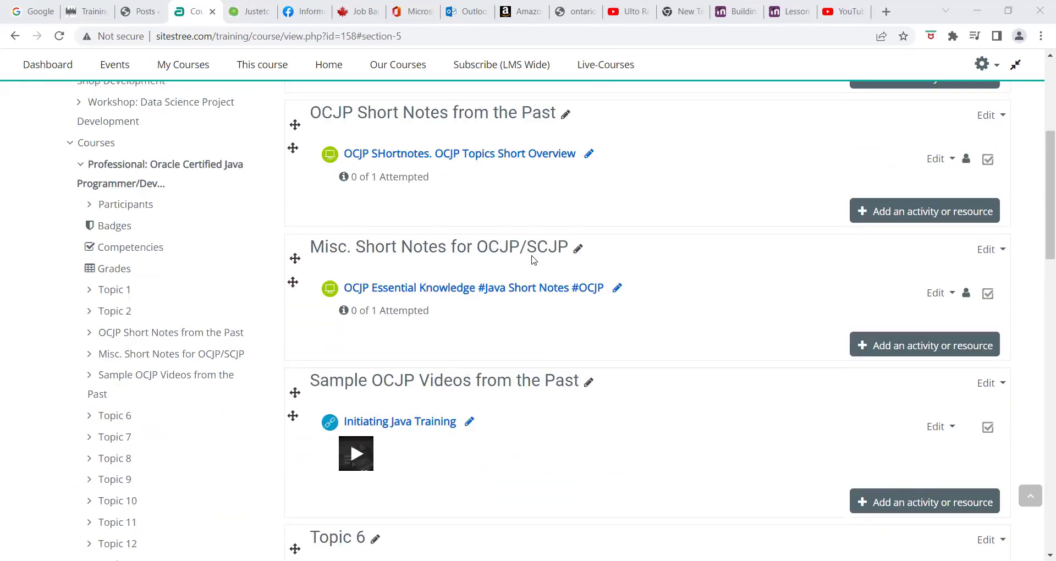